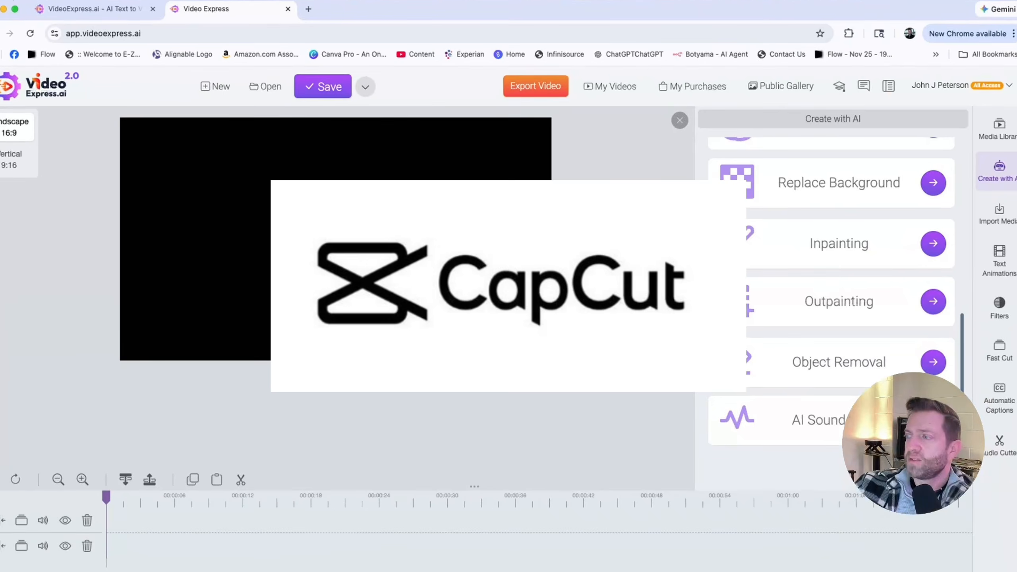
- Open the Create Video From Prompt tool from the Create with AI panel
{"action": "scroll", "coordinate": [823, 318], "scroll_direction": "up", "scroll_amount": 10}
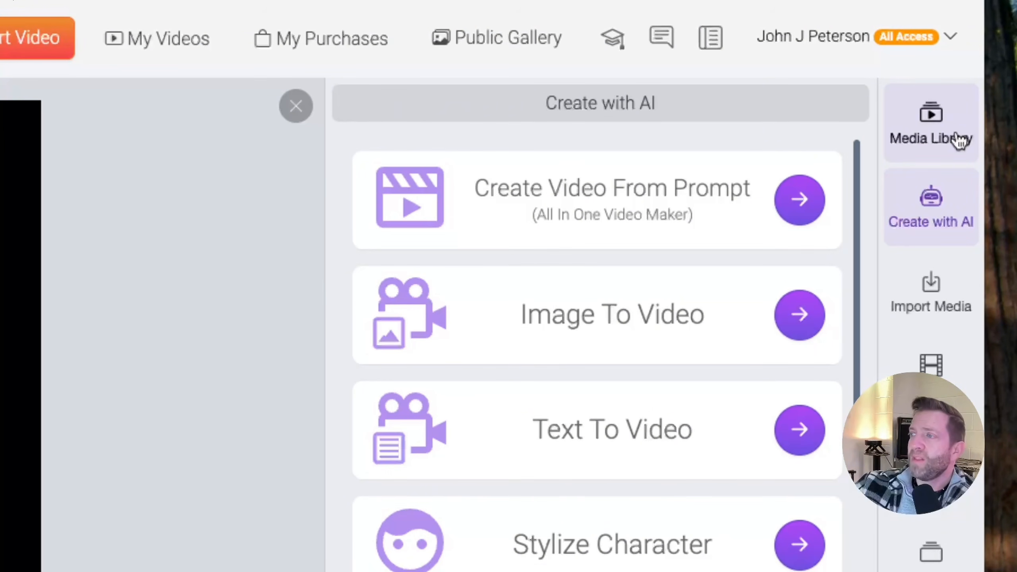
{"action": "left_click", "coordinate": [959, 140]}
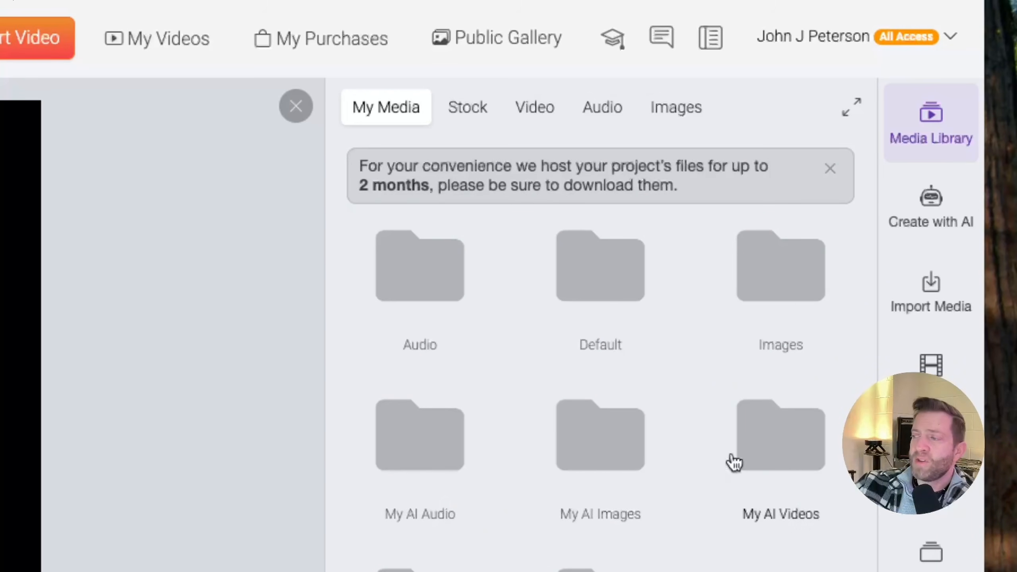
{"action": "left_click", "coordinate": [932, 213]}
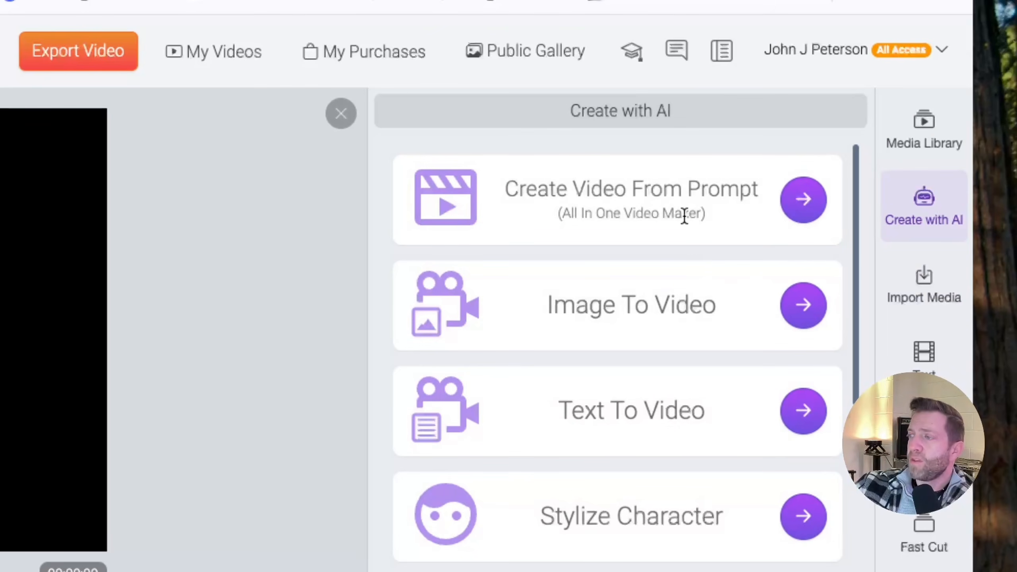
{"action": "scroll", "coordinate": [684, 218], "scroll_direction": "down", "scroll_amount": 5}
{"action": "scroll", "coordinate": [683, 219], "scroll_direction": "up", "scroll_amount": 5}
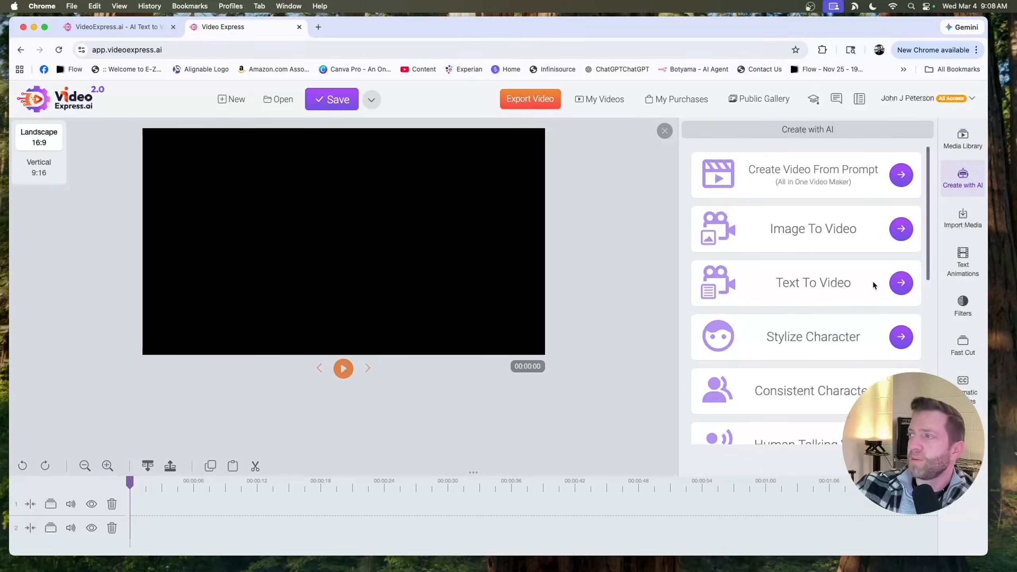
{"action": "double_click", "coordinate": [827, 171]}
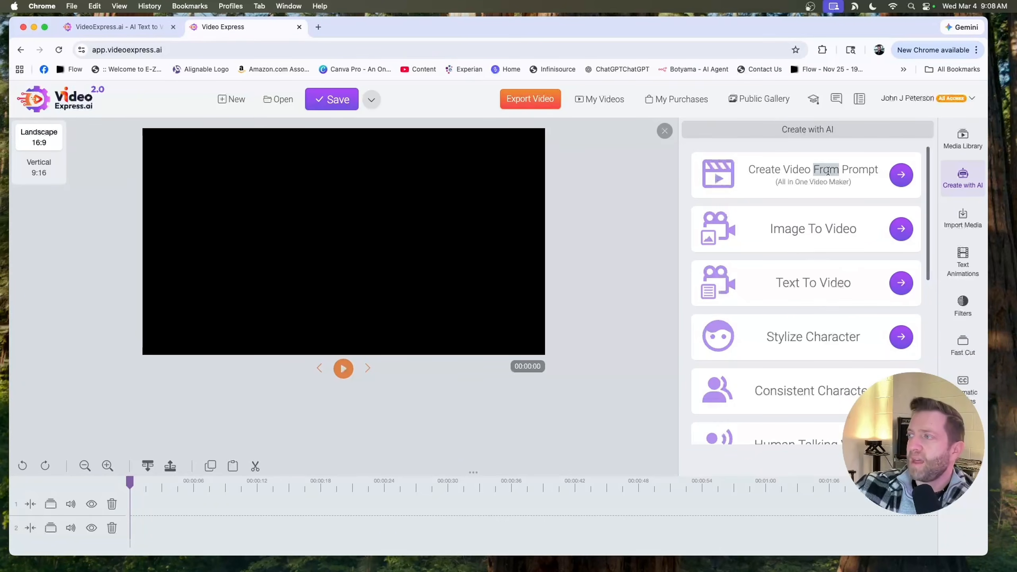
{"action": "left_click", "coordinate": [901, 175]}
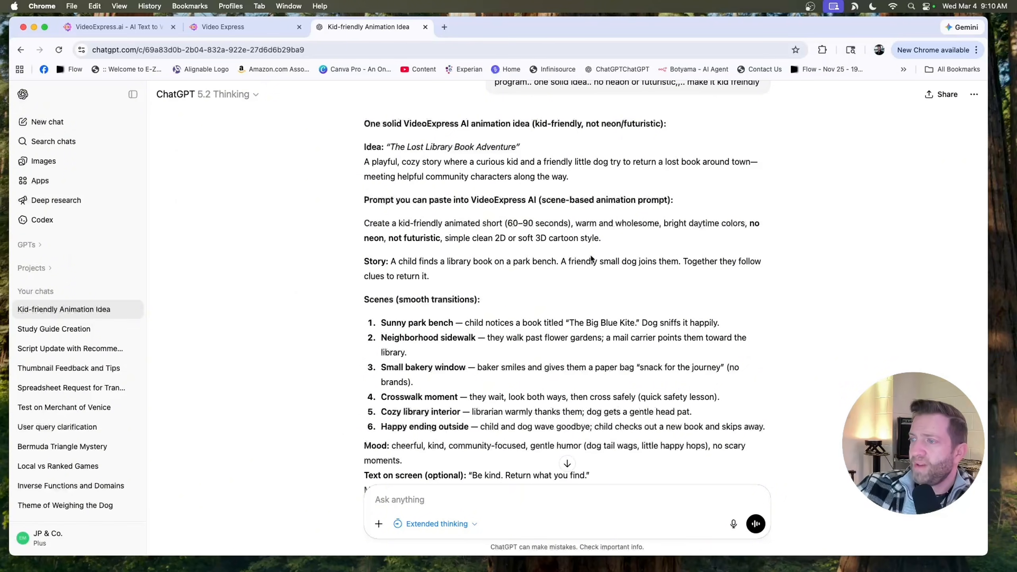
- Turn off sharing in the public gallery and enable Video Length Booster
{"action": "scroll", "coordinate": [693, 189], "scroll_direction": "down", "scroll_amount": 2}
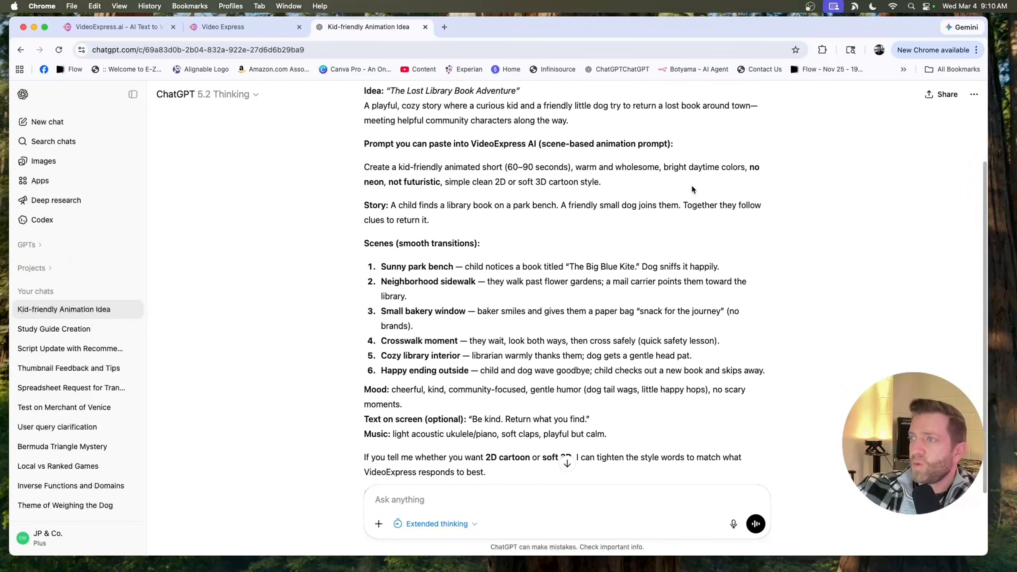
{"action": "left_click", "coordinate": [223, 27]}
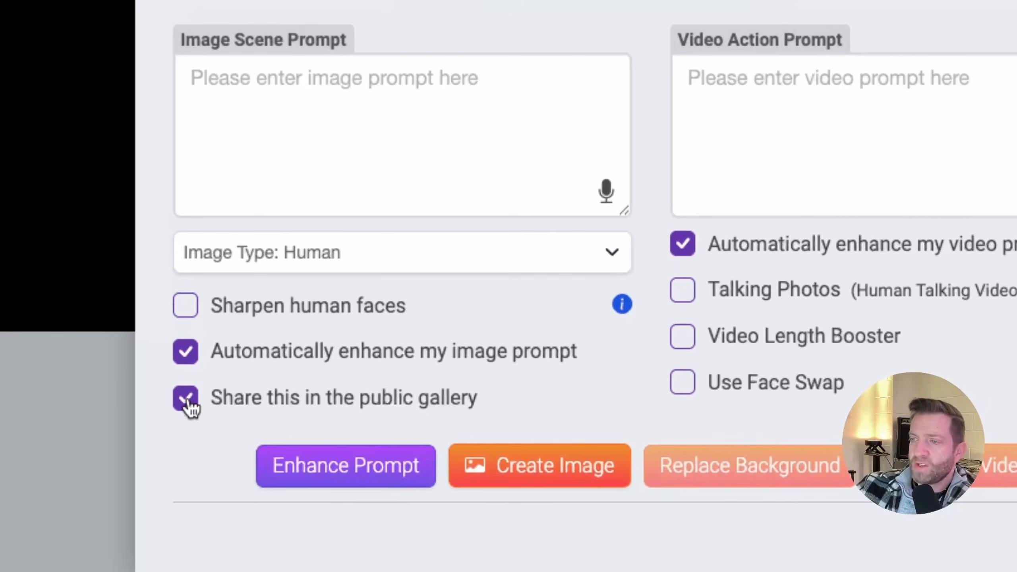
{"action": "left_click", "coordinate": [190, 406]}
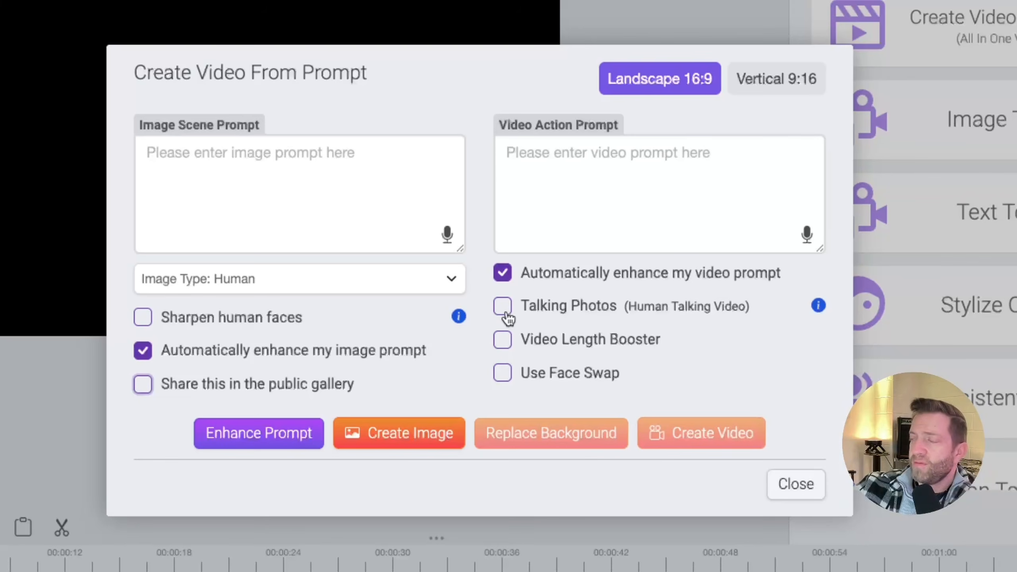
{"action": "left_click", "coordinate": [503, 340]}
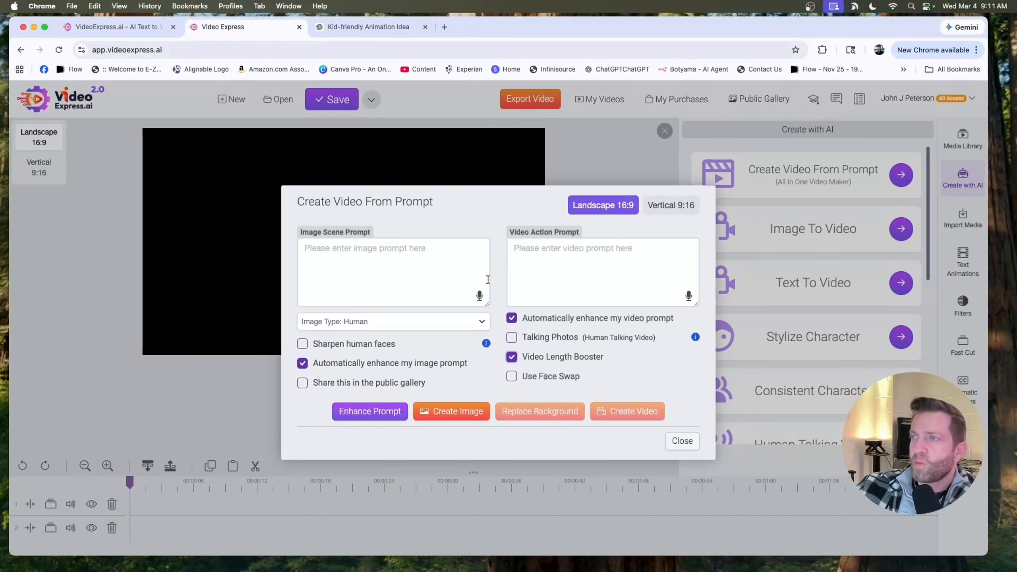
- Turn off automatic enhancement of the image prompt
{"action": "left_click", "coordinate": [361, 29]}
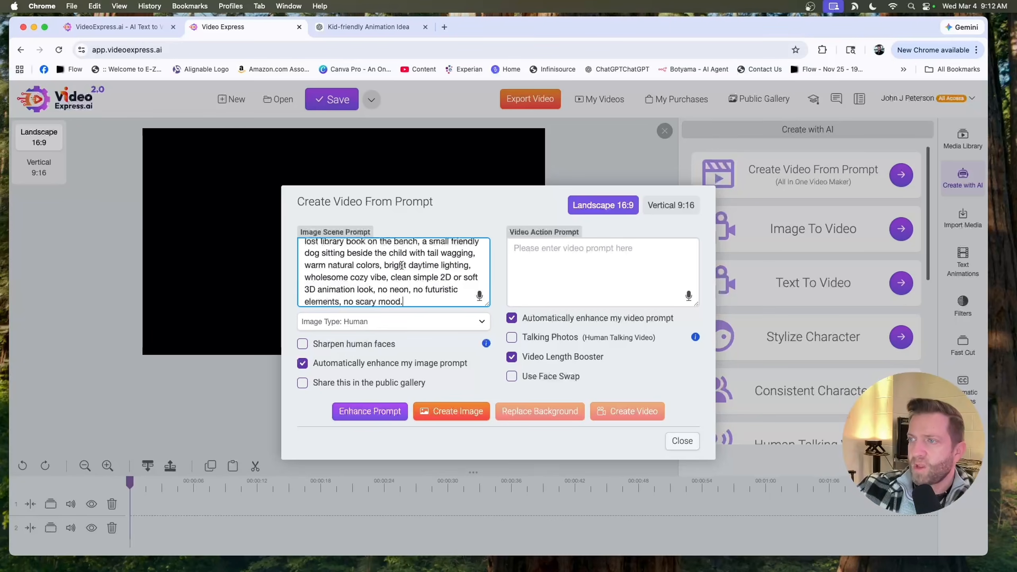
{"action": "scroll", "coordinate": [396, 276], "scroll_direction": "down", "scroll_amount": 1}
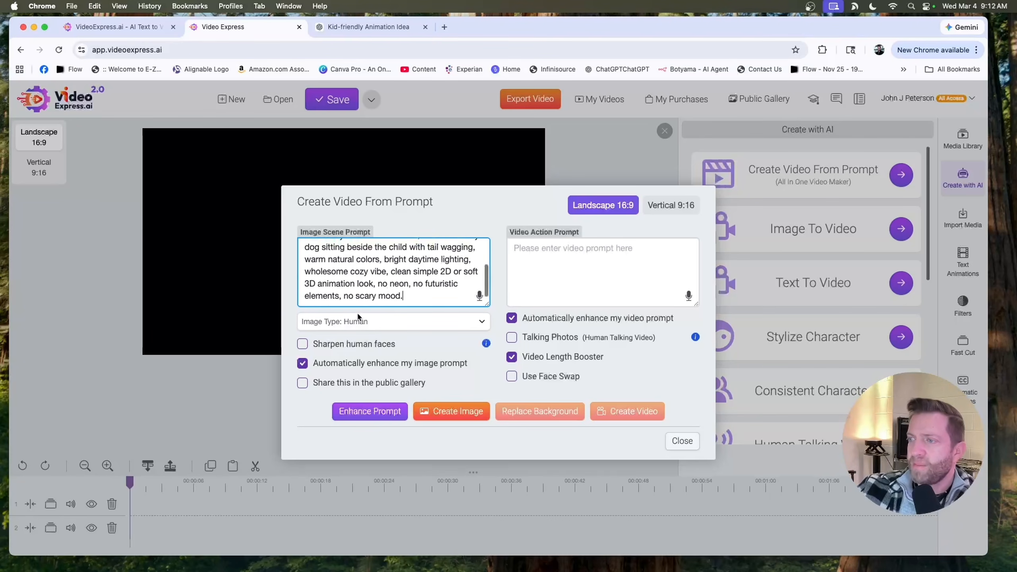
{"action": "left_click", "coordinate": [303, 364]}
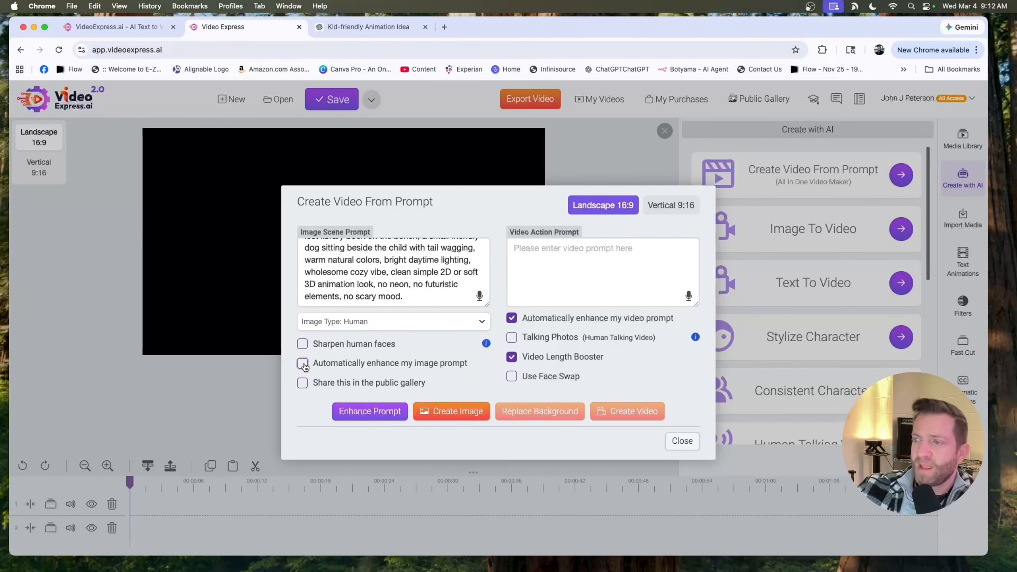
{"action": "scroll", "coordinate": [384, 272], "scroll_direction": "up", "scroll_amount": 3}
{"action": "scroll", "coordinate": [391, 274], "scroll_direction": "down", "scroll_amount": 1}
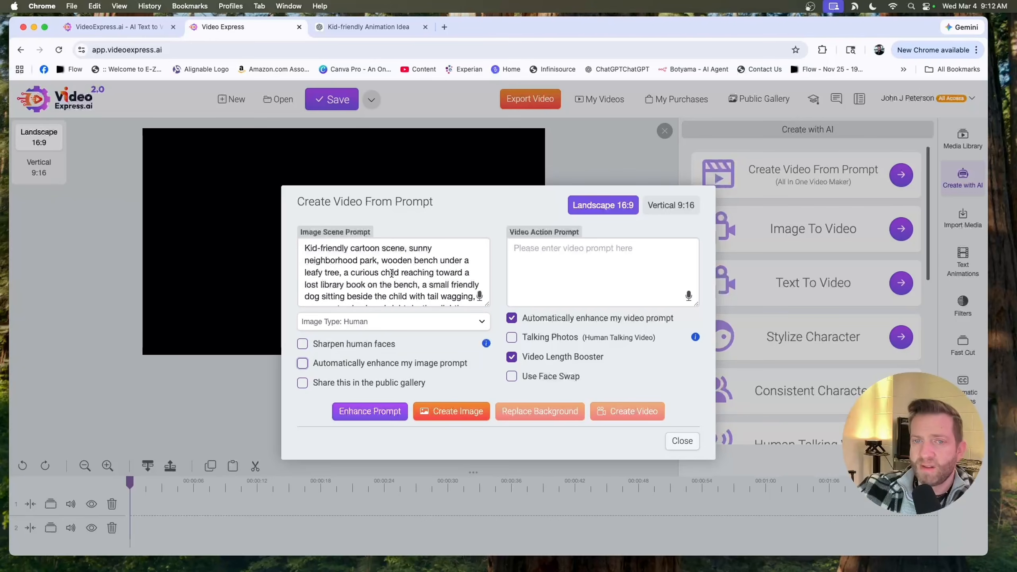
- Set the image type to 3D
{"action": "left_click", "coordinate": [385, 323]}
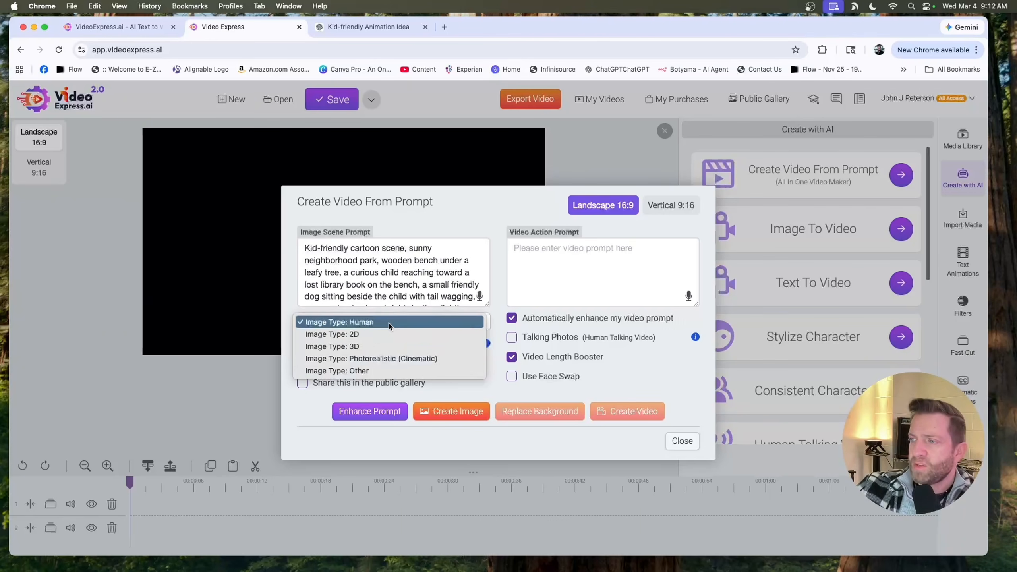
{"action": "left_click", "coordinate": [352, 347]}
{"action": "scroll", "coordinate": [410, 288], "scroll_direction": "down", "scroll_amount": 3}
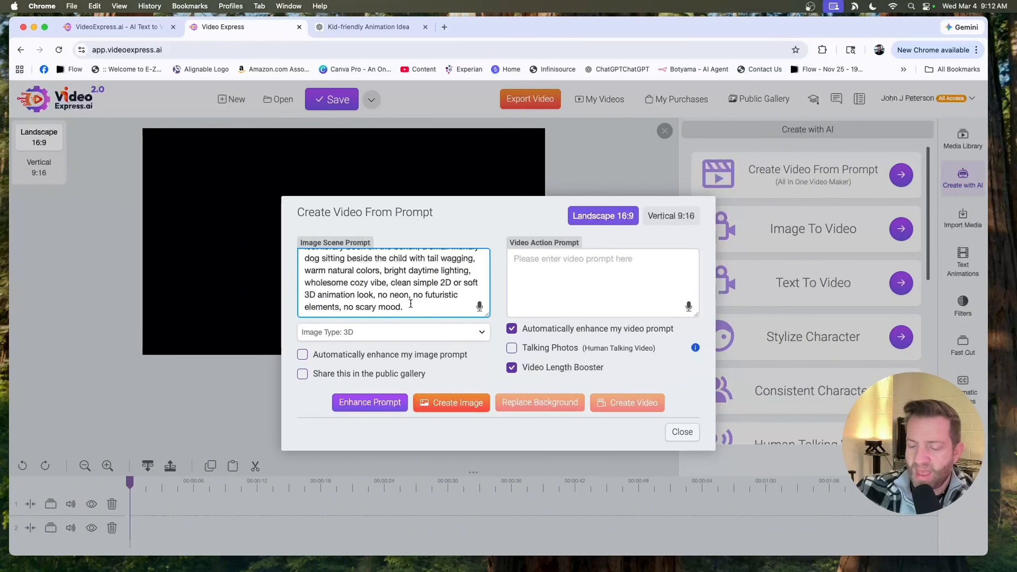
- Append "pixar style." to the end of the image scene prompt and create the image
{"action": "left_click", "coordinate": [410, 303]}
{"action": "type", "text": "pixar style."}
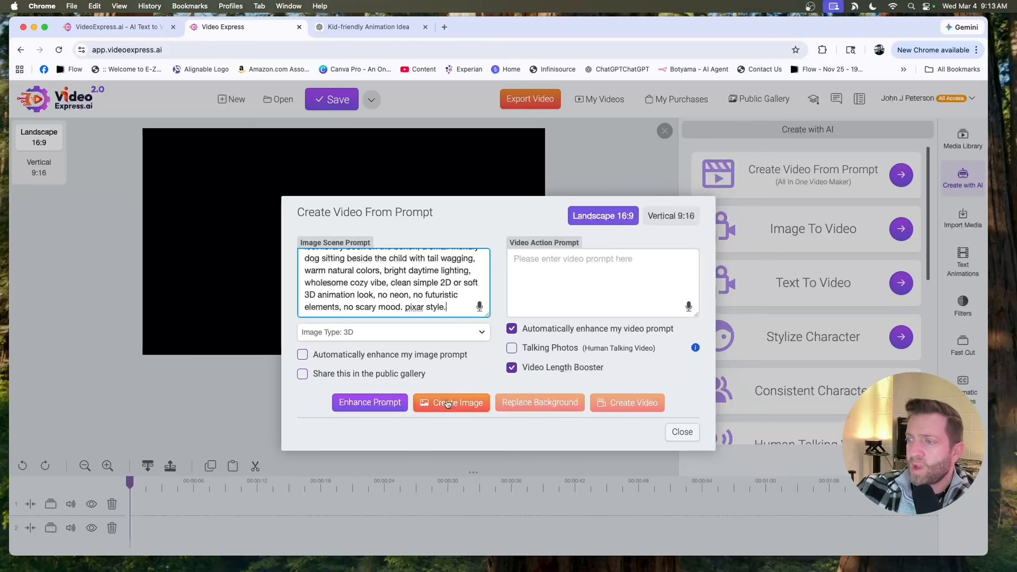
{"action": "left_click", "coordinate": [446, 402]}
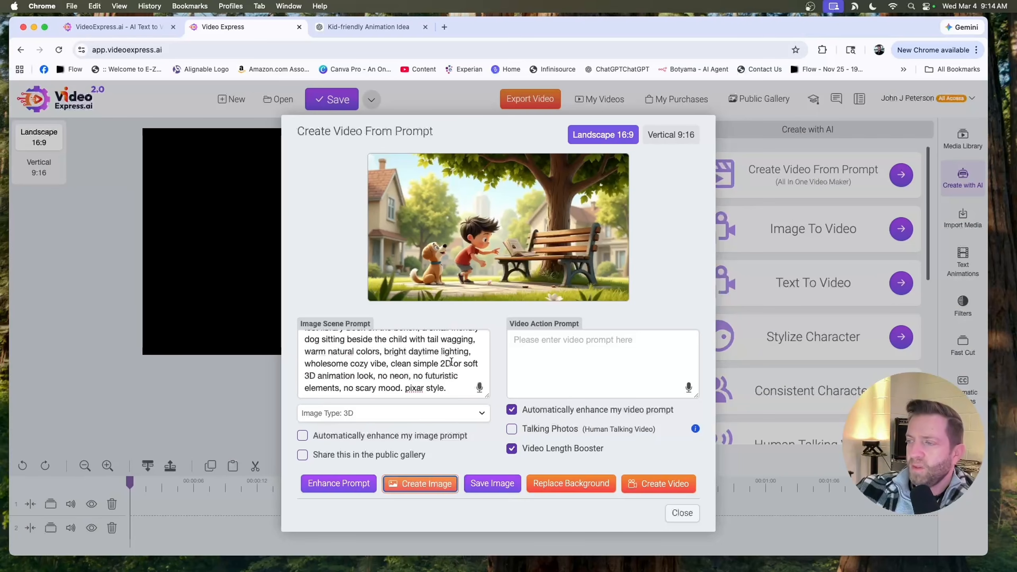
- Switch the image type to 2D and create another image
{"action": "scroll", "coordinate": [445, 366], "scroll_direction": "up", "scroll_amount": 1}
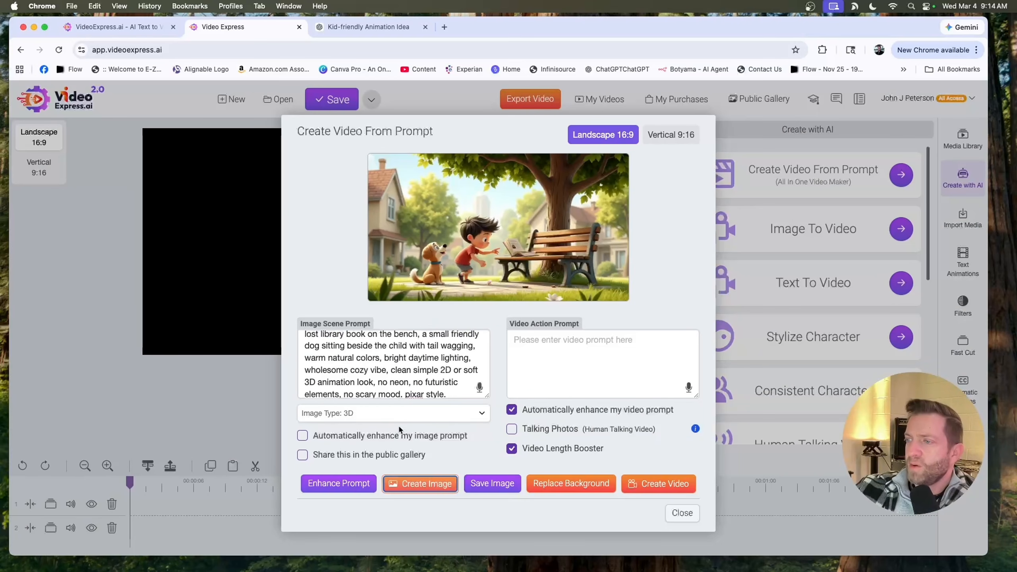
{"action": "left_click", "coordinate": [448, 416]}
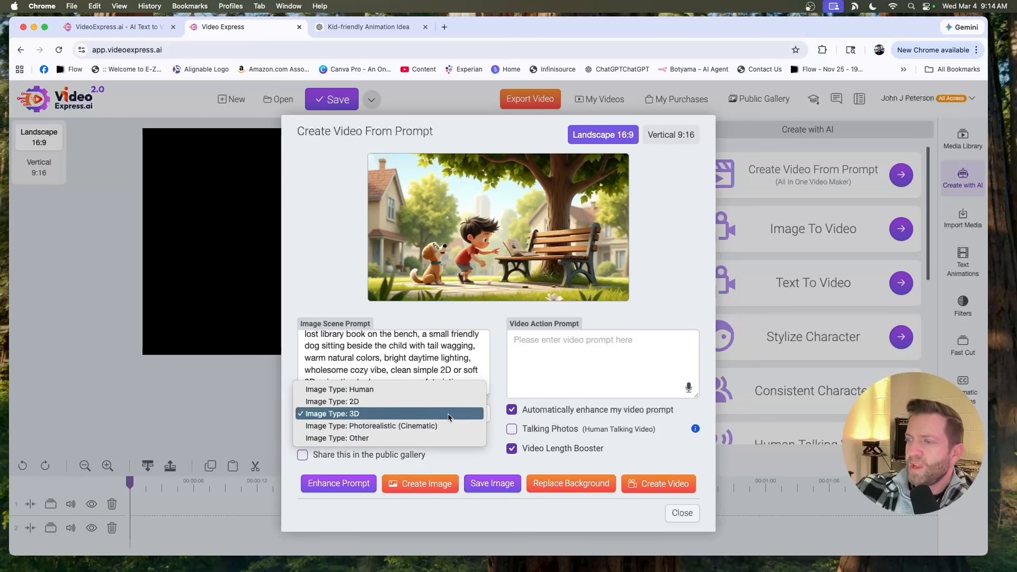
{"action": "left_click", "coordinate": [391, 401]}
{"action": "left_click", "coordinate": [417, 485]}
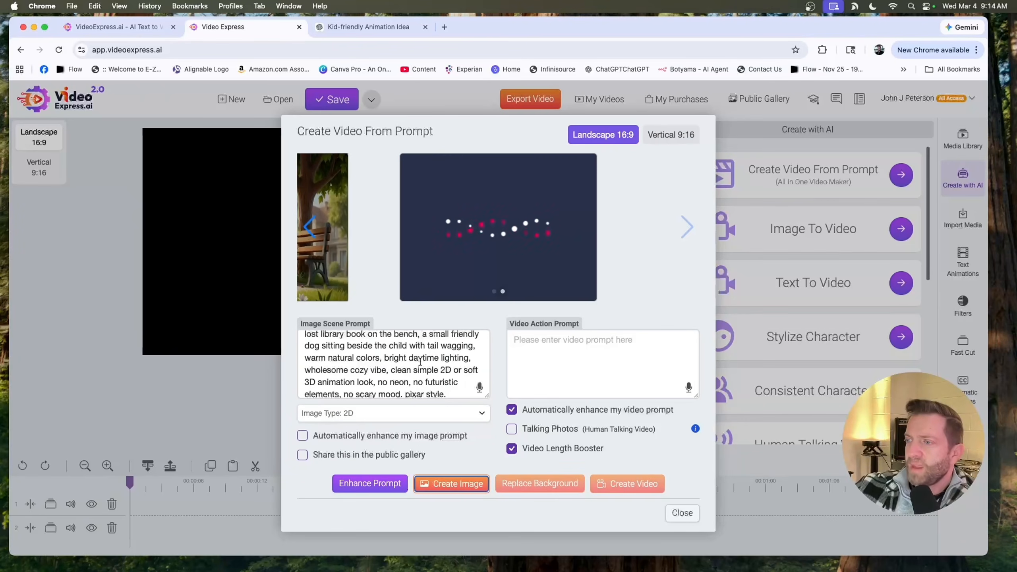
- Switch the image type to Human and create another image
{"action": "left_click", "coordinate": [365, 413]}
{"action": "left_click", "coordinate": [364, 404]}
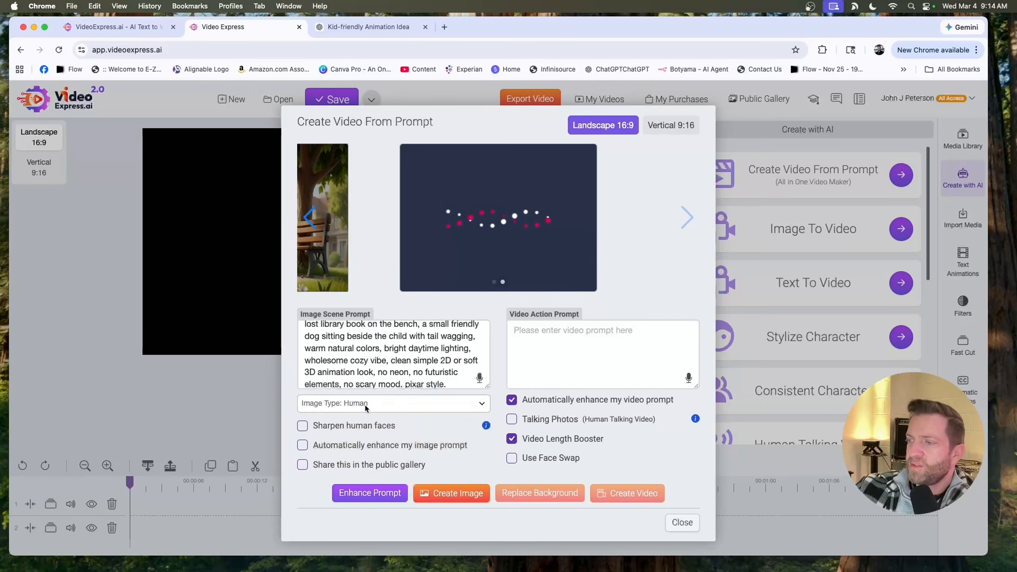
{"action": "left_click", "coordinate": [440, 497]}
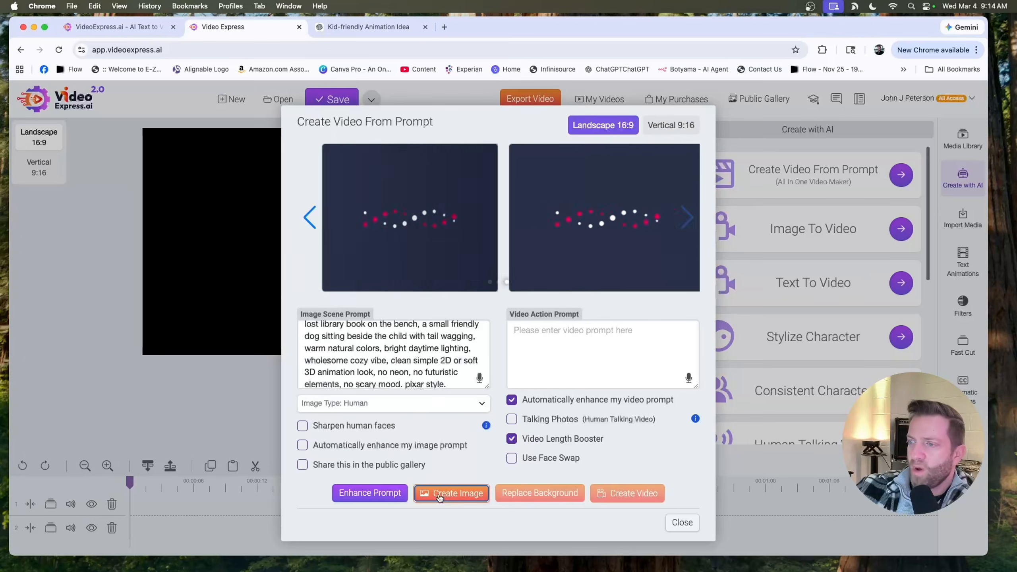
- Switch the image type to Photorealistic (Cinematic) and create images with it
{"action": "left_click", "coordinate": [395, 413]}
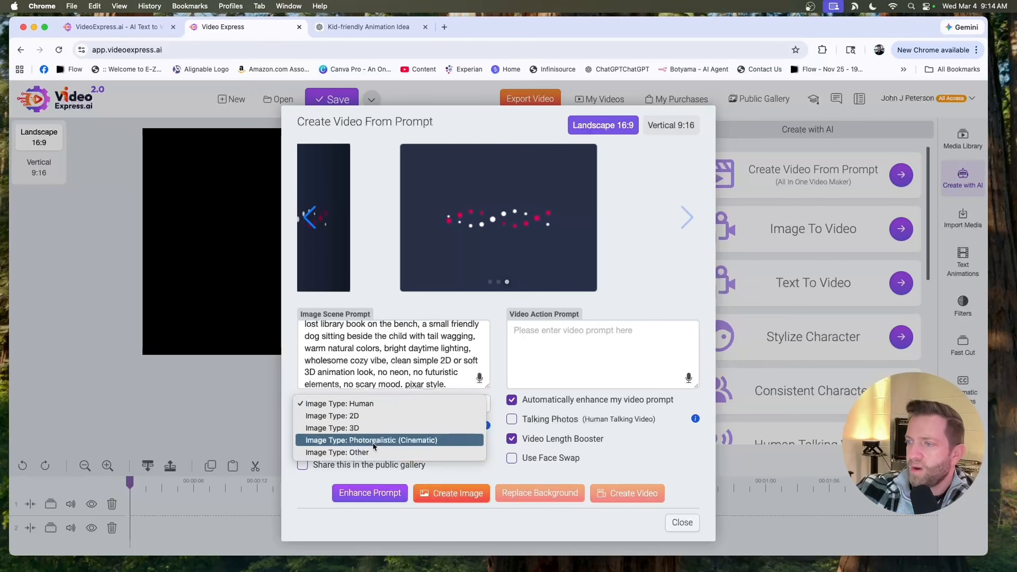
{"action": "left_click", "coordinate": [401, 438]}
{"action": "left_click", "coordinate": [441, 499]}
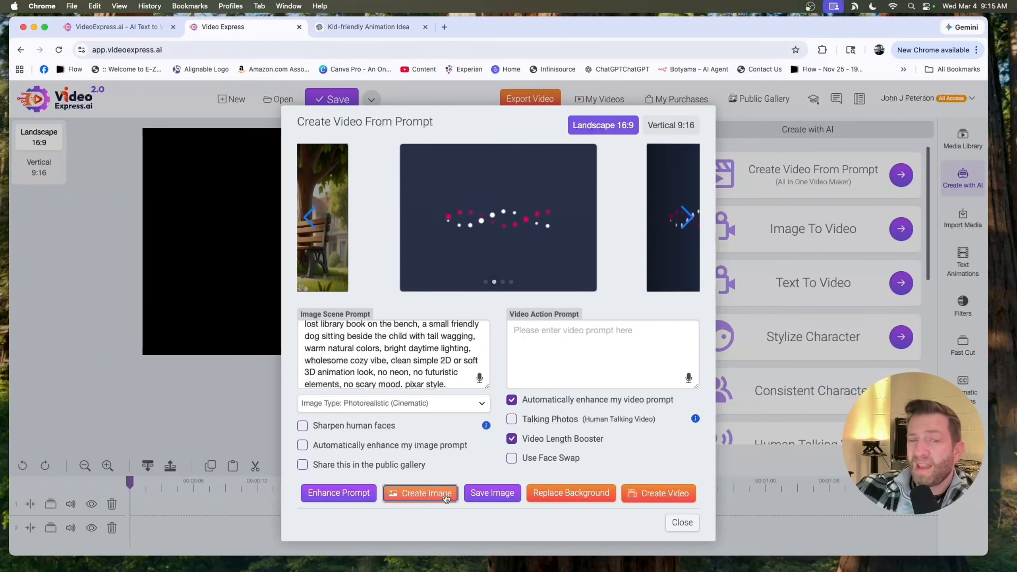
{"action": "left_click", "coordinate": [443, 495]}
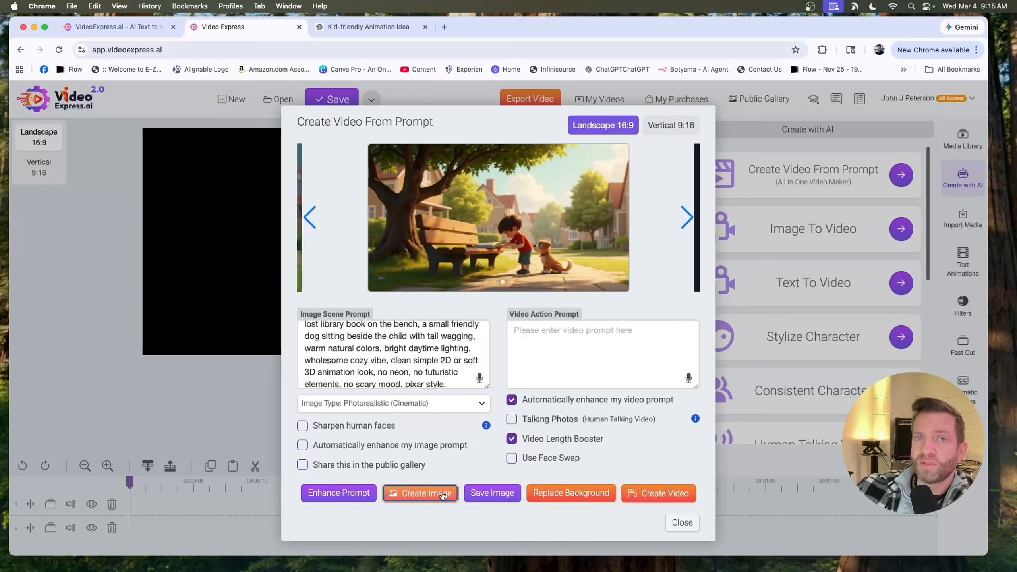
{"action": "left_click", "coordinate": [442, 495]}
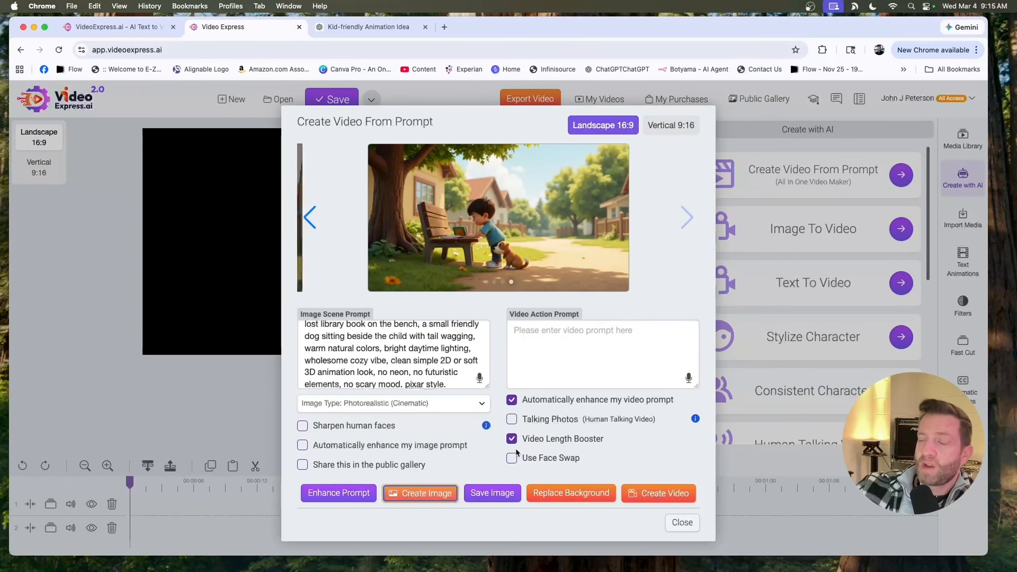
- Switch the image type to Other and create another image
{"action": "left_click", "coordinate": [412, 407]}
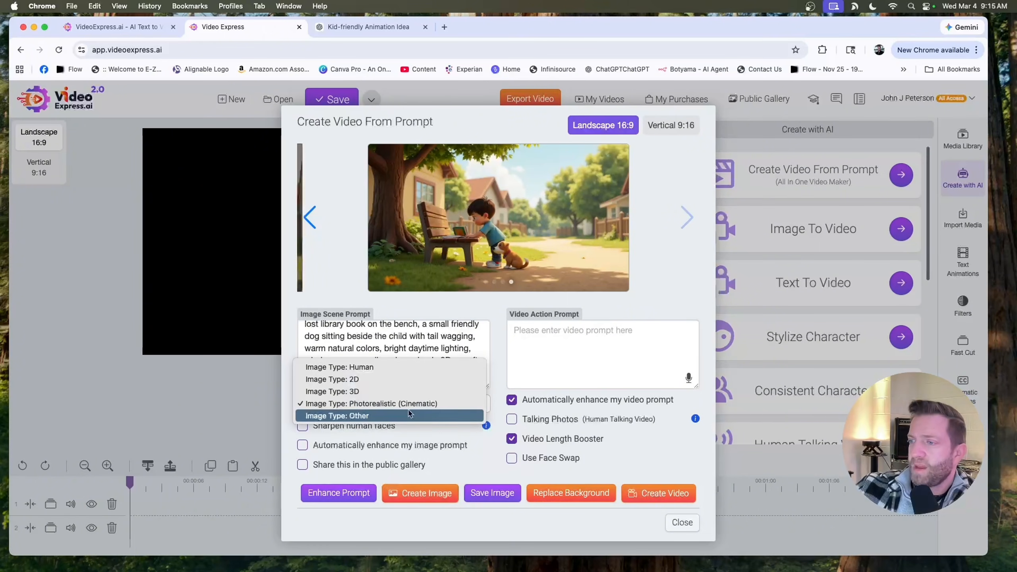
{"action": "left_click", "coordinate": [399, 463]}
{"action": "left_click", "coordinate": [441, 483]}
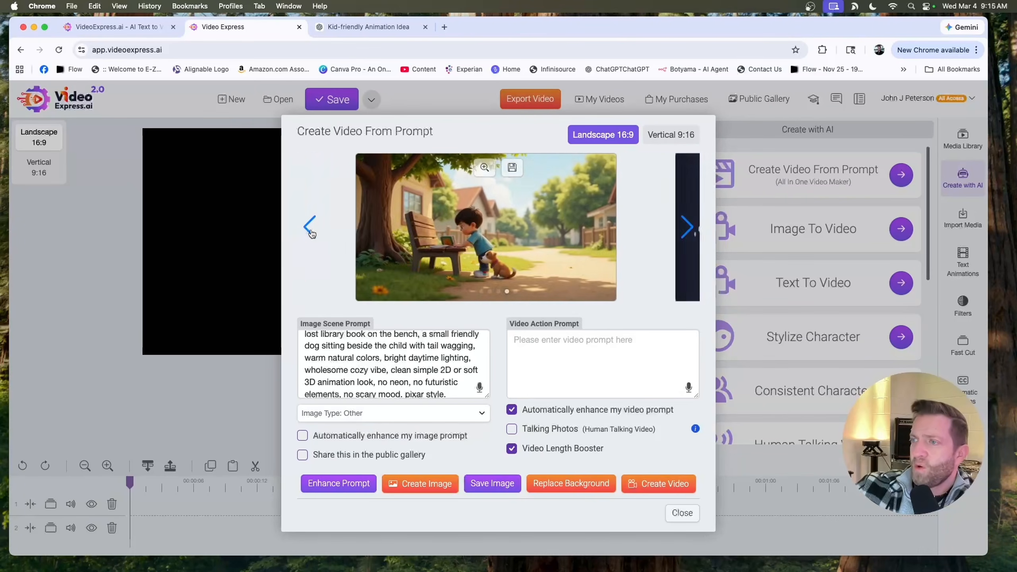
- Browse back and forth through the generated images in the carousel
{"action": "left_click", "coordinate": [311, 229]}
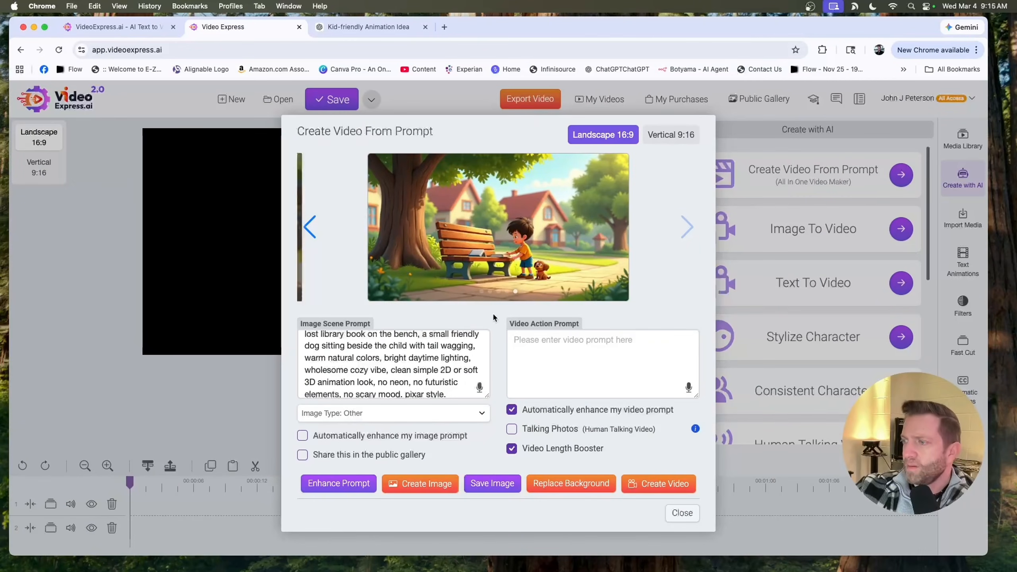
{"action": "left_click", "coordinate": [309, 226]}
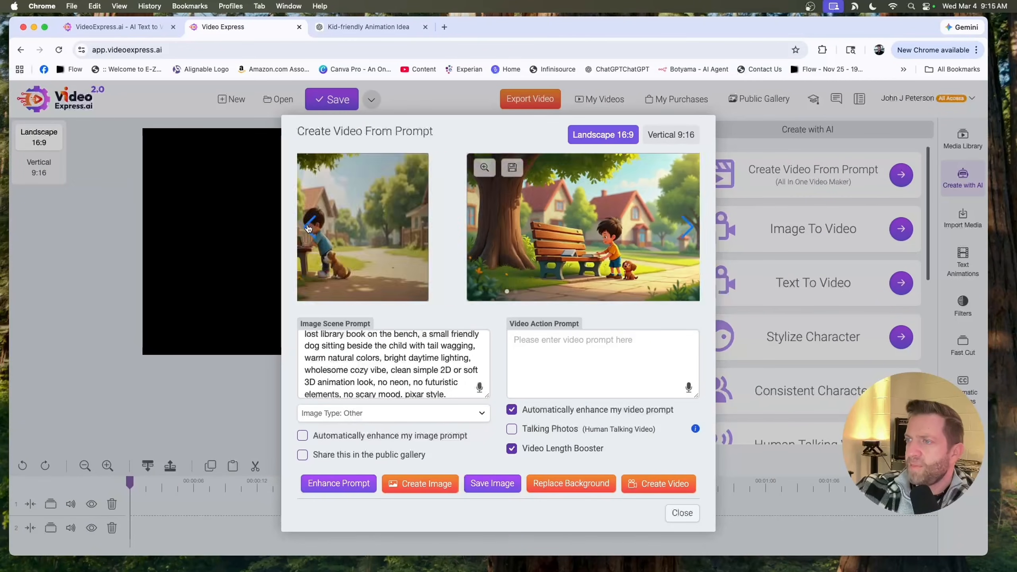
{"action": "left_click", "coordinate": [309, 227]}
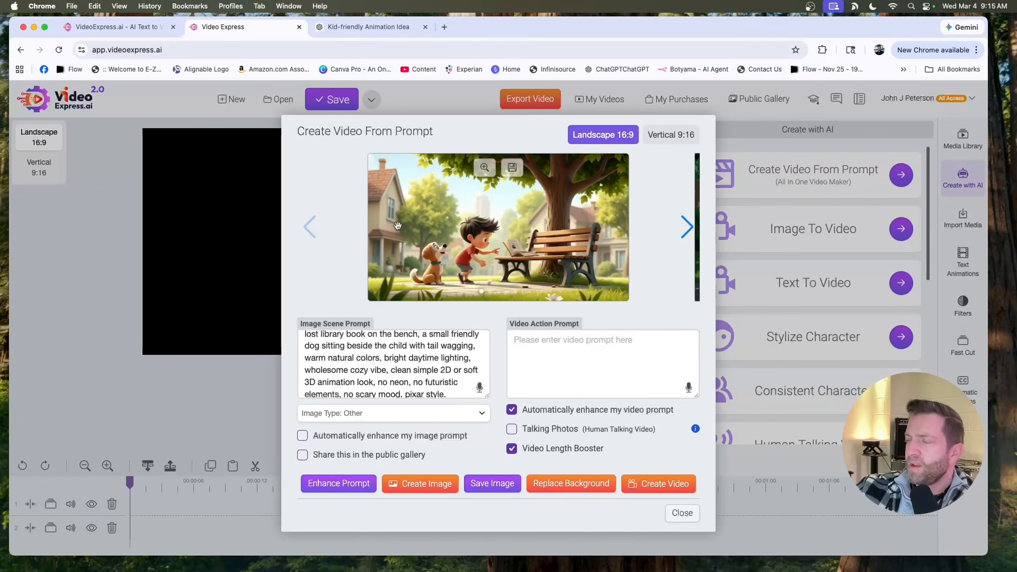
{"action": "left_click", "coordinate": [688, 232]}
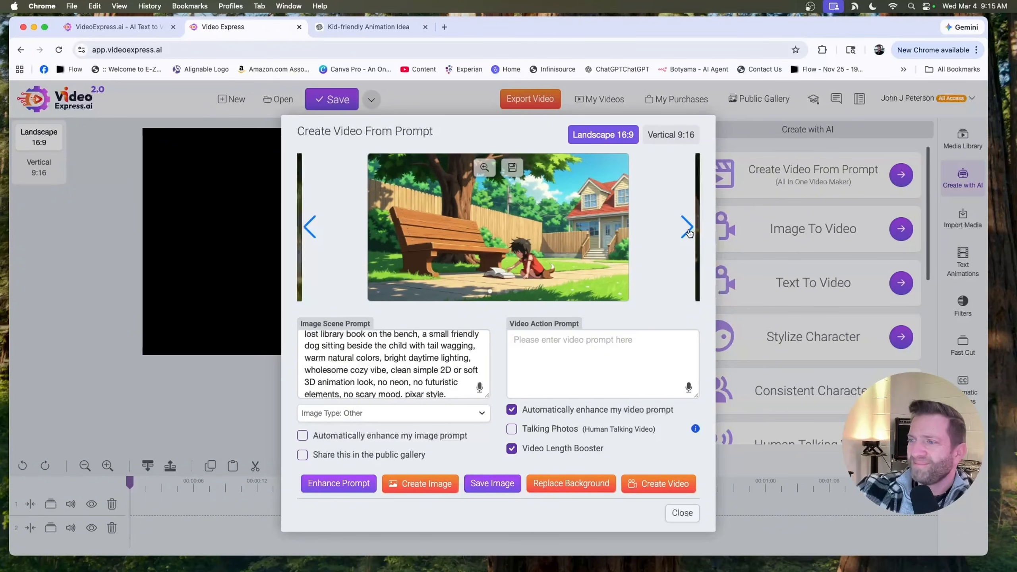
{"action": "left_click", "coordinate": [688, 232]}
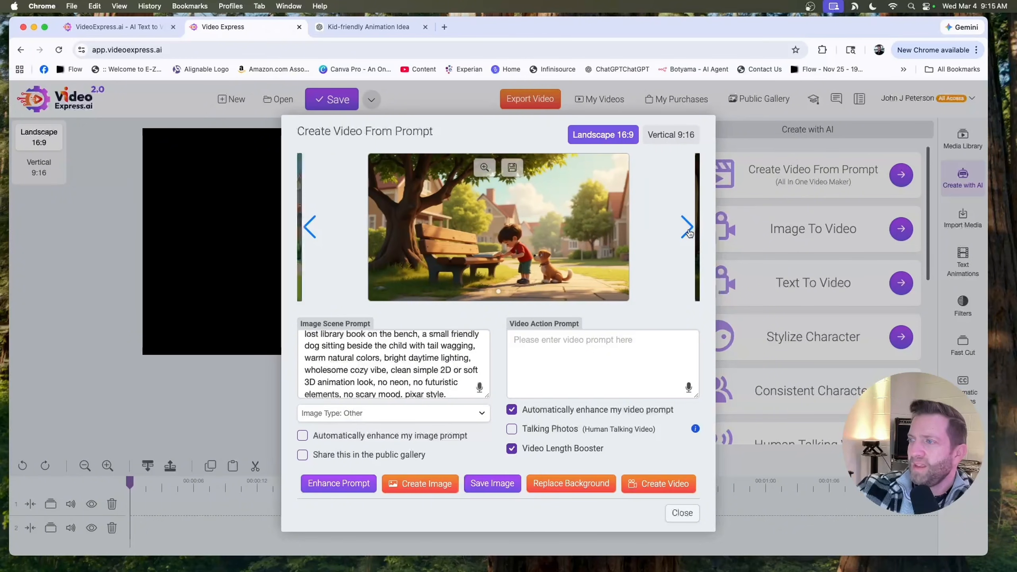
{"action": "left_click", "coordinate": [687, 230]}
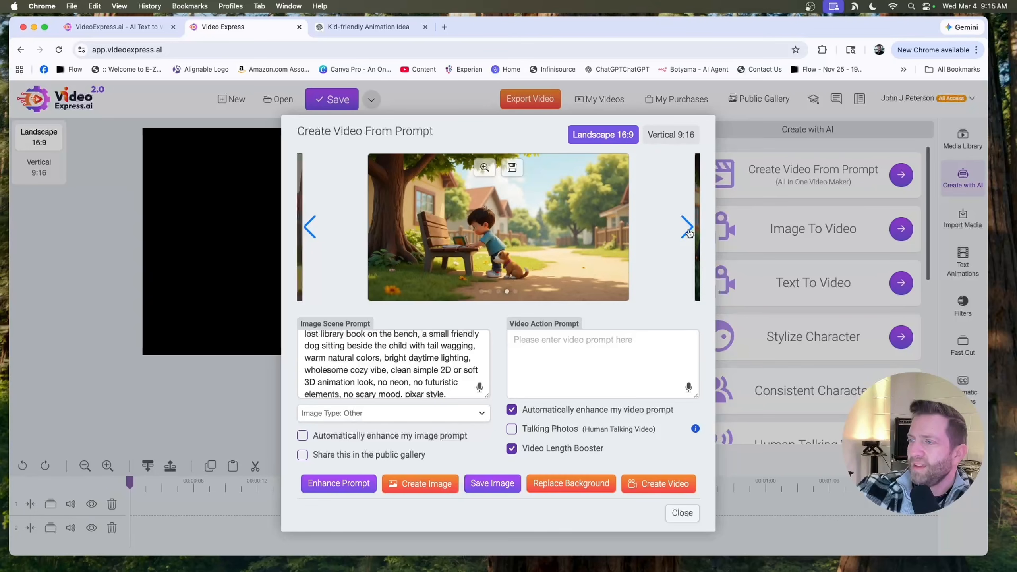
- Go back to the kid-and-dog bench image in the carousel and save it to the media library
{"action": "left_click", "coordinate": [688, 229]}
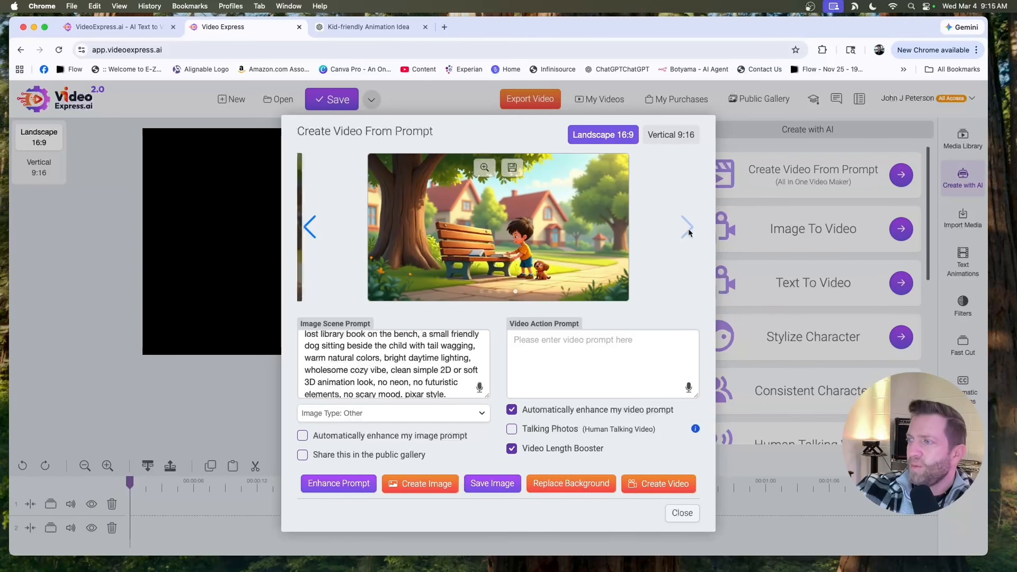
{"action": "left_click", "coordinate": [308, 236]}
{"action": "left_click", "coordinate": [308, 235]}
{"action": "left_click", "coordinate": [309, 234]}
{"action": "left_click", "coordinate": [309, 232]}
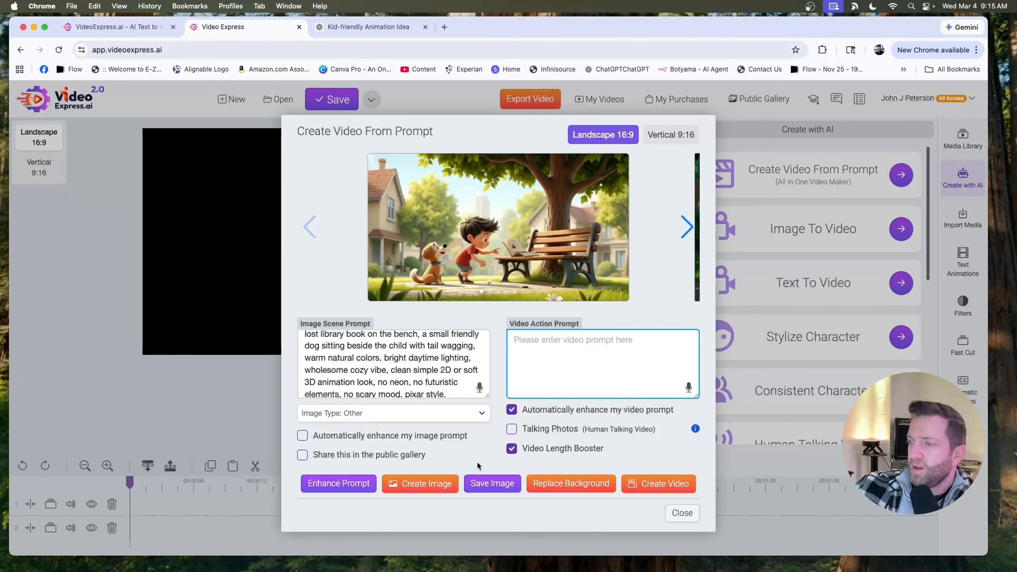
{"action": "left_click", "coordinate": [495, 480]}
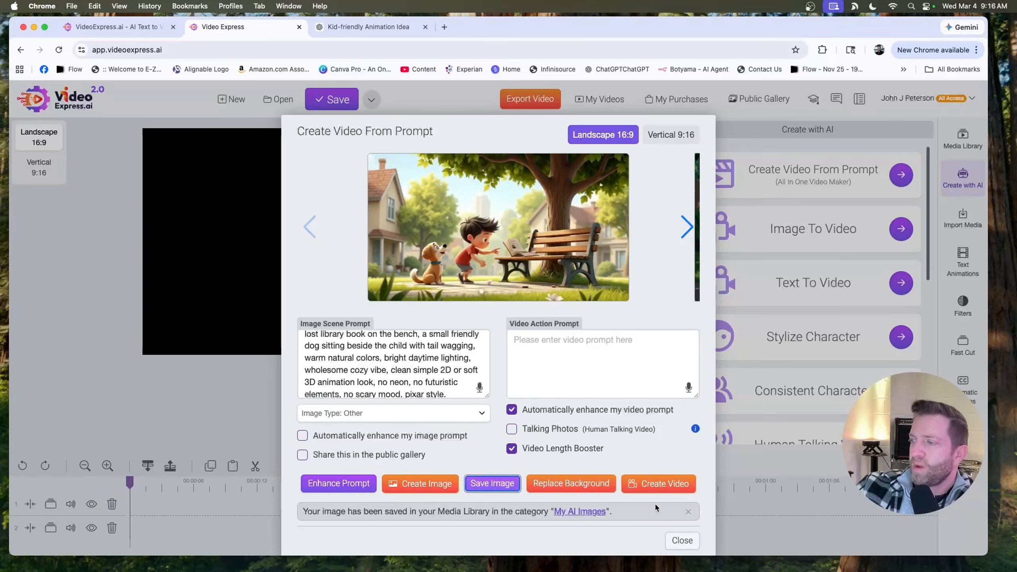
- Copy scene 1's video prompt text from the ChatGPT conversation
{"action": "left_click", "coordinate": [616, 482]}
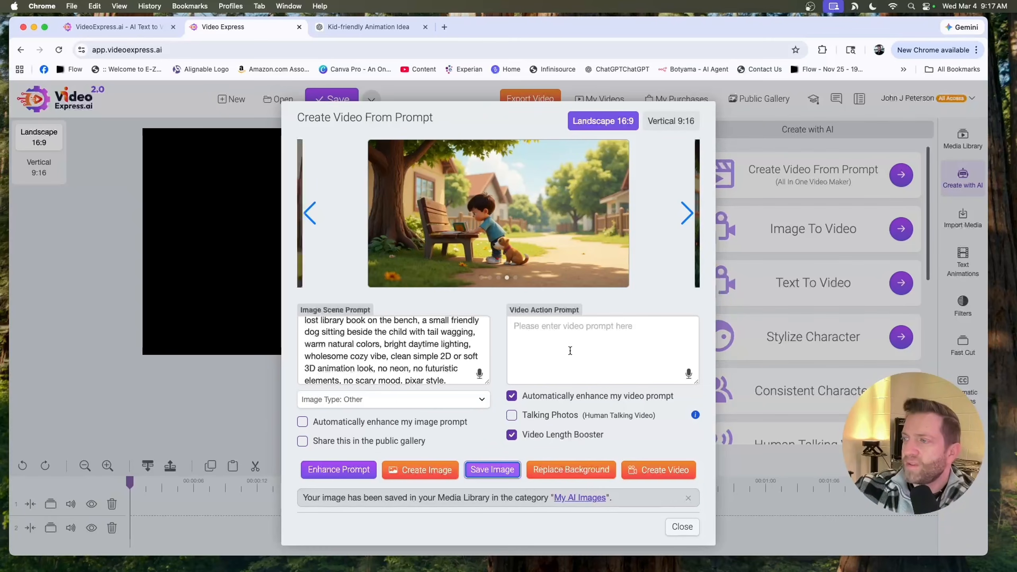
{"action": "left_click", "coordinate": [363, 29]}
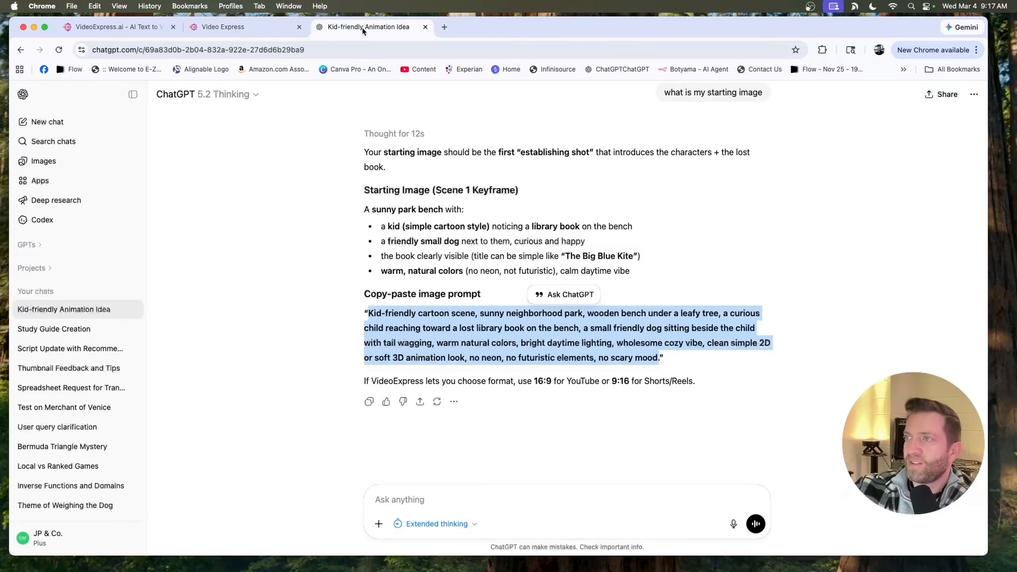
{"action": "left_click", "coordinate": [440, 499]}
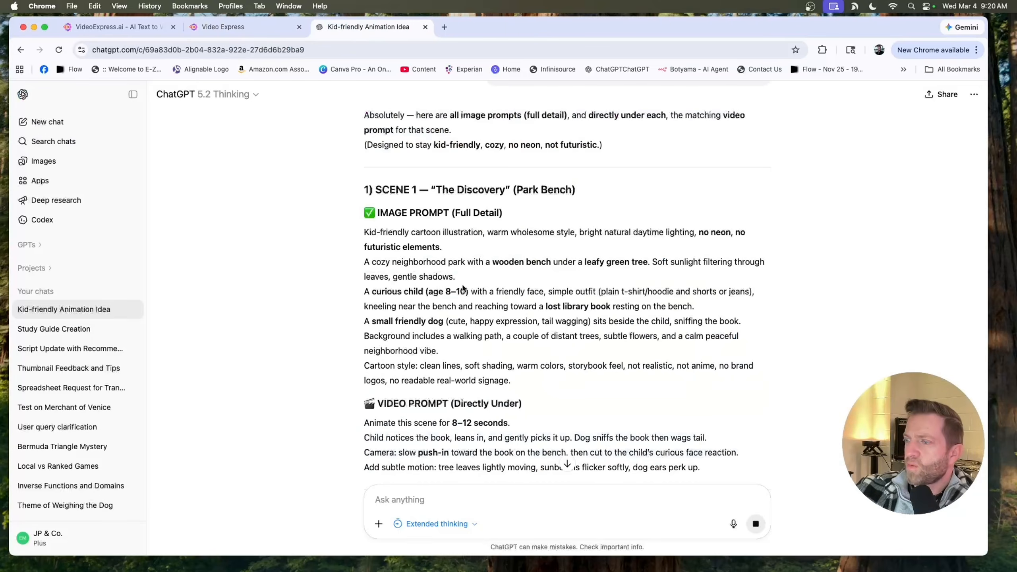
{"action": "scroll", "coordinate": [463, 288], "scroll_direction": "down", "scroll_amount": 10}
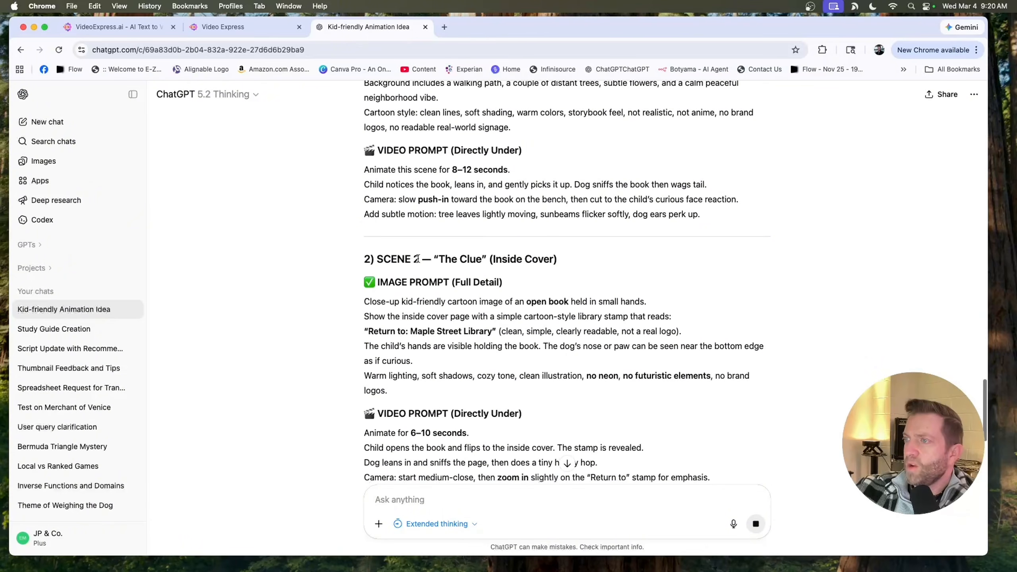
{"action": "left_click_drag", "start_coordinate": [364, 184], "coordinate": [749, 228]}
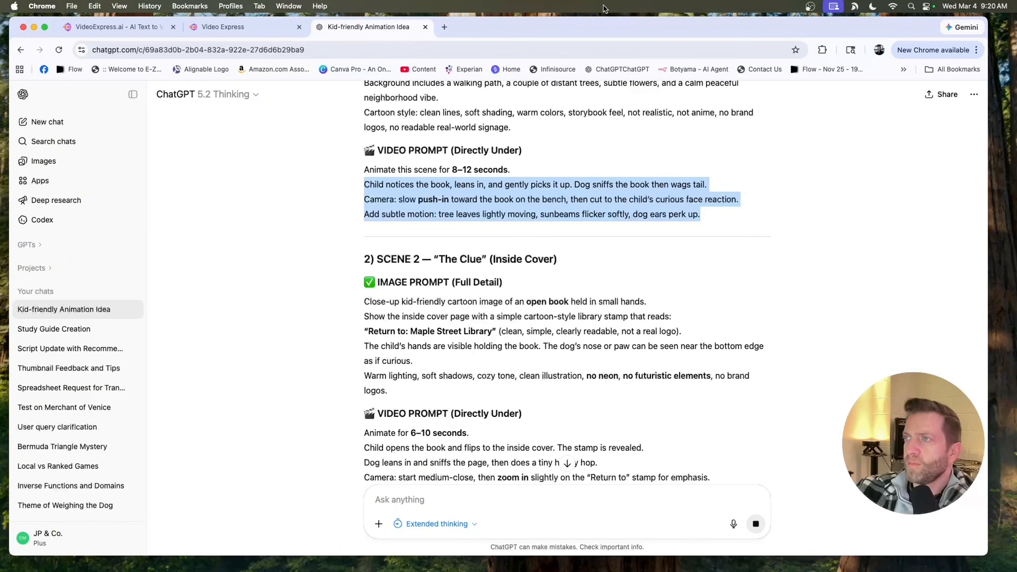
- Paste the scene 1 video prompt as the video action prompt, create the video, and close the dialog
{"action": "left_click", "coordinate": [216, 27]}
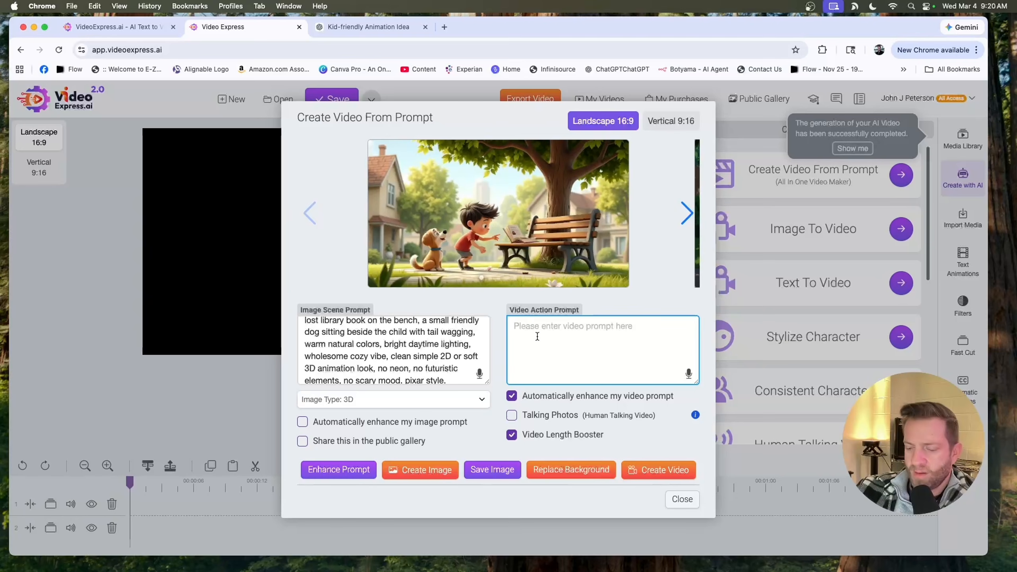
{"action": "key", "text": "super+v"}
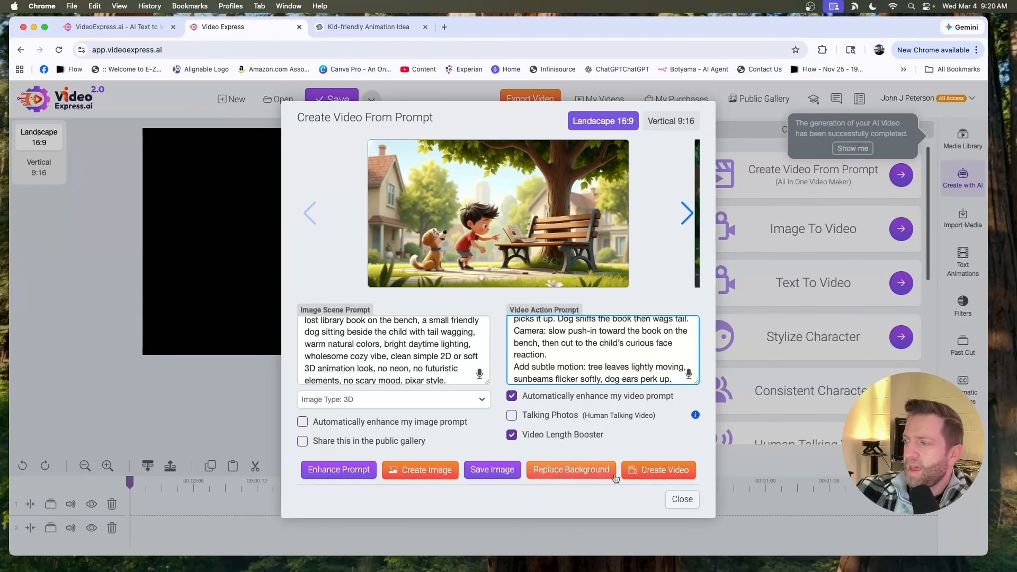
{"action": "left_click", "coordinate": [664, 471]}
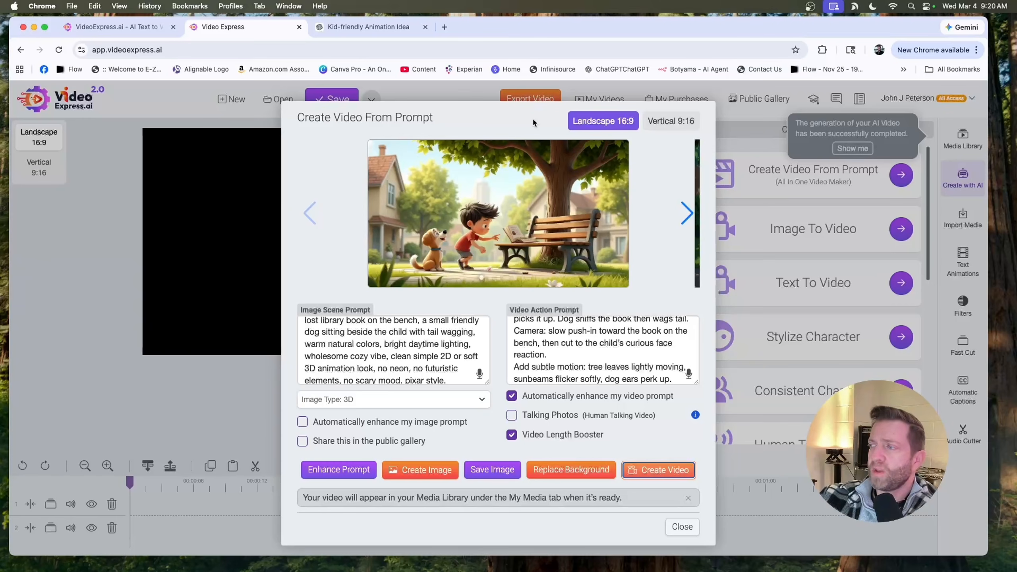
{"action": "double_click", "coordinate": [514, 118]}
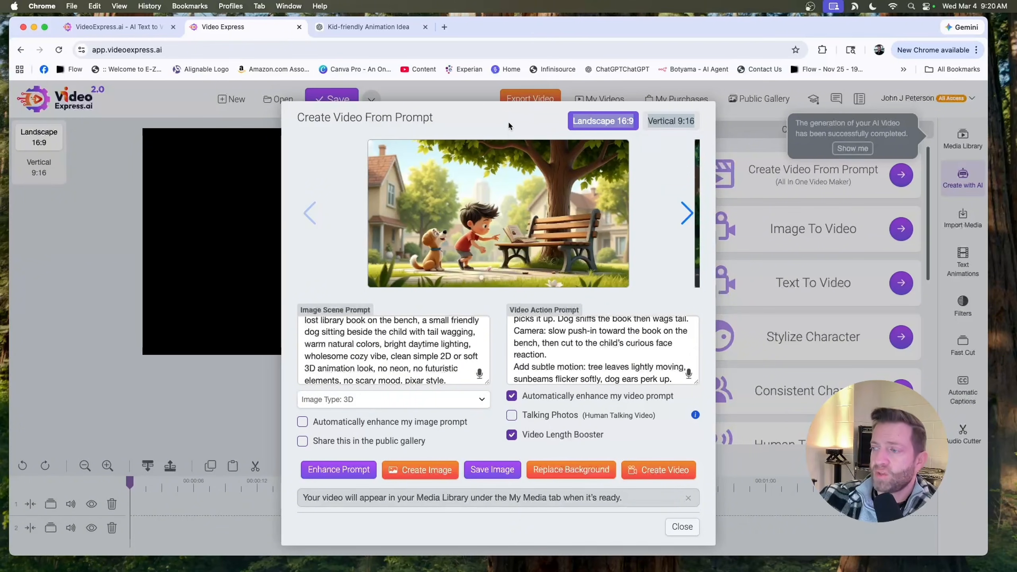
{"action": "left_click", "coordinate": [739, 136]}
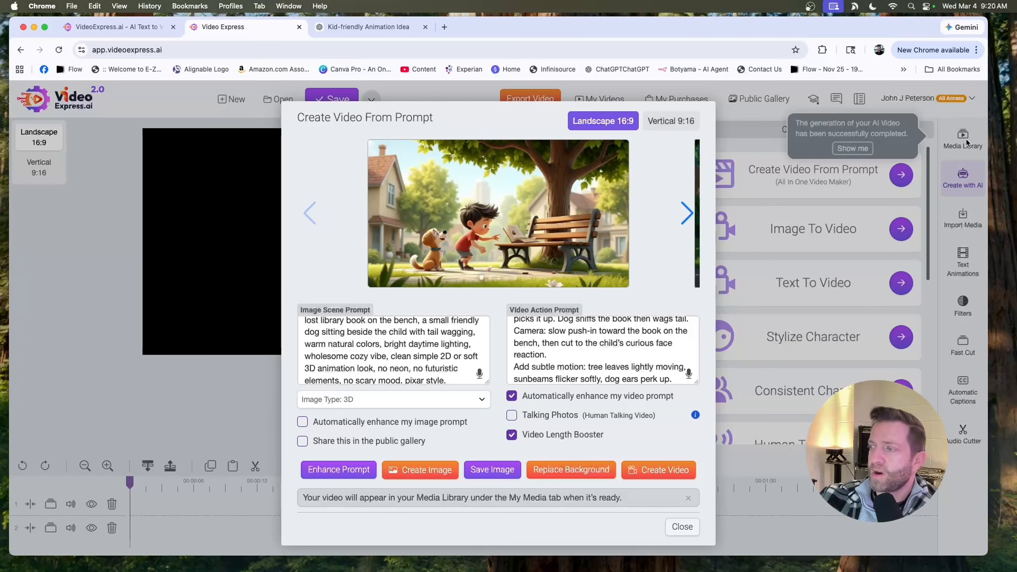
{"action": "left_click", "coordinate": [683, 527]}
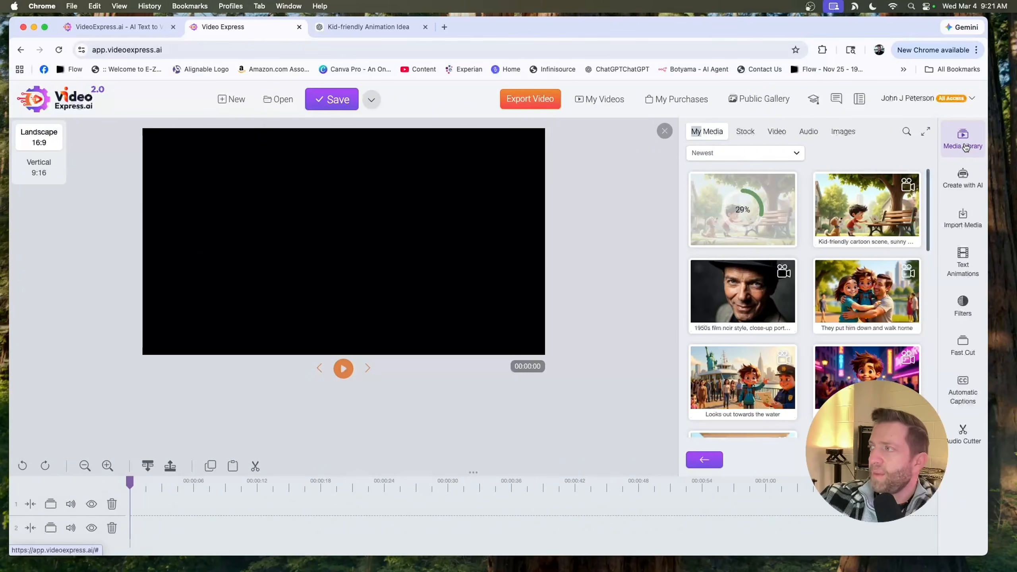
- Reopen Create Video From Prompt and paste scene 2's image prompt from ChatGPT as the image scene prompt
{"action": "left_click", "coordinate": [962, 176]}
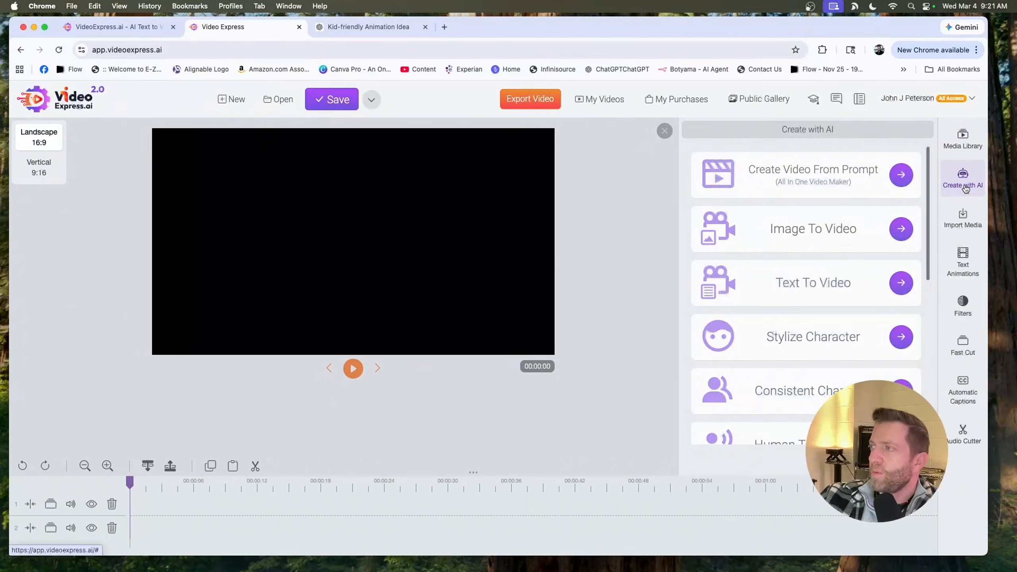
{"action": "left_click", "coordinate": [900, 175]}
{"action": "left_click", "coordinate": [368, 27]}
{"action": "scroll", "coordinate": [370, 290], "scroll_direction": "down", "scroll_amount": 5}
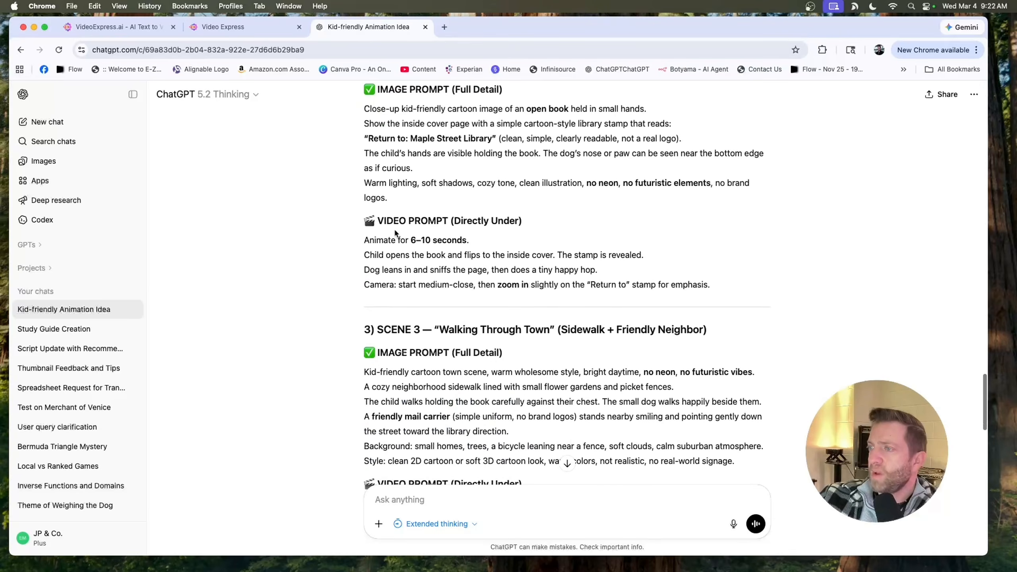
{"action": "scroll", "coordinate": [370, 290], "scroll_direction": "up", "scroll_amount": 4}
{"action": "left_click_drag", "start_coordinate": [364, 227], "coordinate": [388, 317]}
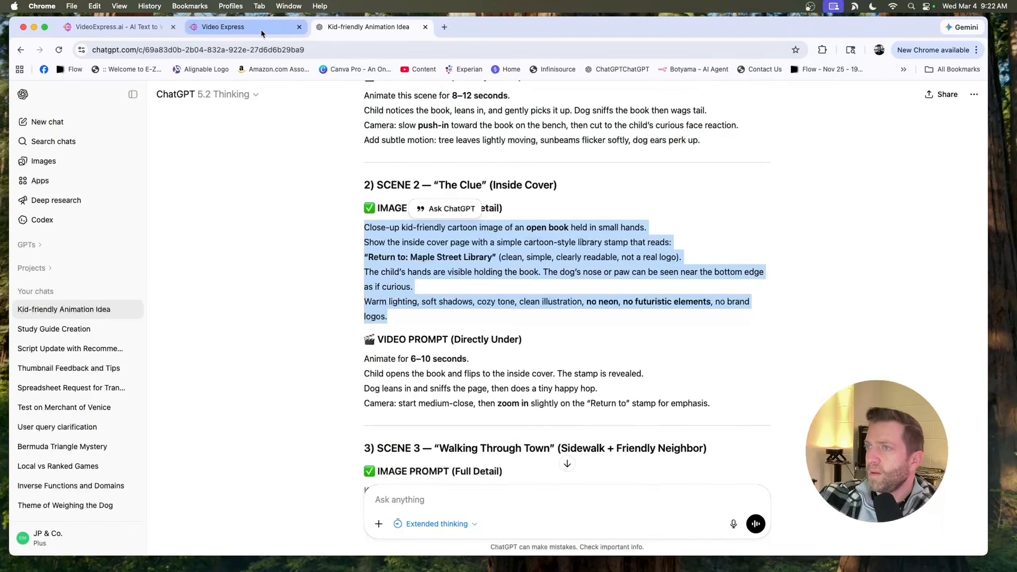
{"action": "left_click", "coordinate": [261, 27]}
{"action": "left_click", "coordinate": [380, 259]}
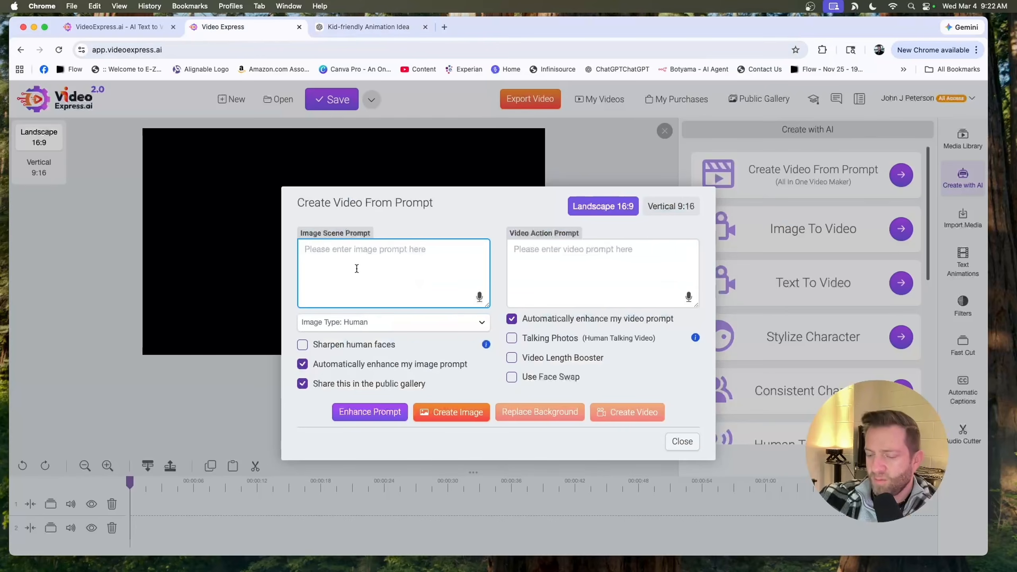
{"action": "key", "text": "super+v"}
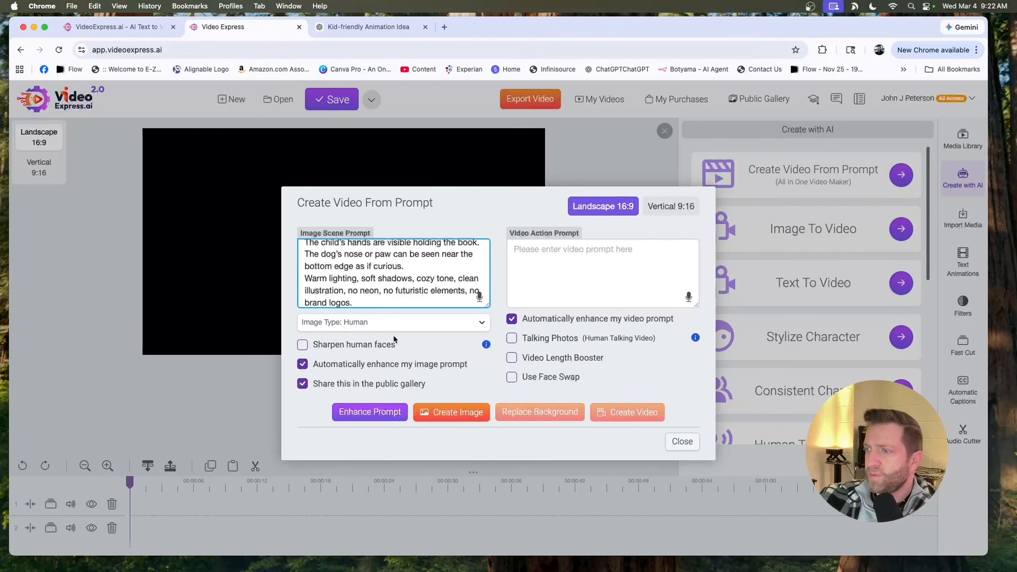
- Turn off sharing in the public gallery and create the scene 2 image
{"action": "left_click", "coordinate": [302, 384]}
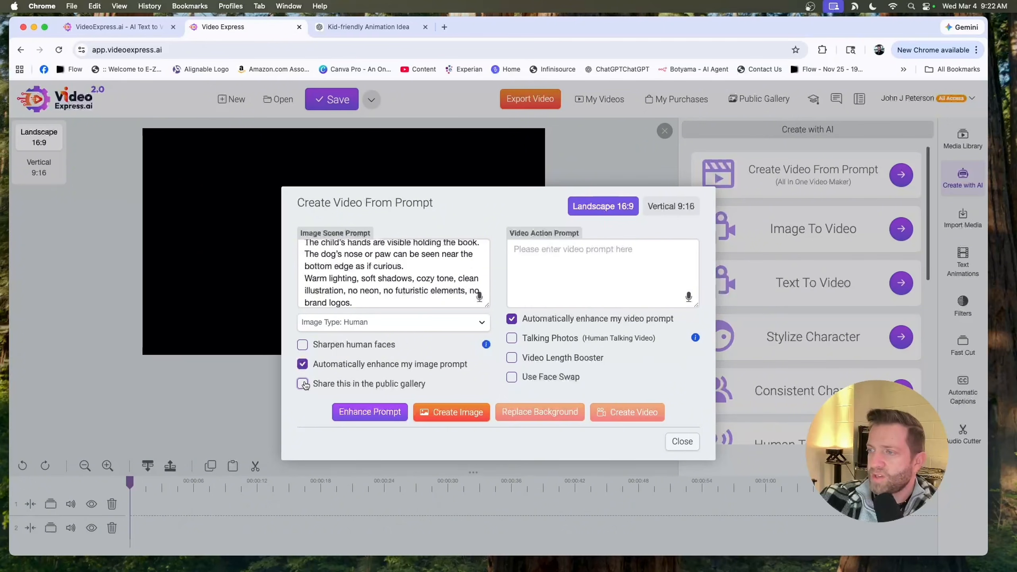
{"action": "left_click", "coordinate": [512, 358]}
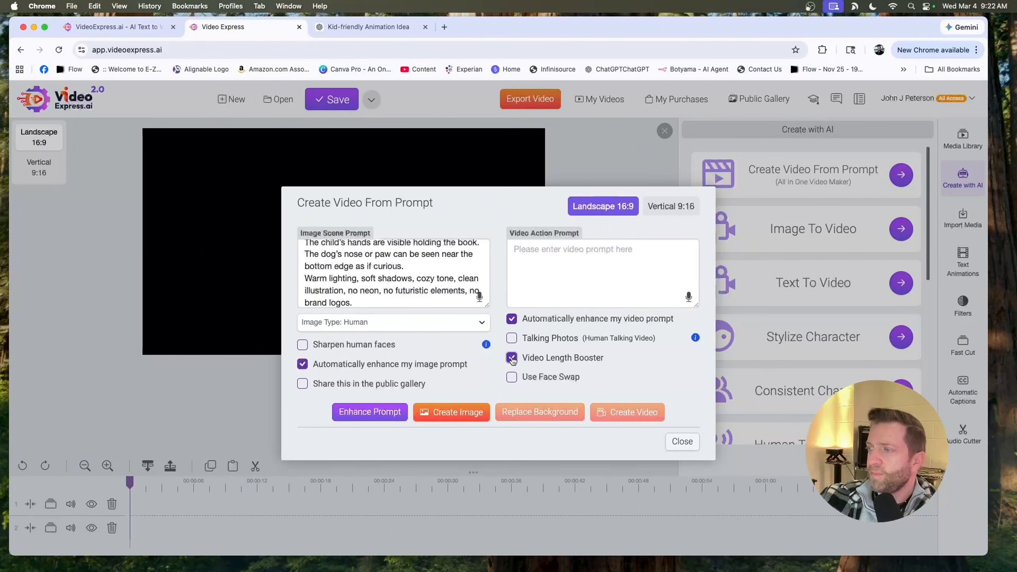
{"action": "left_click", "coordinate": [513, 358]}
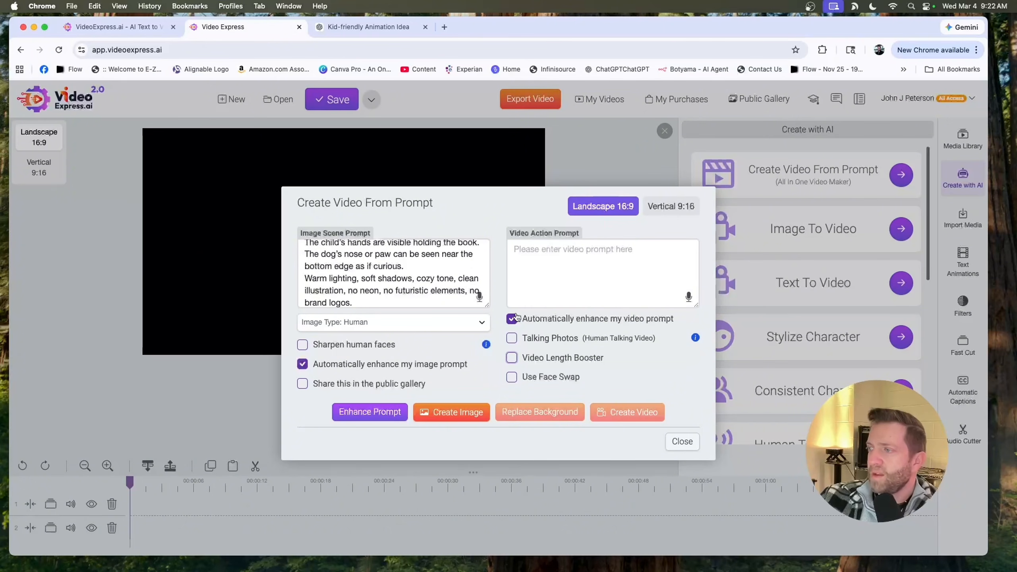
{"action": "left_click", "coordinate": [461, 414]}
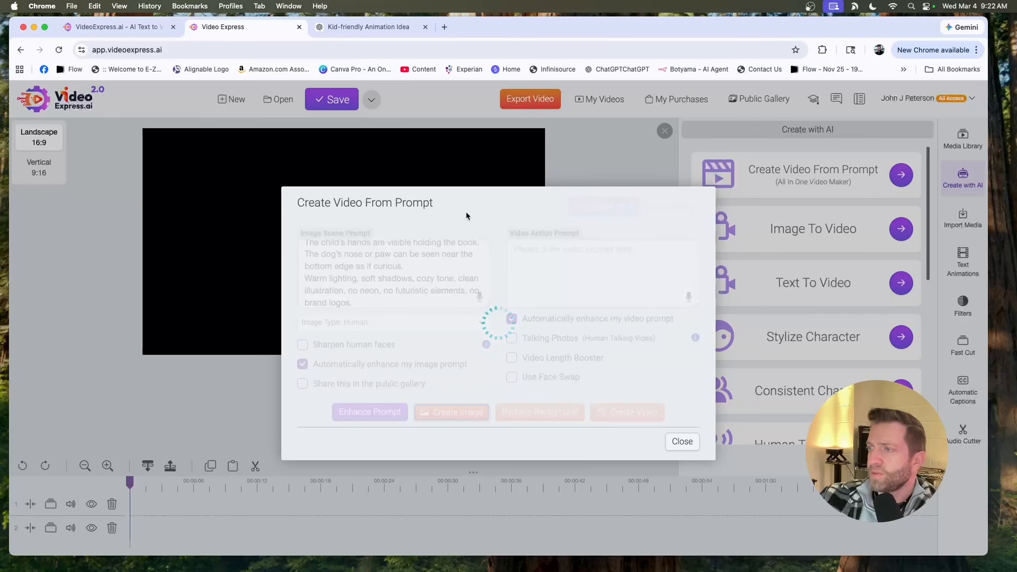
- Copy scene 3's image prompt from the ChatGPT conversation
{"action": "key", "text": "ctrl+Tab"}
{"action": "scroll", "coordinate": [561, 280], "scroll_direction": "down", "scroll_amount": 5}
{"action": "left_click_drag", "start_coordinate": [362, 213], "coordinate": [763, 310]}
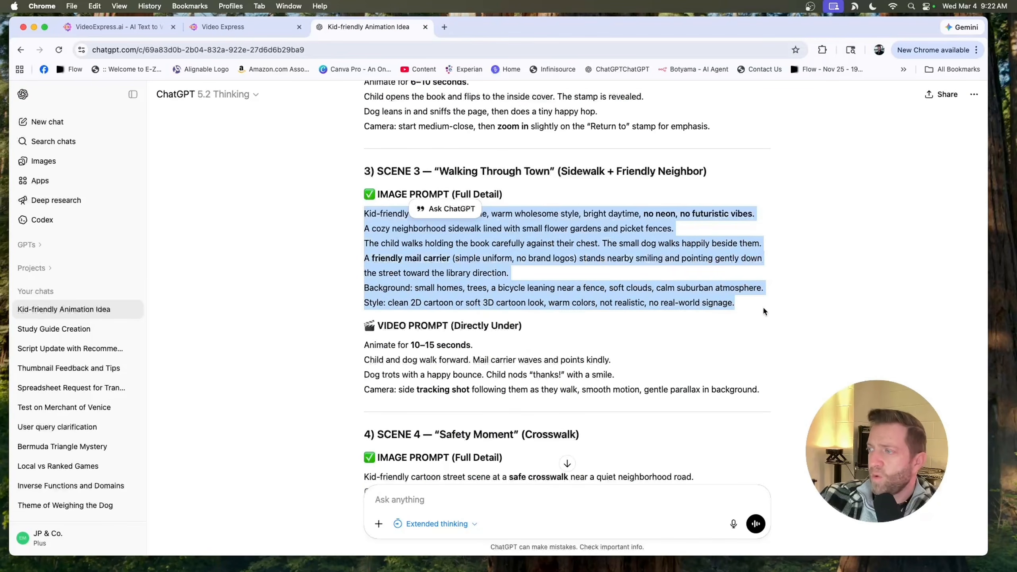
{"action": "key", "text": "super+c"}
- Close the dialog and open the My AI Videos folder in the media library to check the generations
{"action": "left_click", "coordinate": [236, 27]}
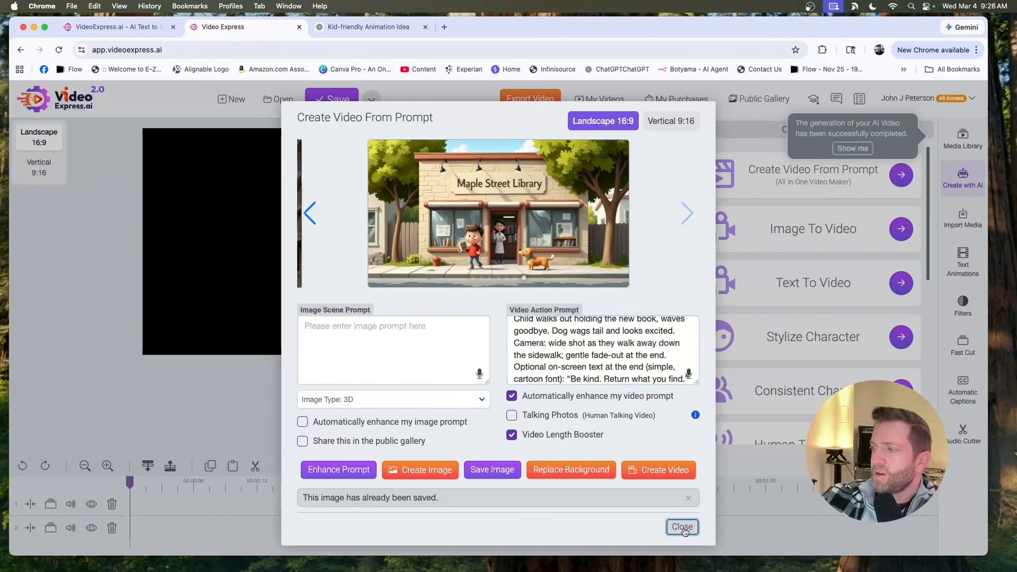
{"action": "left_click", "coordinate": [682, 526]}
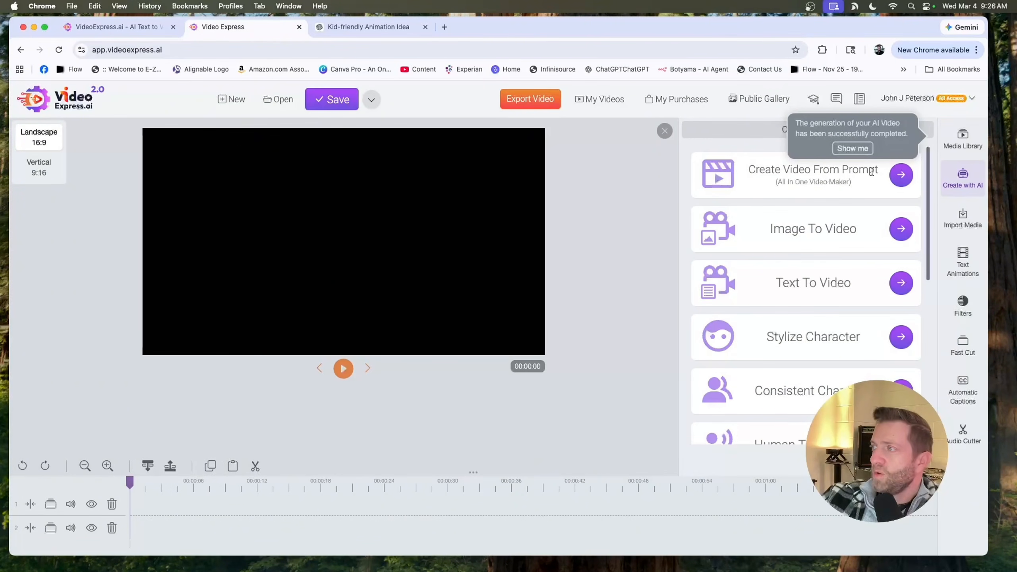
{"action": "left_click", "coordinate": [958, 139]}
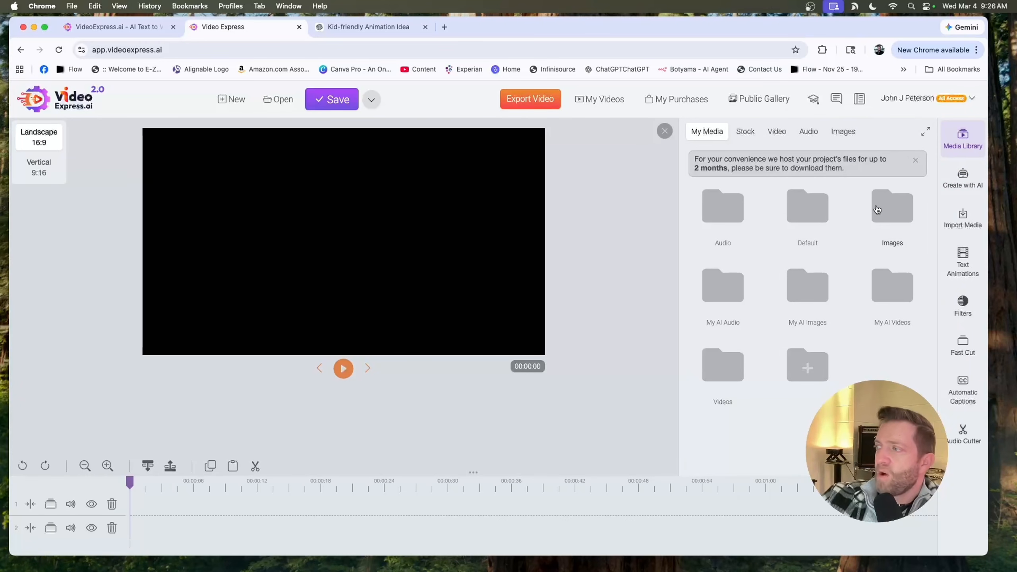
{"action": "left_click", "coordinate": [887, 280]}
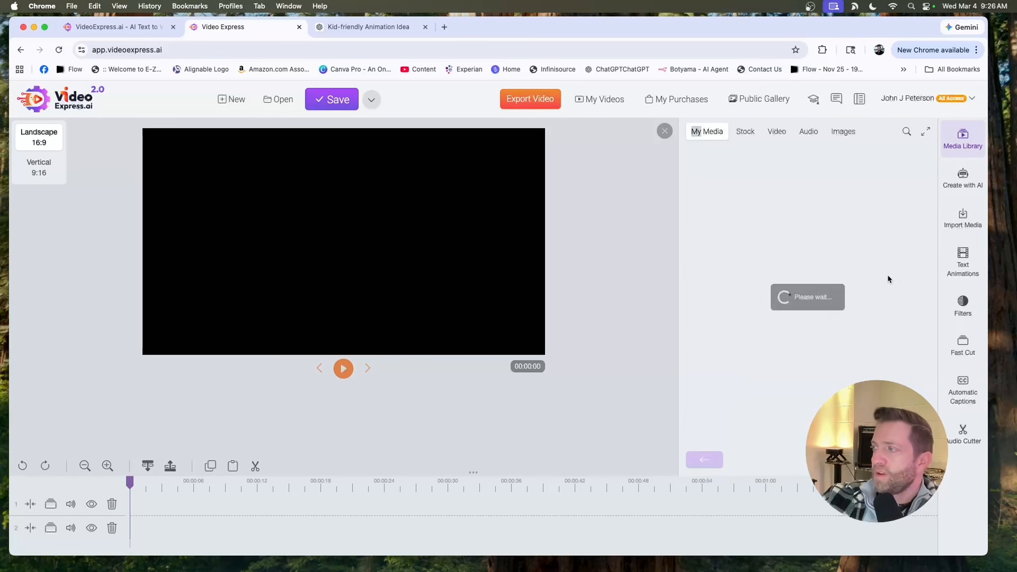
{"action": "left_click", "coordinate": [624, 201]}
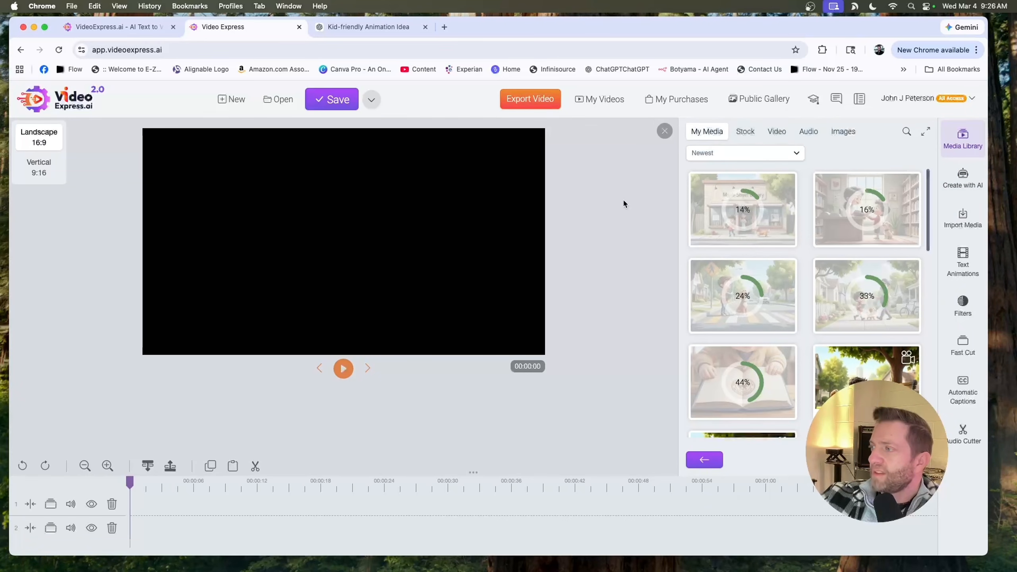
{"action": "left_click", "coordinate": [668, 135]}
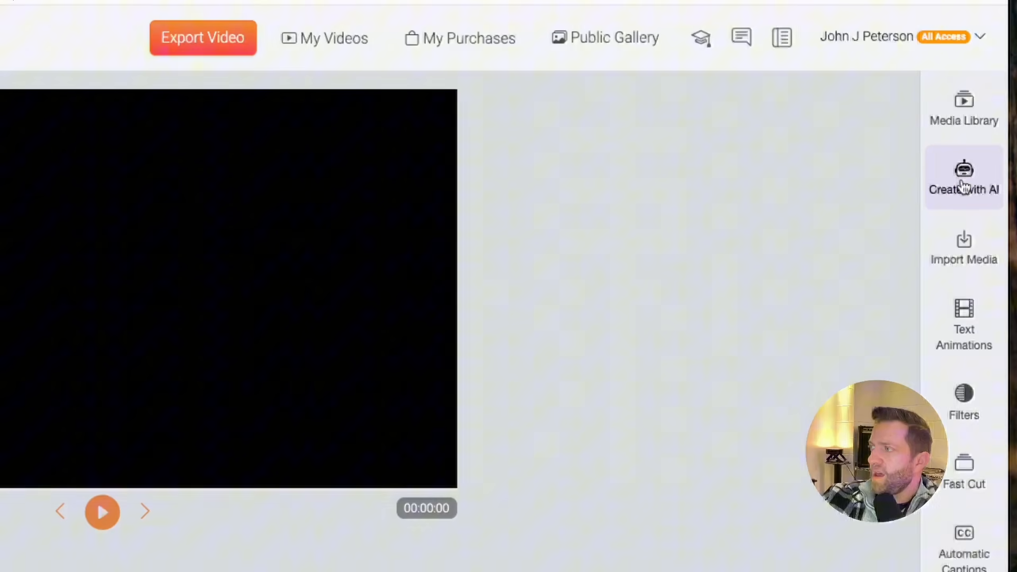
- Open the Consistent Character tool and fill in the image scene prompt with the park scene description
{"action": "left_click", "coordinate": [959, 179]}
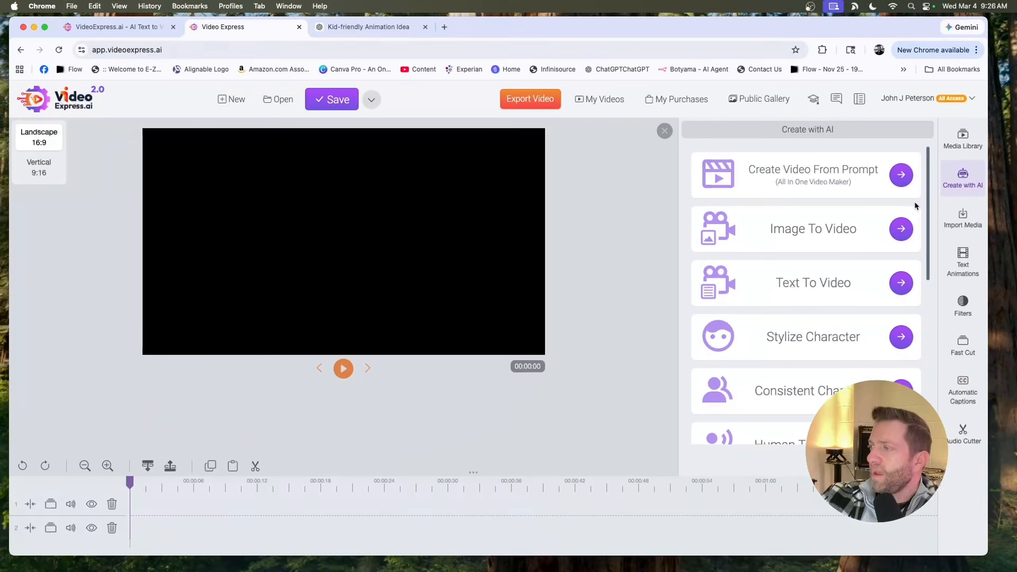
{"action": "scroll", "coordinate": [887, 348], "scroll_direction": "down", "scroll_amount": 3}
{"action": "left_click", "coordinate": [901, 284]}
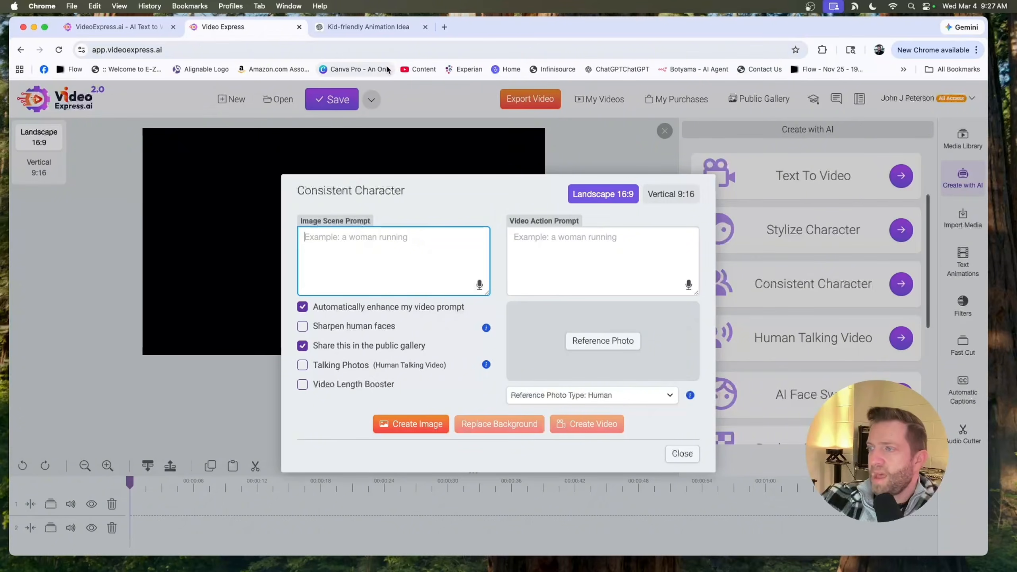
{"action": "key", "text": "ctrl+Tab"}
{"action": "scroll", "coordinate": [499, 194], "scroll_direction": "up", "scroll_amount": 15}
{"action": "scroll", "coordinate": [499, 194], "scroll_direction": "down", "scroll_amount": 5}
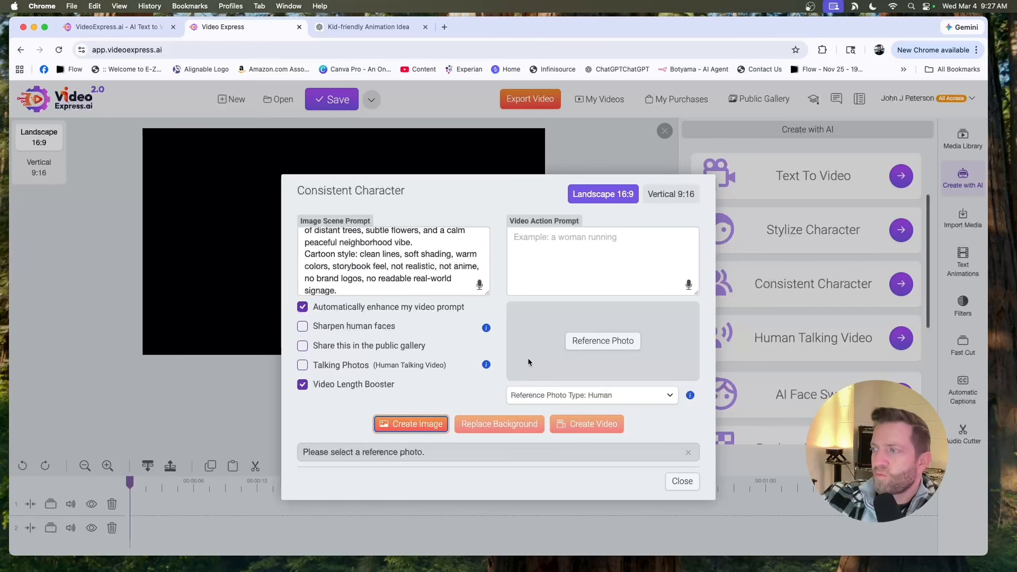
- Pick the standing cartoon boy image from the library as the reference photo
{"action": "left_click", "coordinate": [615, 347]}
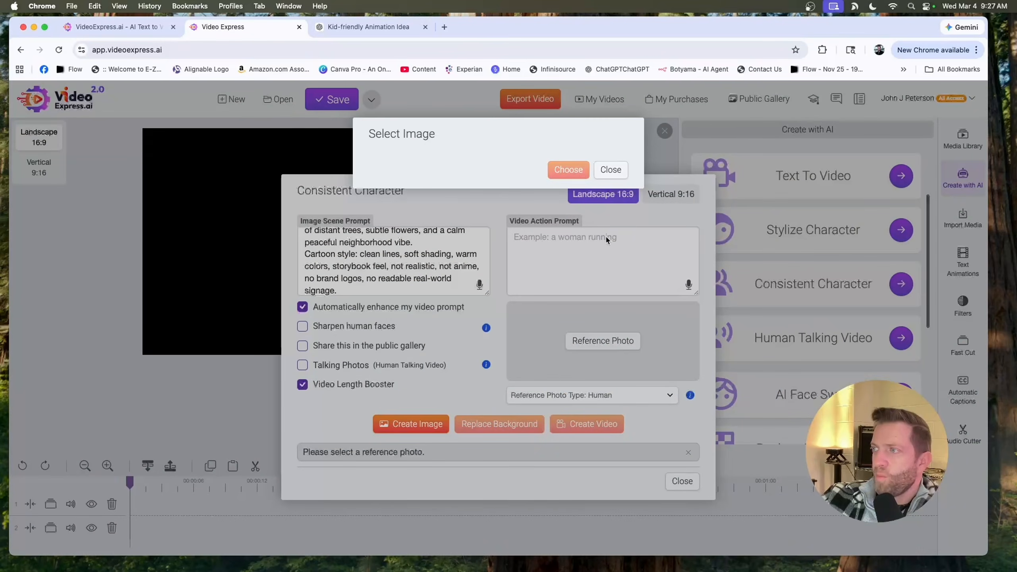
{"action": "left_click", "coordinate": [464, 254]}
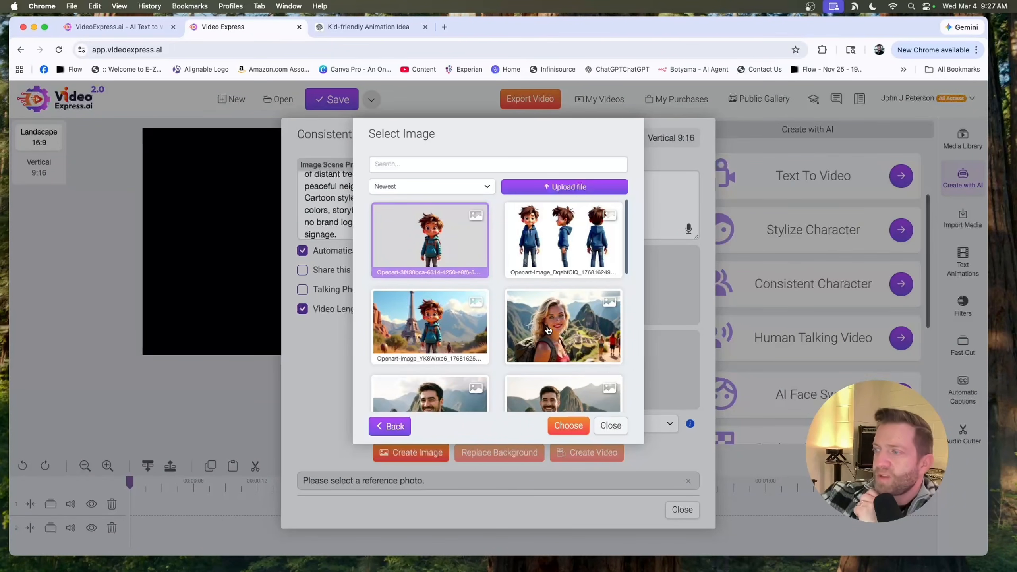
{"action": "left_click", "coordinate": [566, 426]}
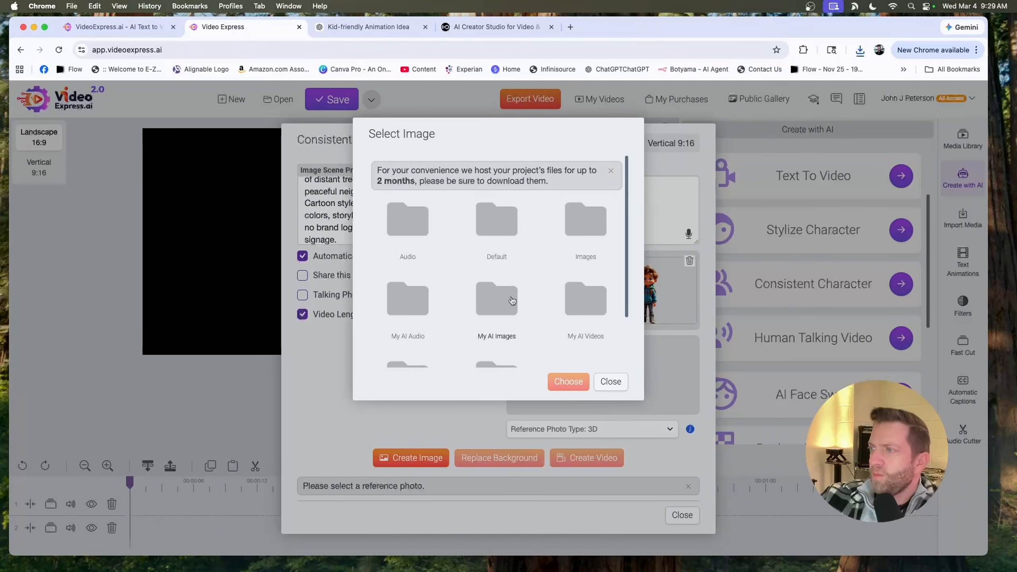
- Add the golden puppy image as the second reference photo and generate the consistent-character scene image
{"action": "scroll", "coordinate": [497, 260], "scroll_direction": "down", "scroll_amount": 3}
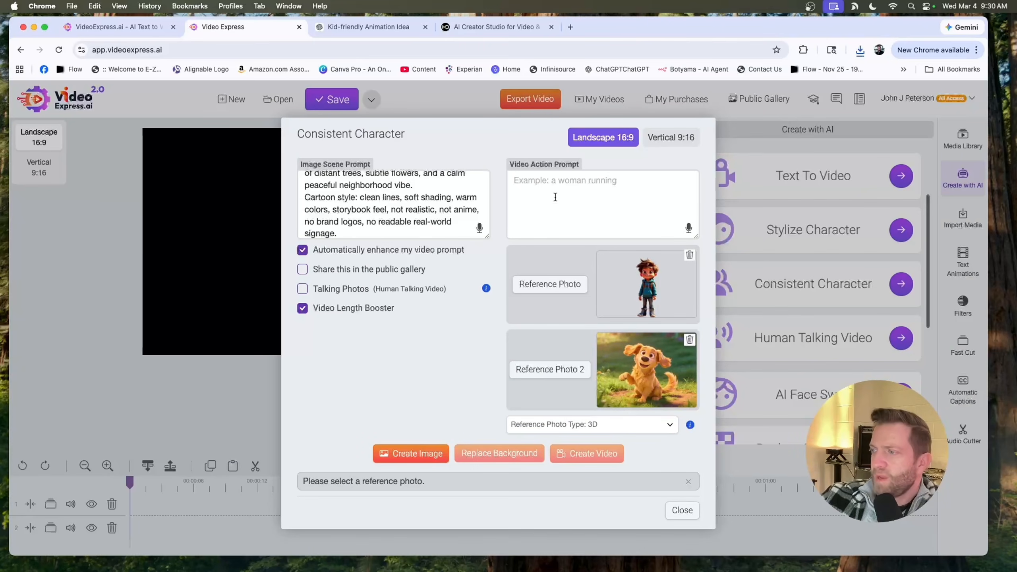
{"action": "left_click", "coordinate": [420, 462]}
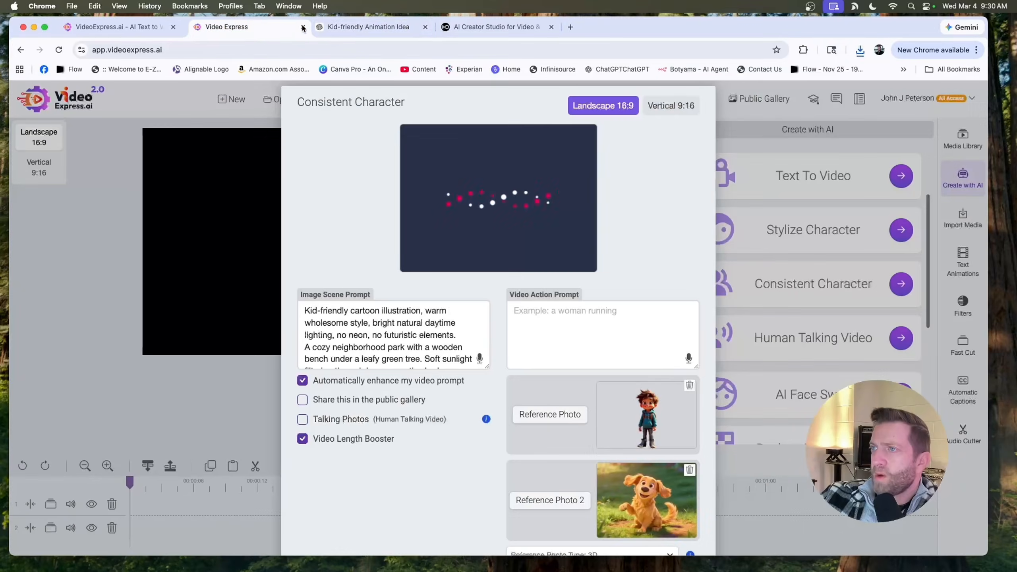
- Select scene 2's image prompt text in the ChatGPT conversation and return to the video editor
{"action": "left_click", "coordinate": [368, 26]}
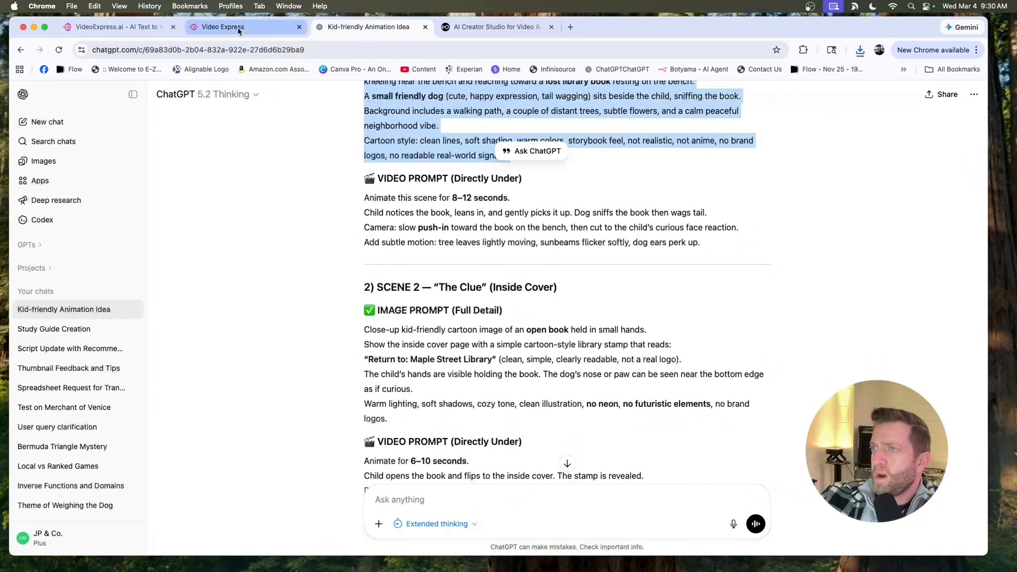
{"action": "scroll", "coordinate": [343, 281], "scroll_direction": "down", "scroll_amount": 2}
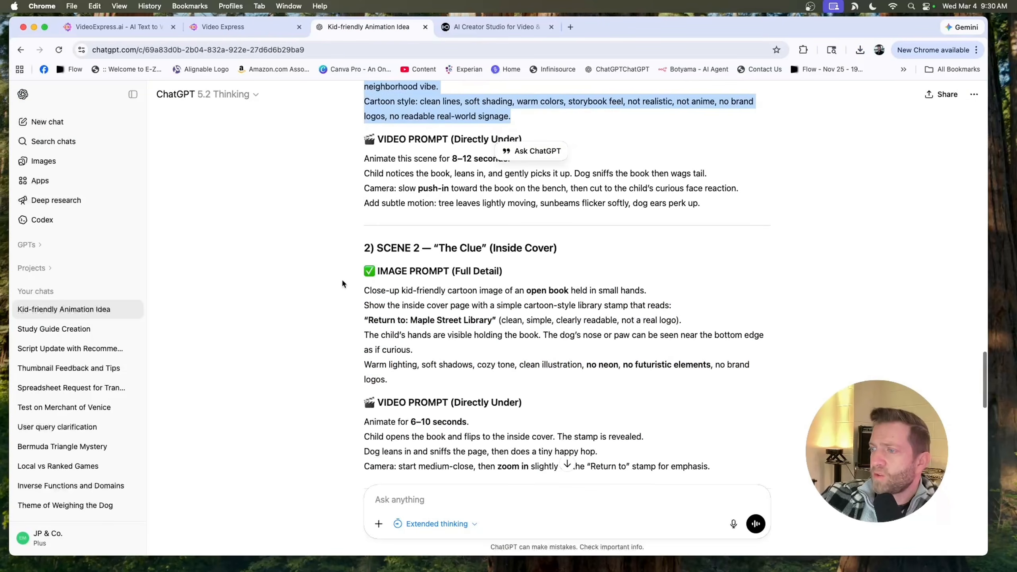
{"action": "left_click_drag", "start_coordinate": [343, 283], "coordinate": [469, 379]}
{"action": "left_click", "coordinate": [222, 27]}
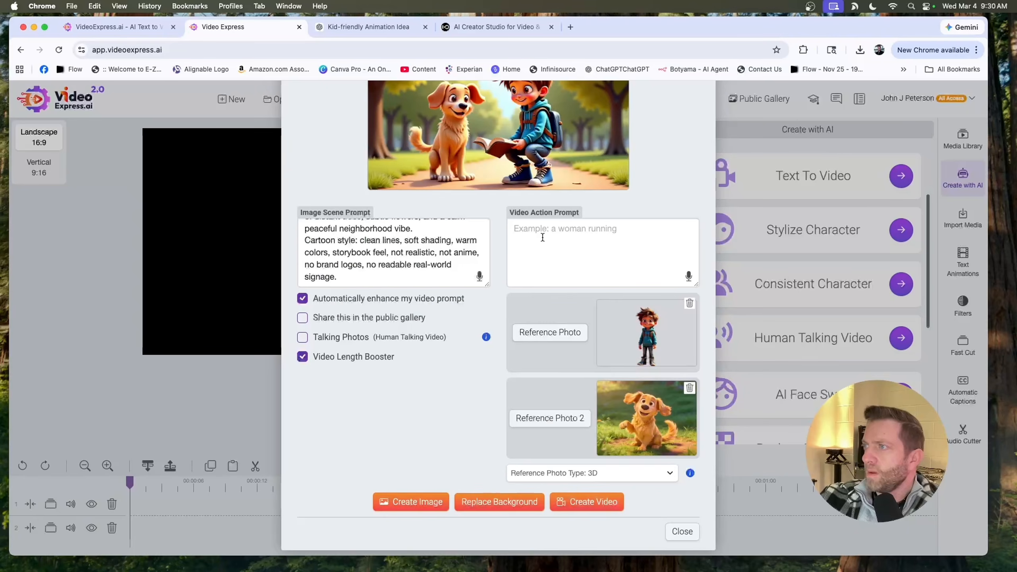
- Create a video from the generated boy-and-puppy scene image
{"action": "scroll", "coordinate": [543, 237], "scroll_direction": "up", "scroll_amount": 2}
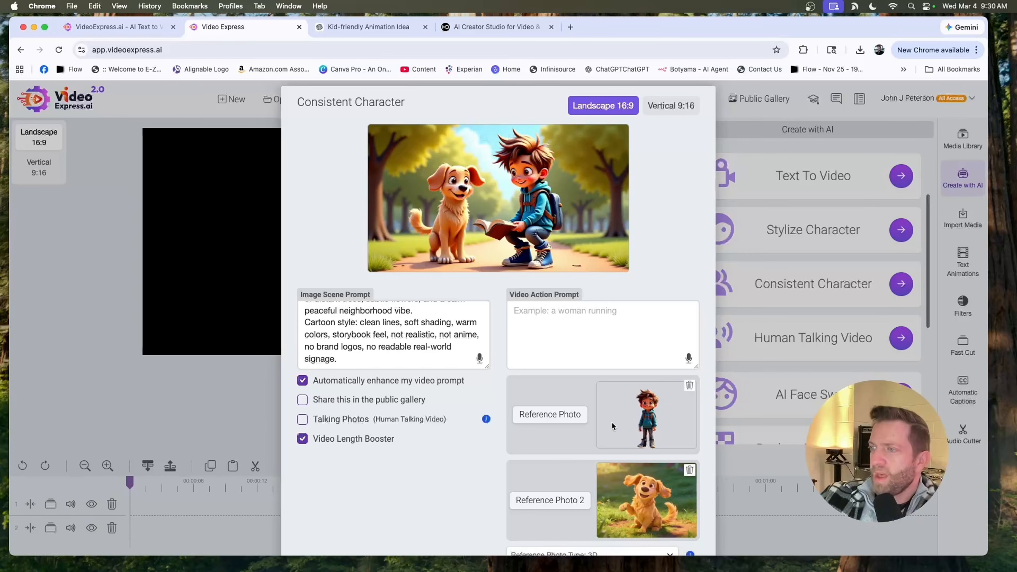
{"action": "scroll", "coordinate": [611, 441], "scroll_direction": "down", "scroll_amount": 2}
{"action": "left_click", "coordinate": [607, 502]}
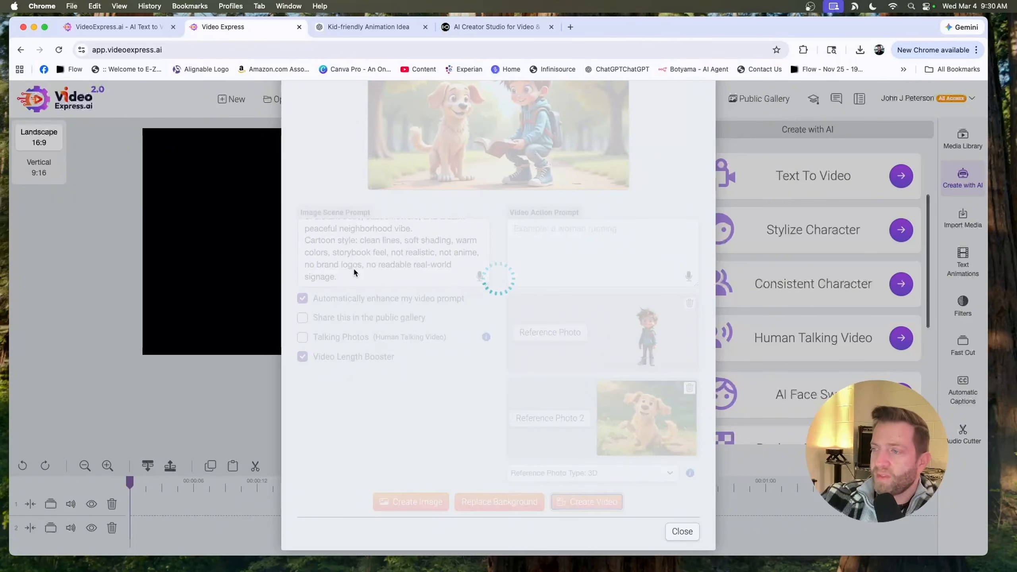
{"action": "left_click_drag", "start_coordinate": [356, 280], "coordinate": [307, 239]}
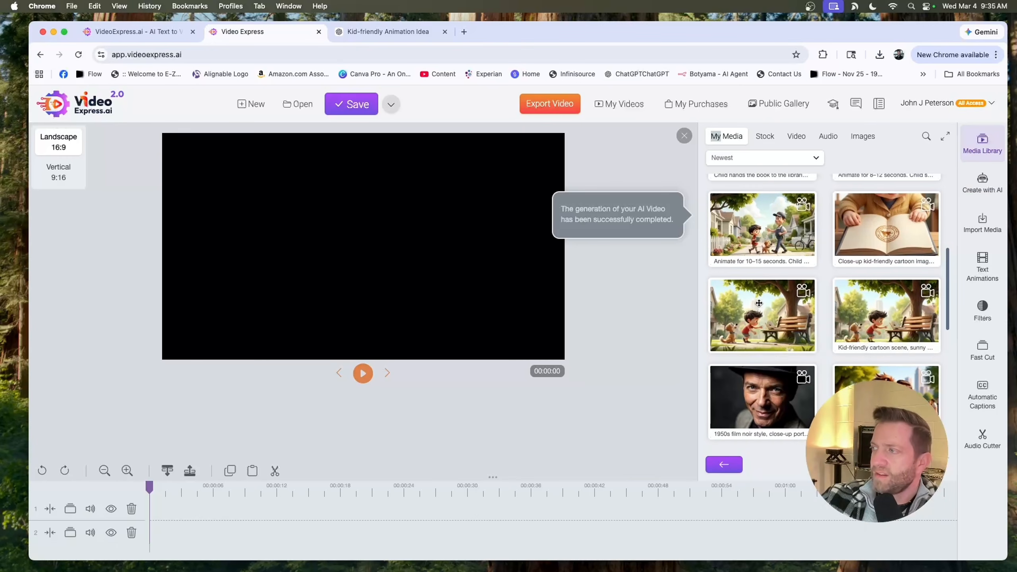
- Preview the bench clip and the open-book clip in the media library
{"action": "right_click", "coordinate": [759, 302]}
{"action": "left_click", "coordinate": [780, 310]}
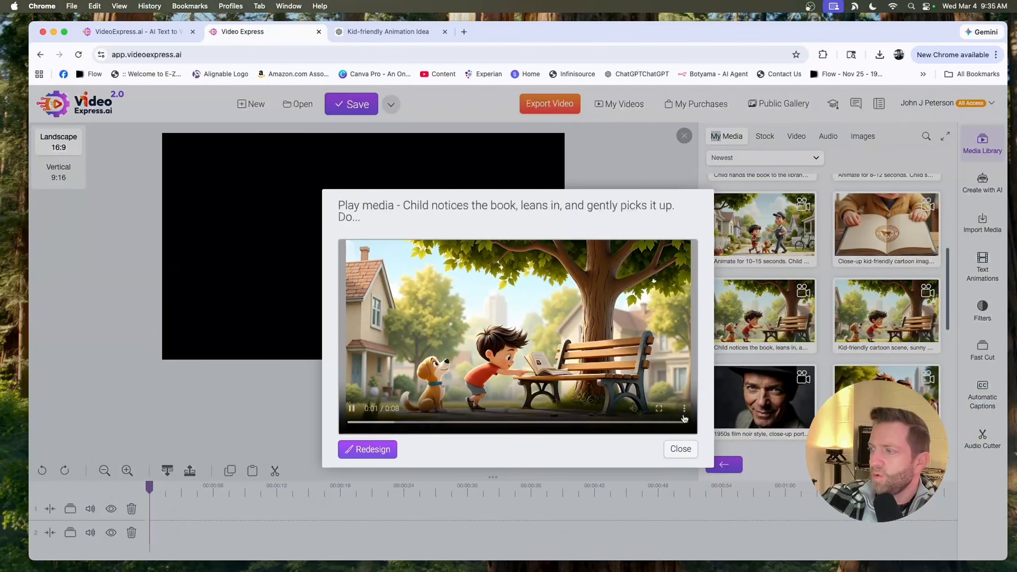
{"action": "left_click", "coordinate": [679, 448]}
{"action": "right_click", "coordinate": [867, 217]}
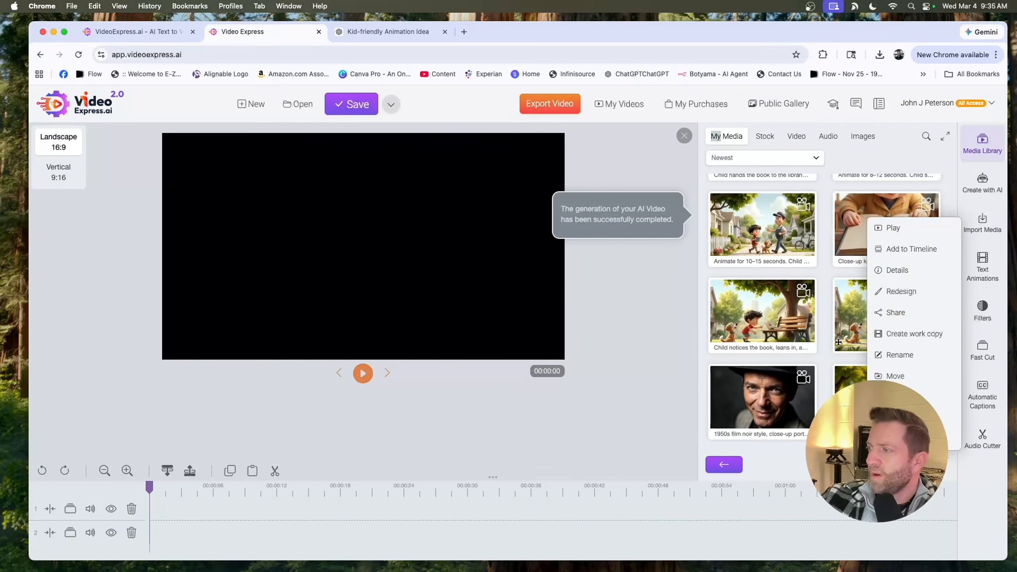
{"action": "left_click", "coordinate": [892, 227]}
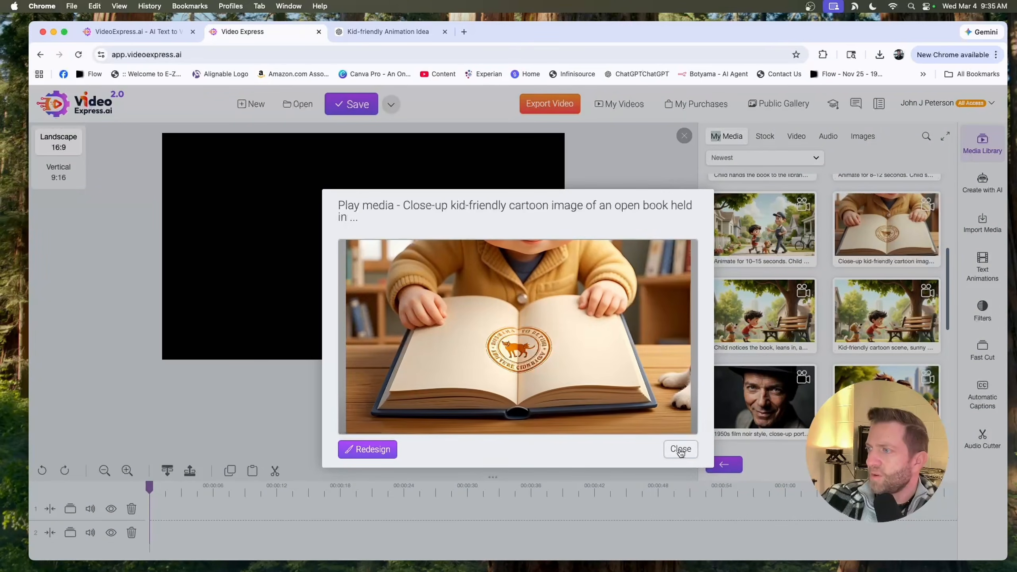
{"action": "left_click", "coordinate": [680, 448]}
- Preview the walking, street-crossing and librarian clips in the media library
{"action": "right_click", "coordinate": [758, 228]}
{"action": "left_click", "coordinate": [779, 238]}
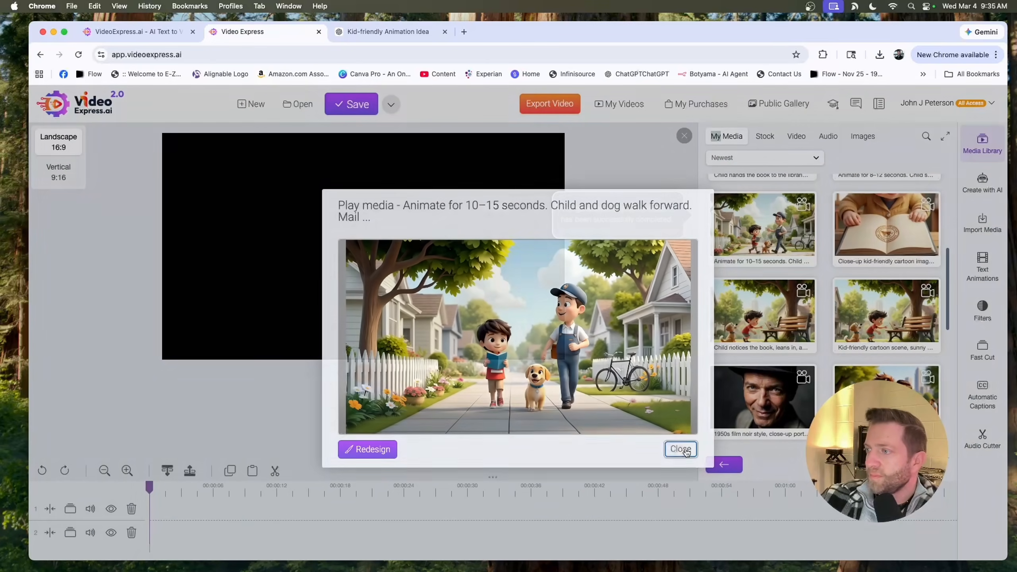
{"action": "left_click", "coordinate": [681, 449]}
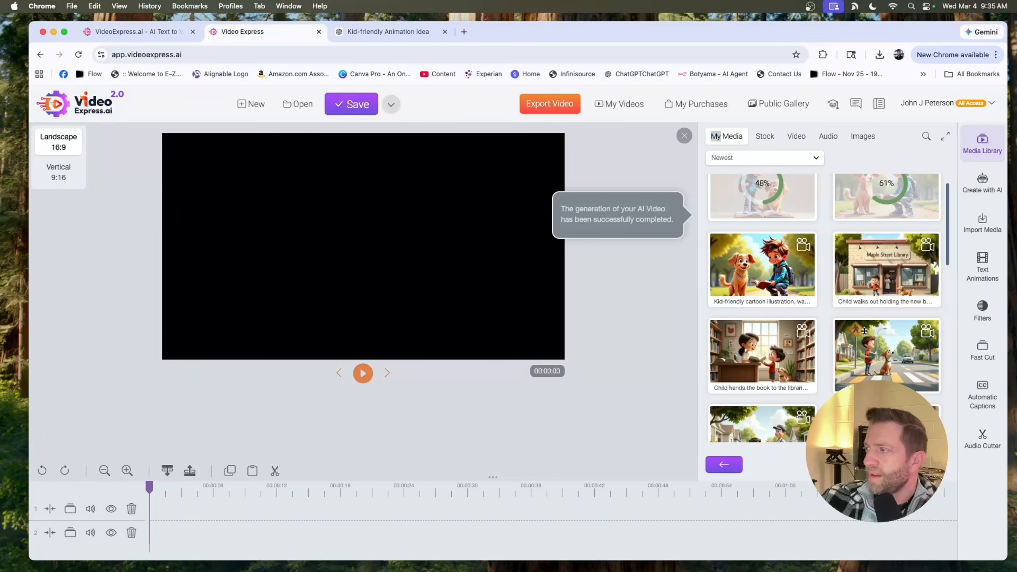
{"action": "right_click", "coordinate": [867, 325]}
{"action": "left_click", "coordinate": [876, 335]}
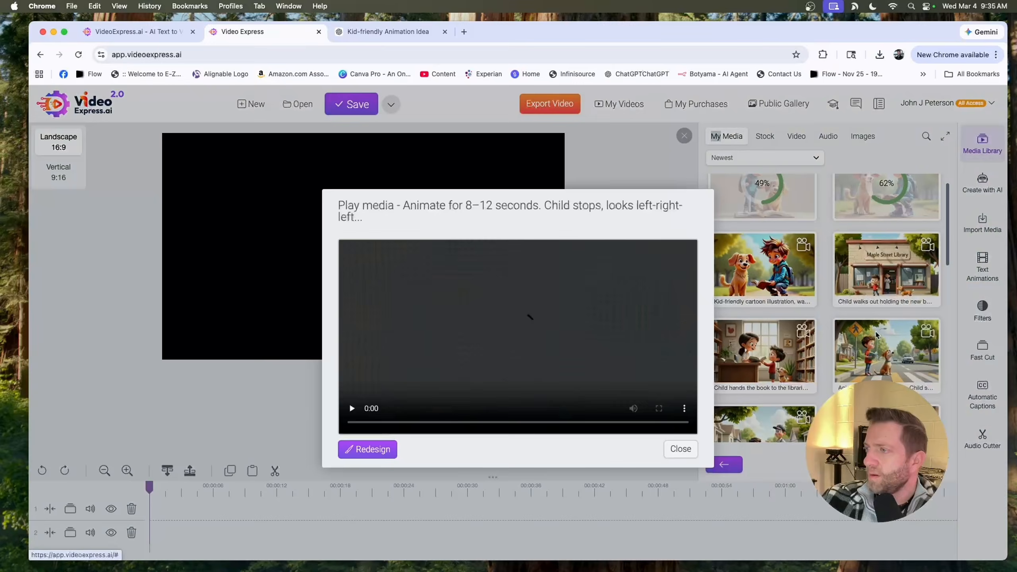
{"action": "left_click", "coordinate": [681, 449]}
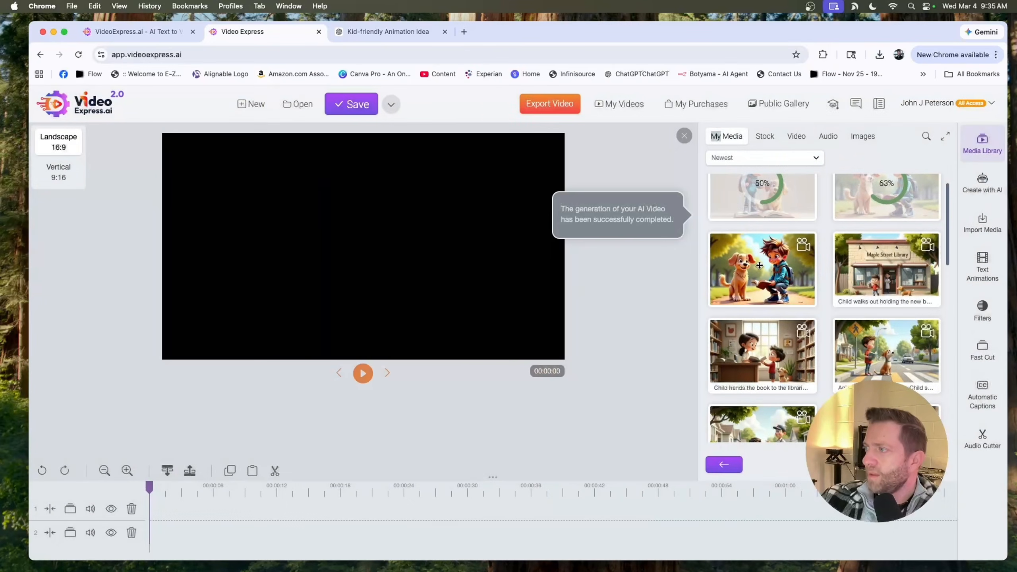
{"action": "right_click", "coordinate": [765, 344]}
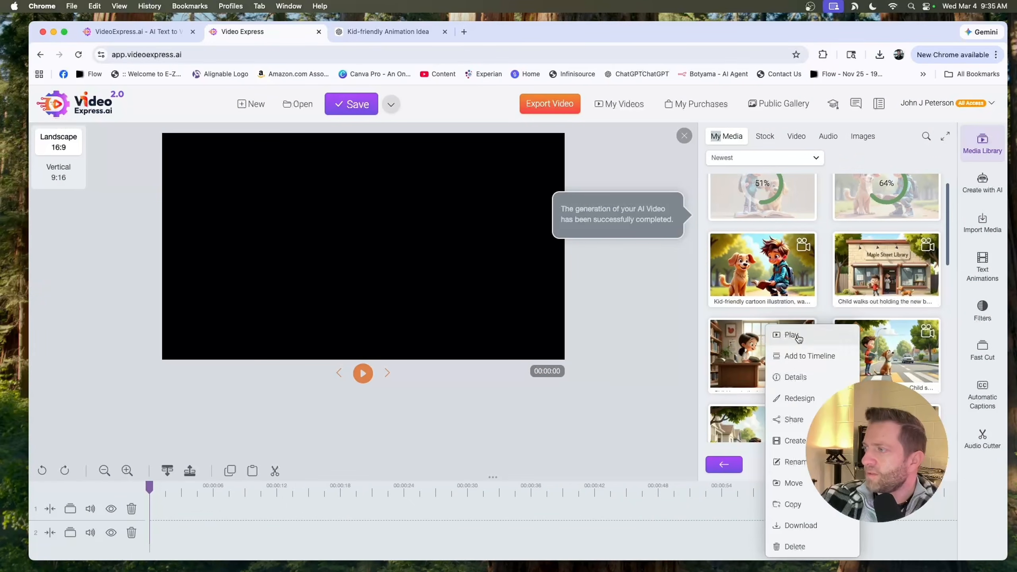
{"action": "left_click", "coordinate": [799, 339]}
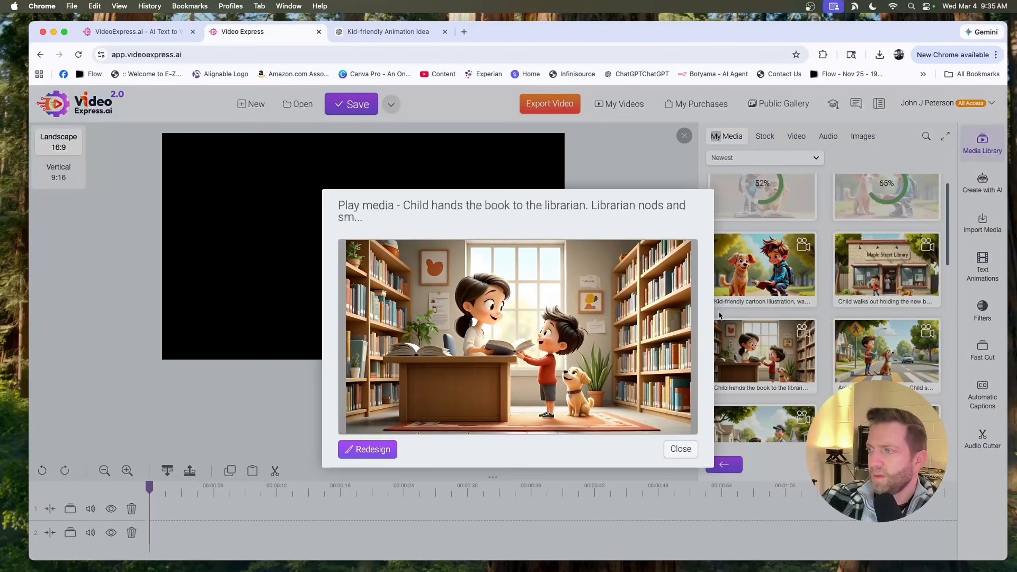
{"action": "left_click", "coordinate": [680, 449]}
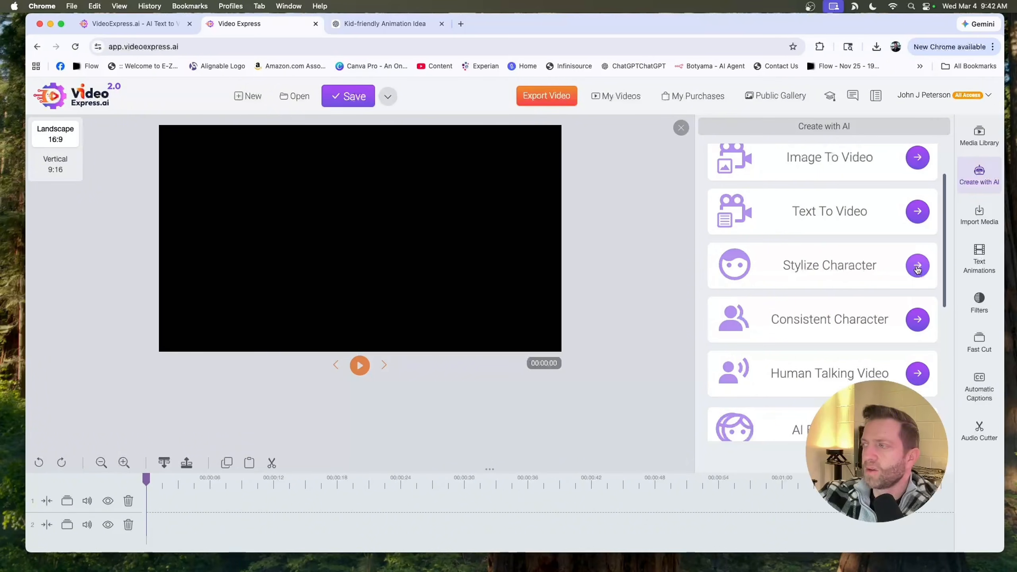
{"action": "left_click", "coordinate": [919, 271]}
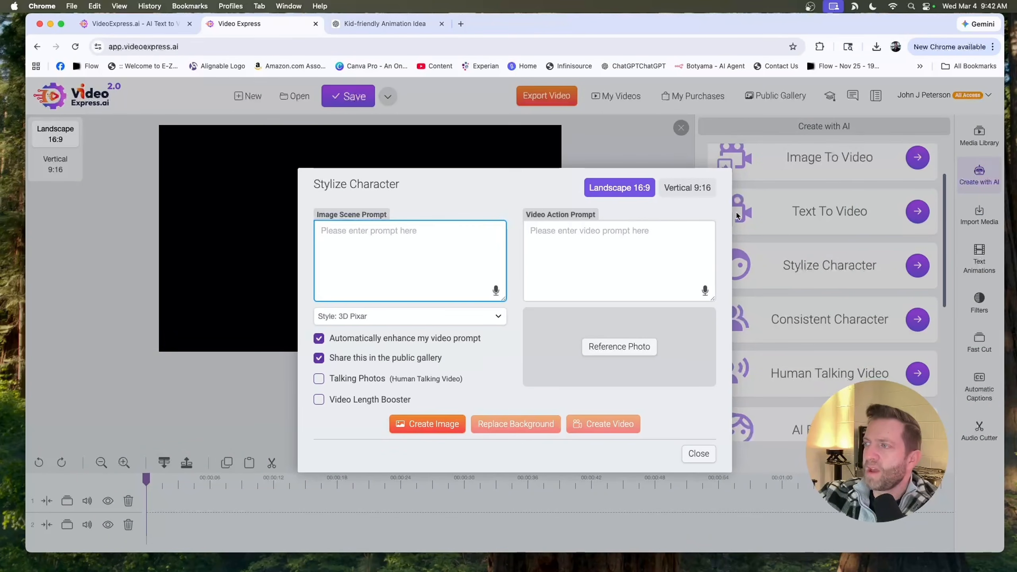
{"action": "left_click", "coordinate": [699, 453]}
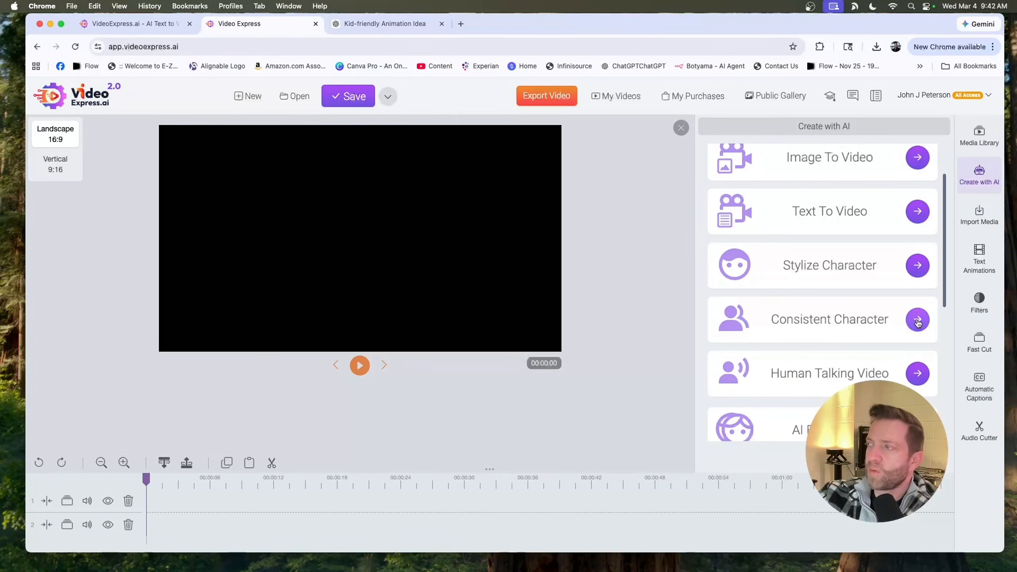
{"action": "scroll", "coordinate": [913, 323], "scroll_direction": "down", "scroll_amount": 3}
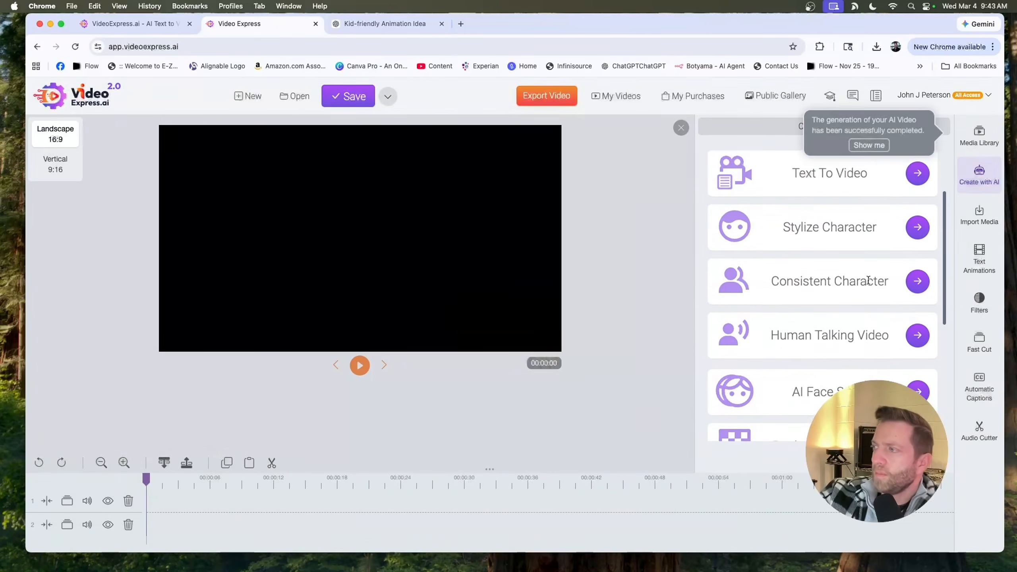
{"action": "scroll", "coordinate": [905, 279], "scroll_direction": "up", "scroll_amount": 2}
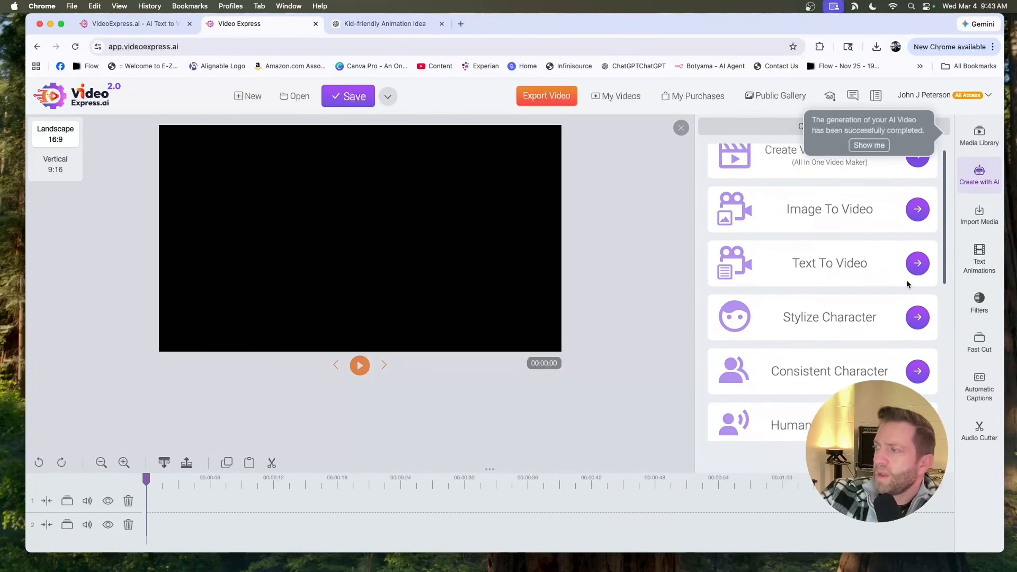
{"action": "scroll", "coordinate": [906, 279], "scroll_direction": "down", "scroll_amount": 2}
{"action": "scroll", "coordinate": [907, 280], "scroll_direction": "up", "scroll_amount": 1}
- Try to use the blonde woman hiker image from the Images folder in the Human Talking Video tool
{"action": "left_click", "coordinate": [918, 368]}
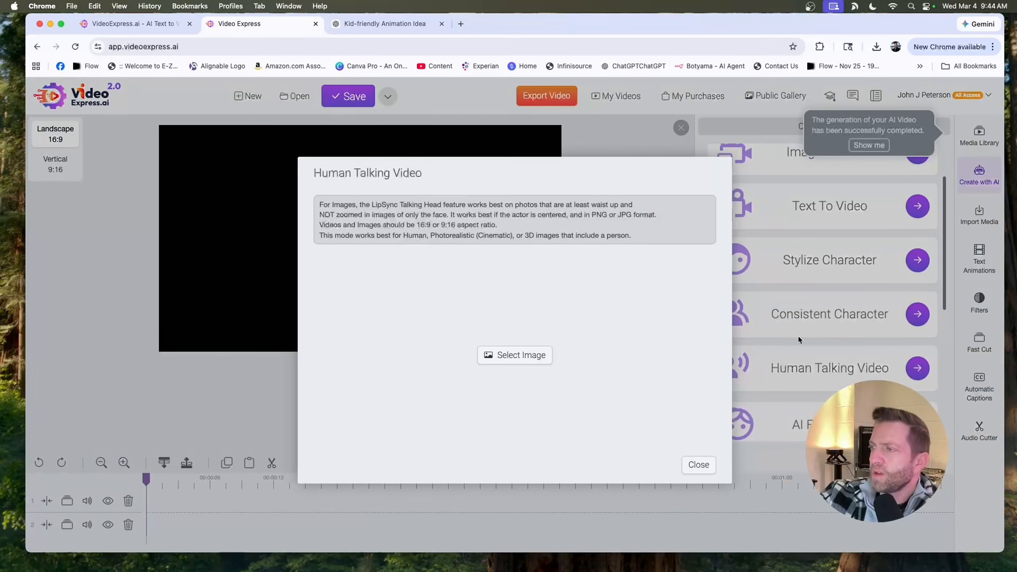
{"action": "left_click", "coordinate": [522, 355]}
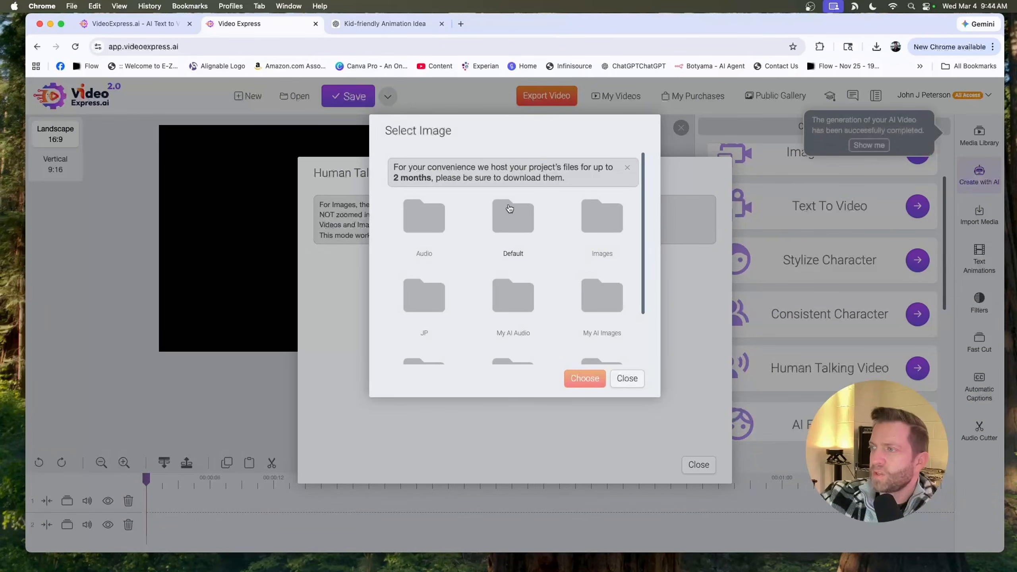
{"action": "left_click", "coordinate": [597, 216]}
{"action": "scroll", "coordinate": [480, 280], "scroll_direction": "down", "scroll_amount": 4}
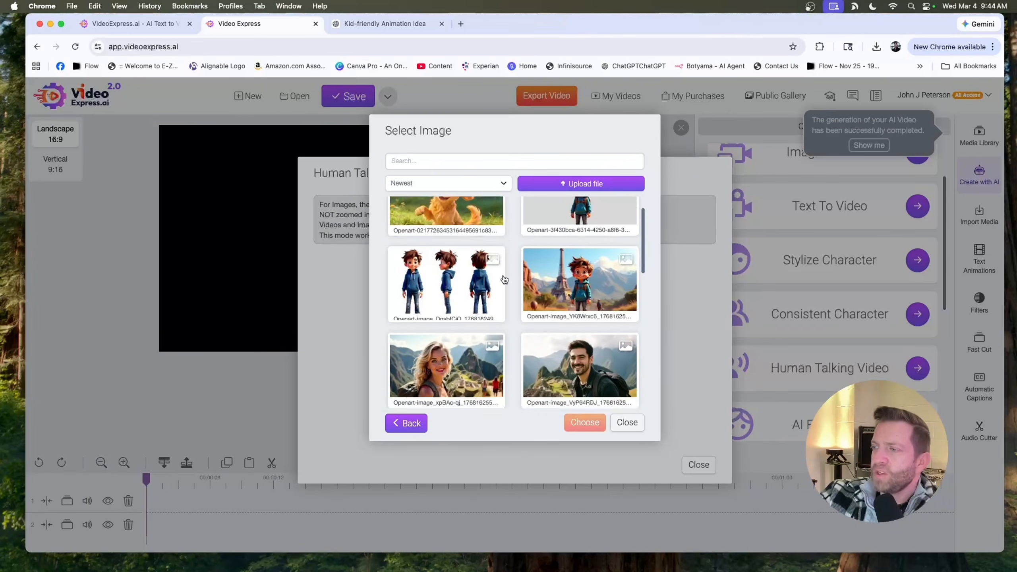
{"action": "left_click", "coordinate": [447, 266]}
{"action": "right_click", "coordinate": [447, 266]}
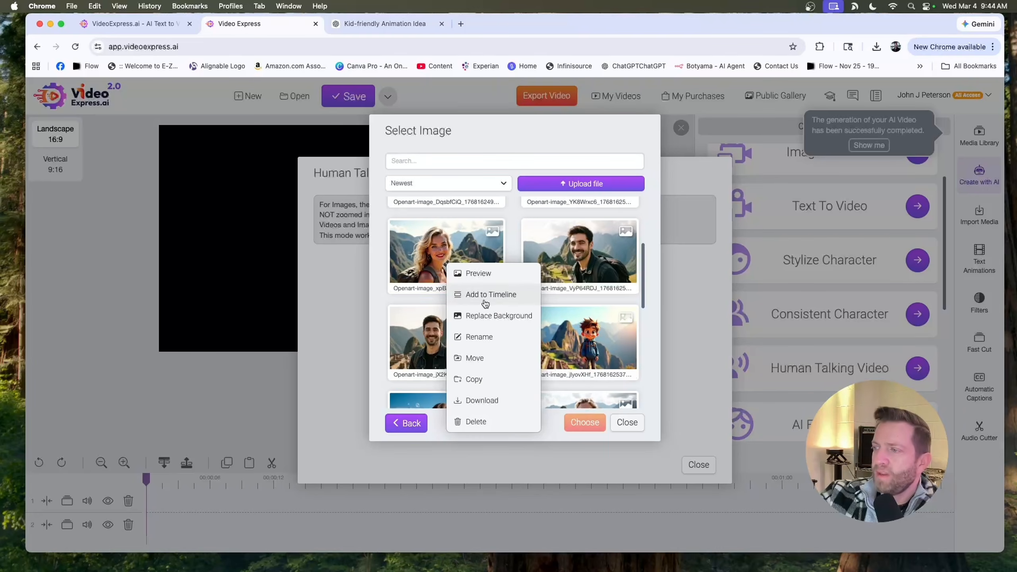
{"action": "left_click", "coordinate": [433, 281]}
{"action": "left_click", "coordinate": [585, 422]}
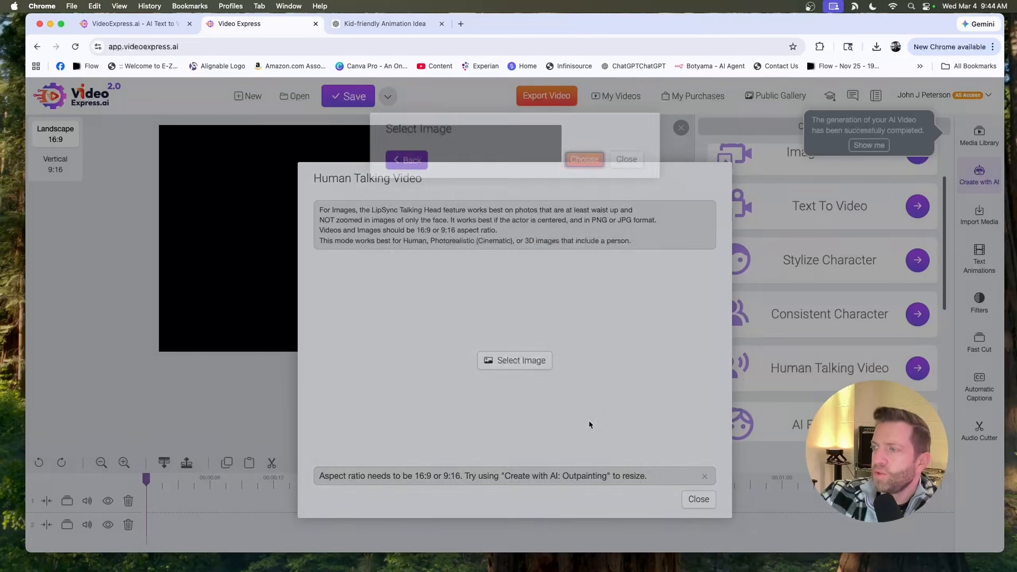
{"action": "left_click_drag", "start_coordinate": [349, 212], "coordinate": [538, 237]}
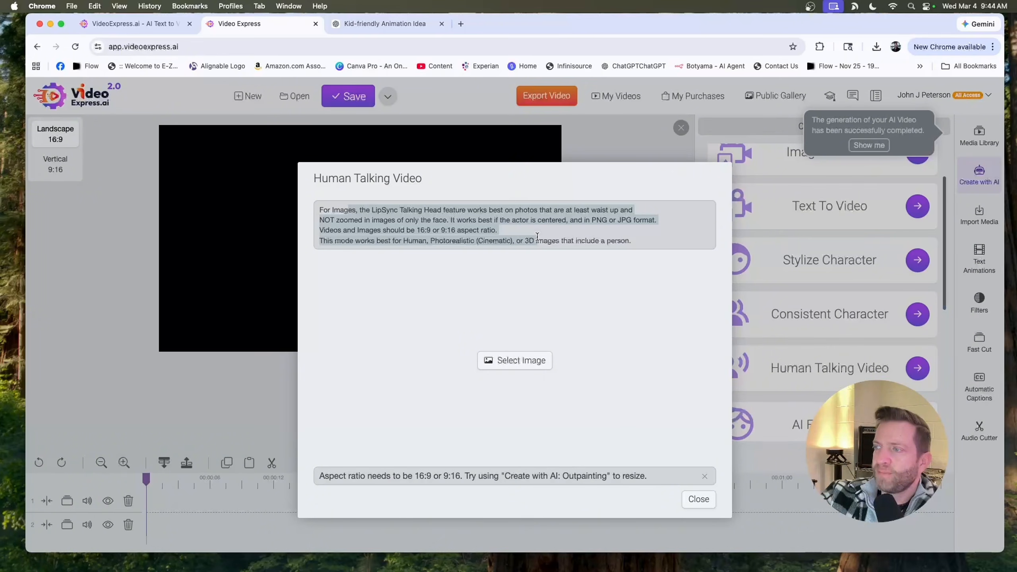
{"action": "left_click", "coordinate": [704, 506]}
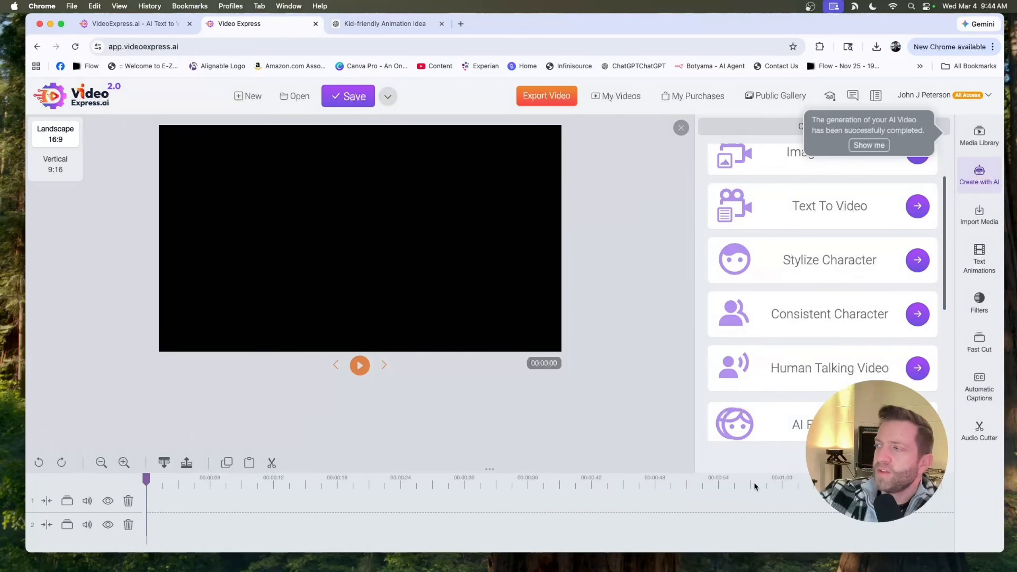
- Outpaint the blonde woman hiker image to Landscape 16:9 and save it to the media library
{"action": "scroll", "coordinate": [863, 241], "scroll_direction": "down", "scroll_amount": 5}
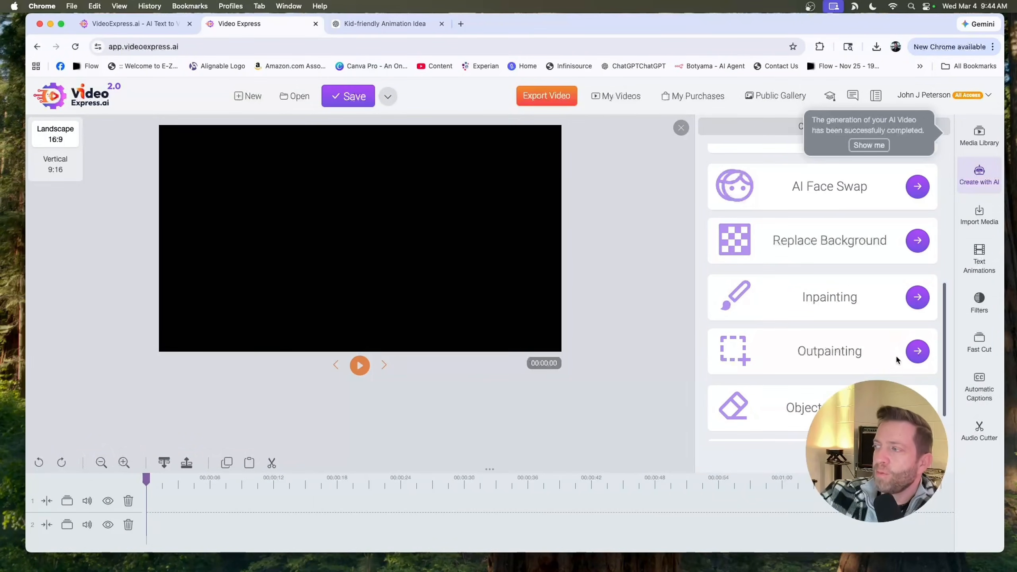
{"action": "left_click", "coordinate": [918, 354]}
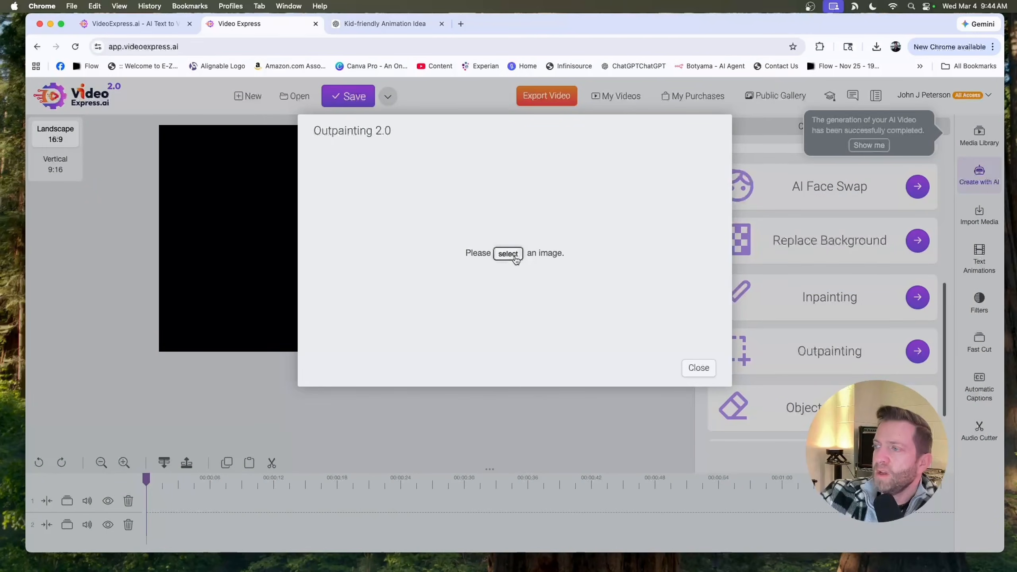
{"action": "left_click", "coordinate": [508, 254]}
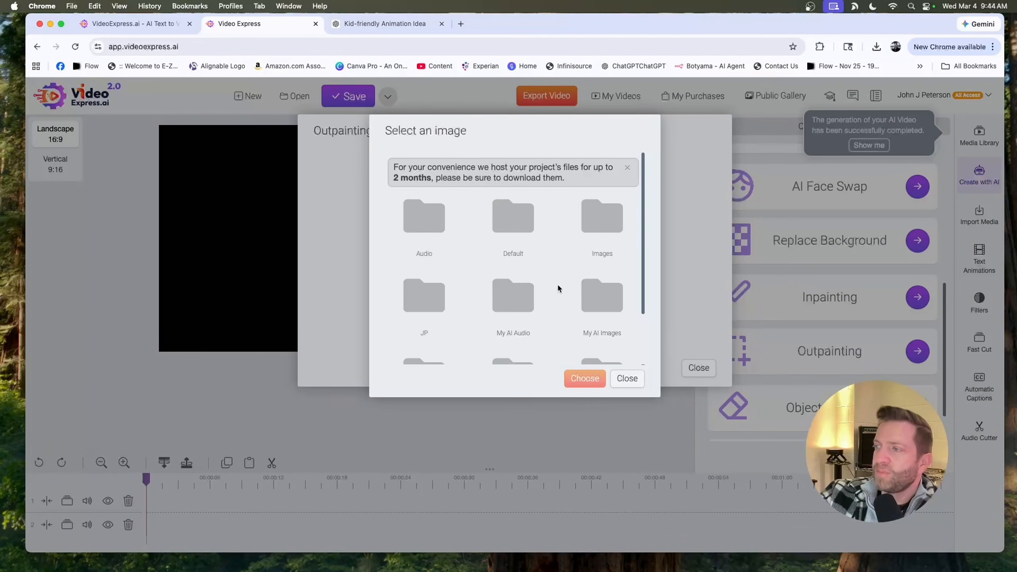
{"action": "left_click", "coordinate": [599, 235]}
{"action": "scroll", "coordinate": [470, 289], "scroll_direction": "down", "scroll_amount": 3}
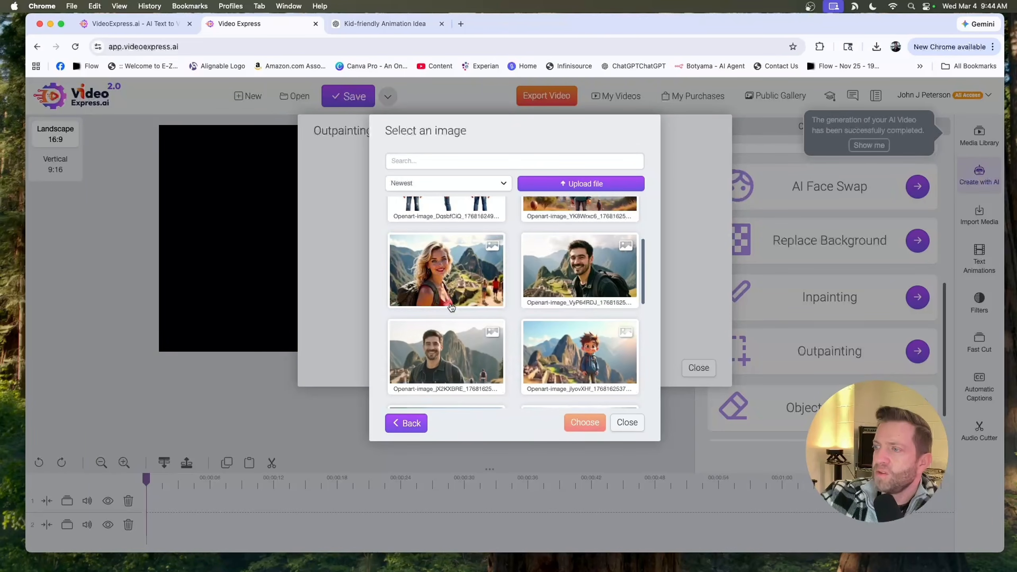
{"action": "left_click", "coordinate": [471, 308]}
{"action": "left_click", "coordinate": [583, 421]}
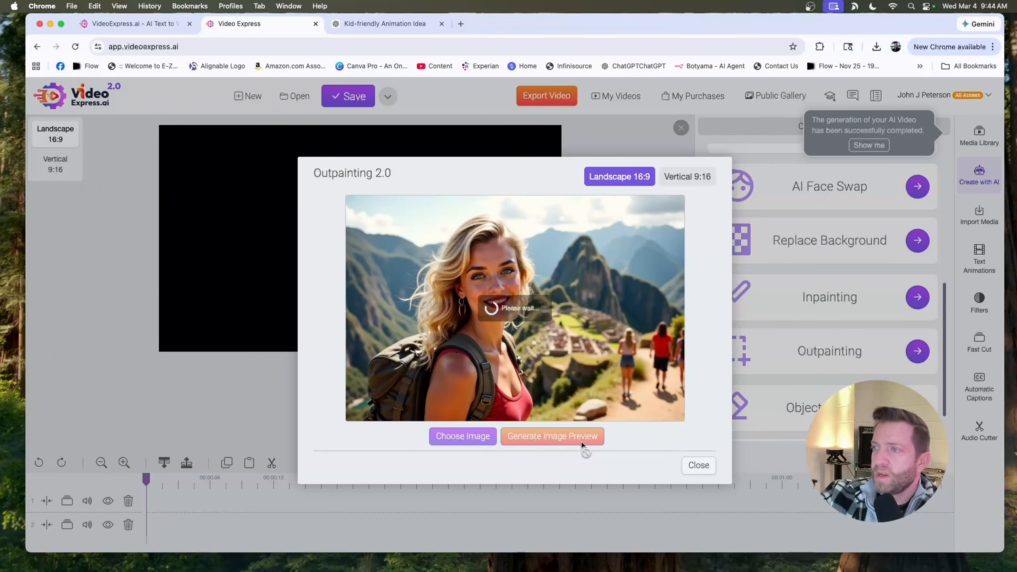
{"action": "left_click", "coordinate": [614, 448]}
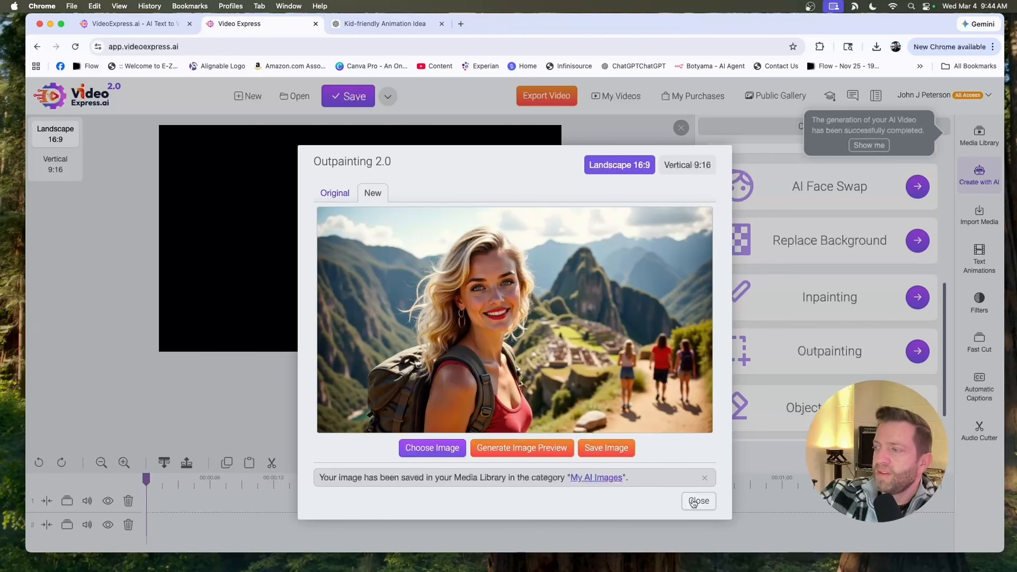
{"action": "left_click", "coordinate": [698, 501]}
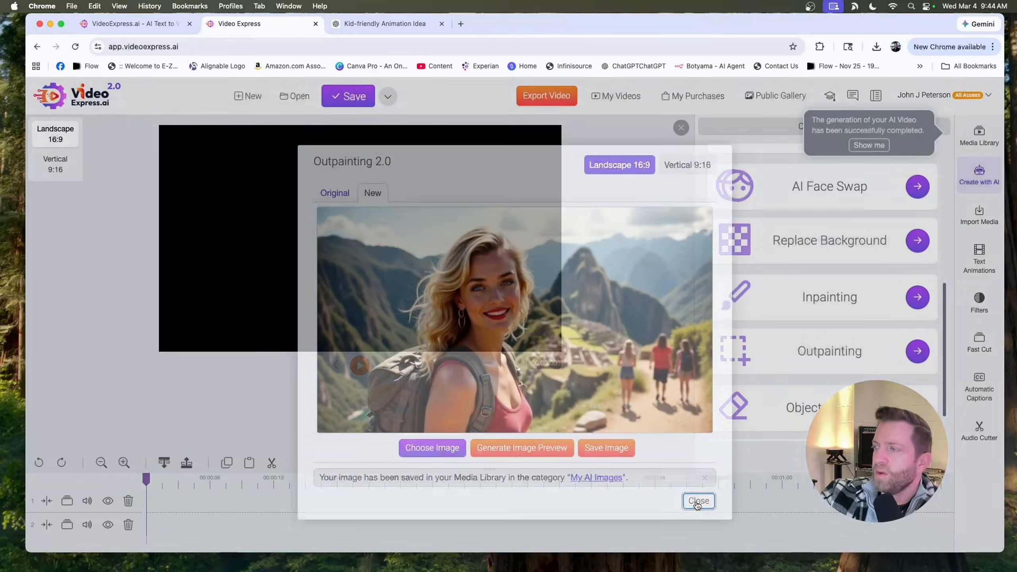
{"action": "scroll", "coordinate": [853, 256], "scroll_direction": "up", "scroll_amount": 6}
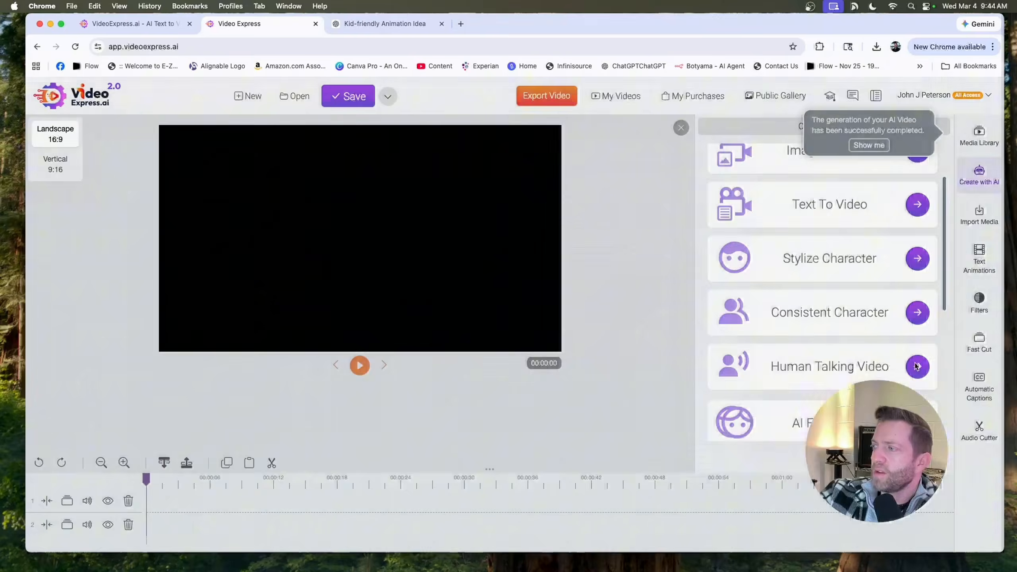
- Open the Human Talking Video tool and select the outpainted blonde woman hiker image
{"action": "left_click", "coordinate": [917, 366]}
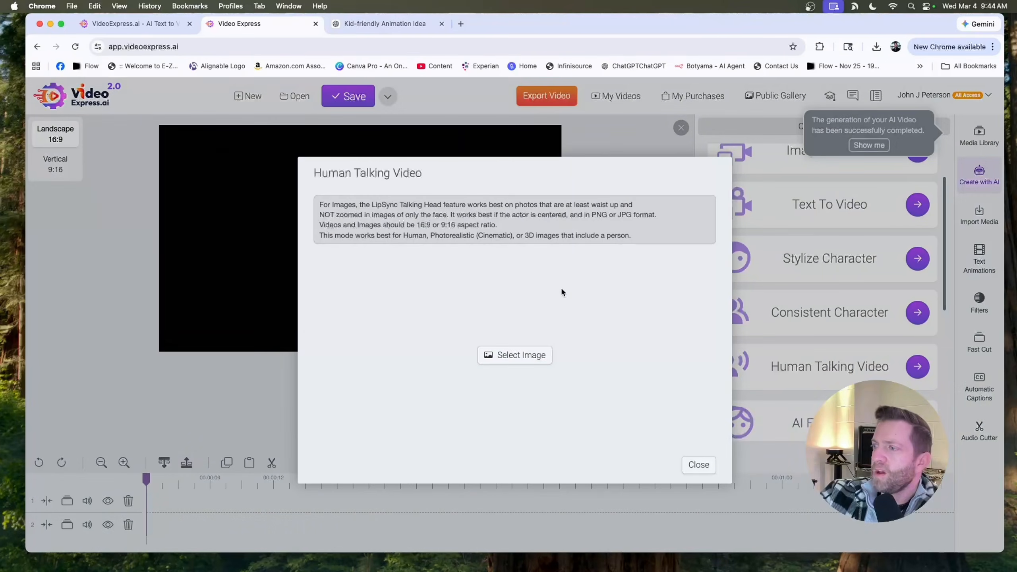
{"action": "left_click", "coordinate": [516, 354]}
{"action": "left_click", "coordinate": [600, 224]}
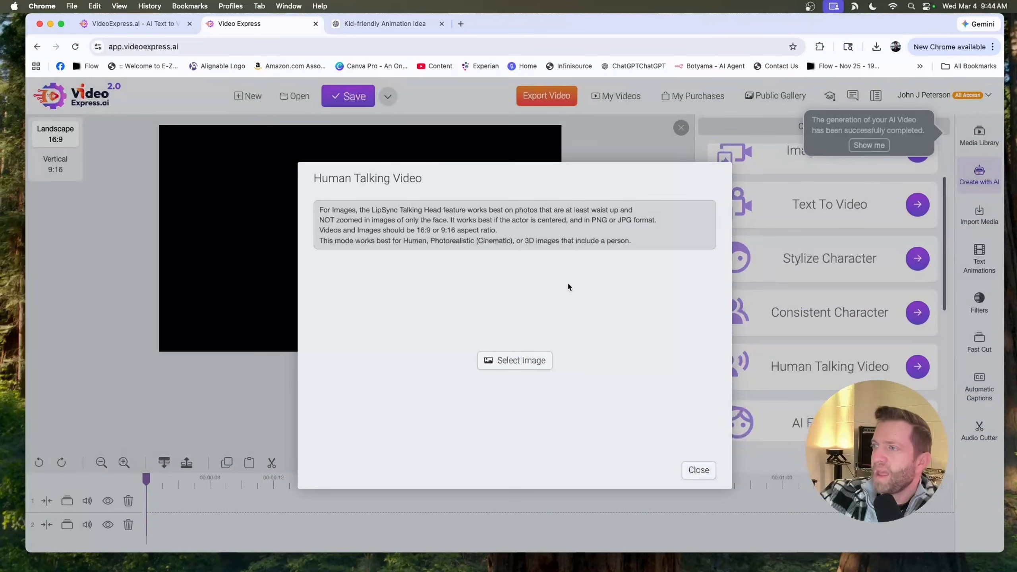
{"action": "left_click", "coordinate": [518, 355]}
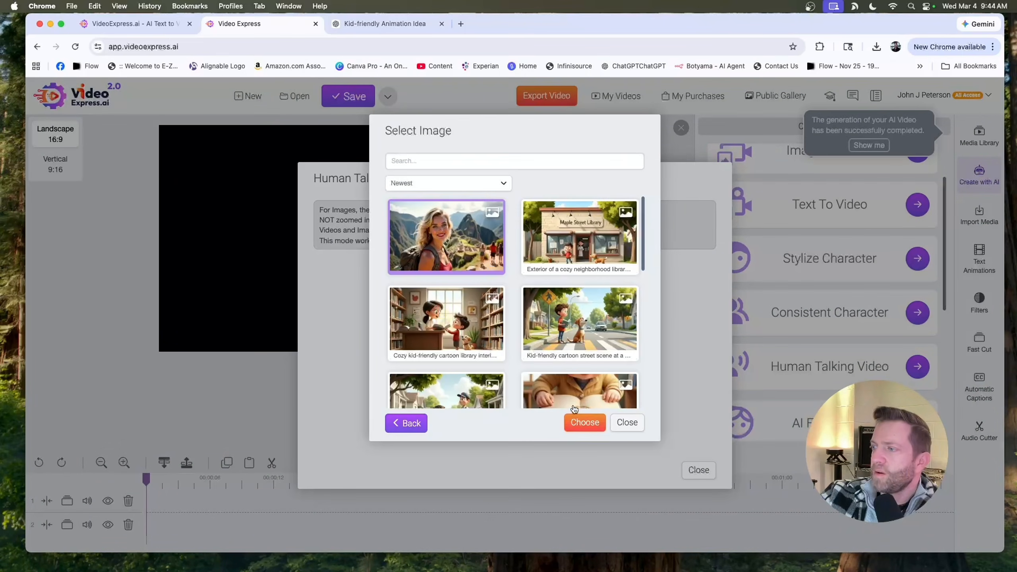
{"action": "left_click", "coordinate": [584, 421]}
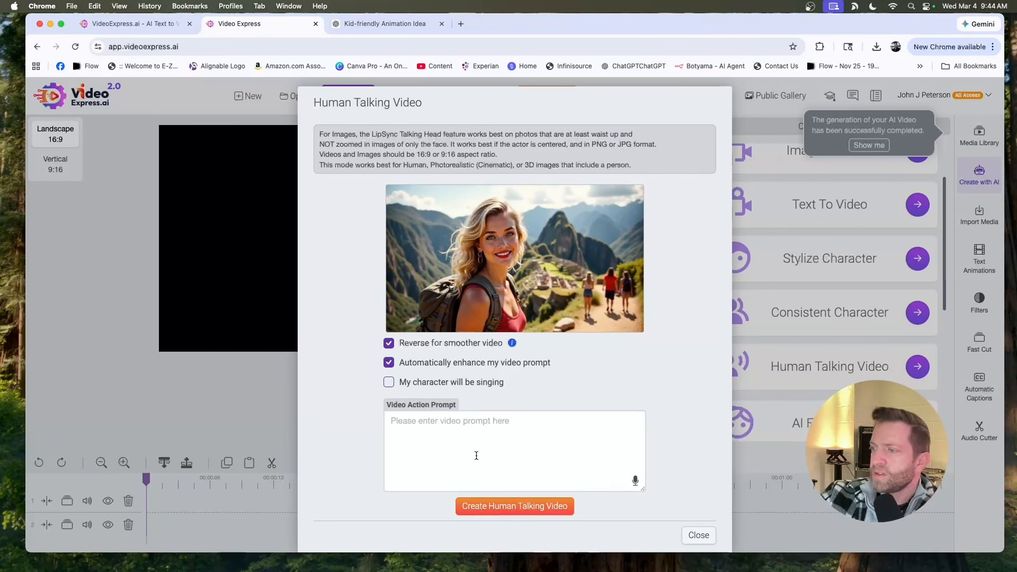
- Paste the lip-synced video action prompt and start creating the human talking video
{"action": "left_click", "coordinate": [470, 437]}
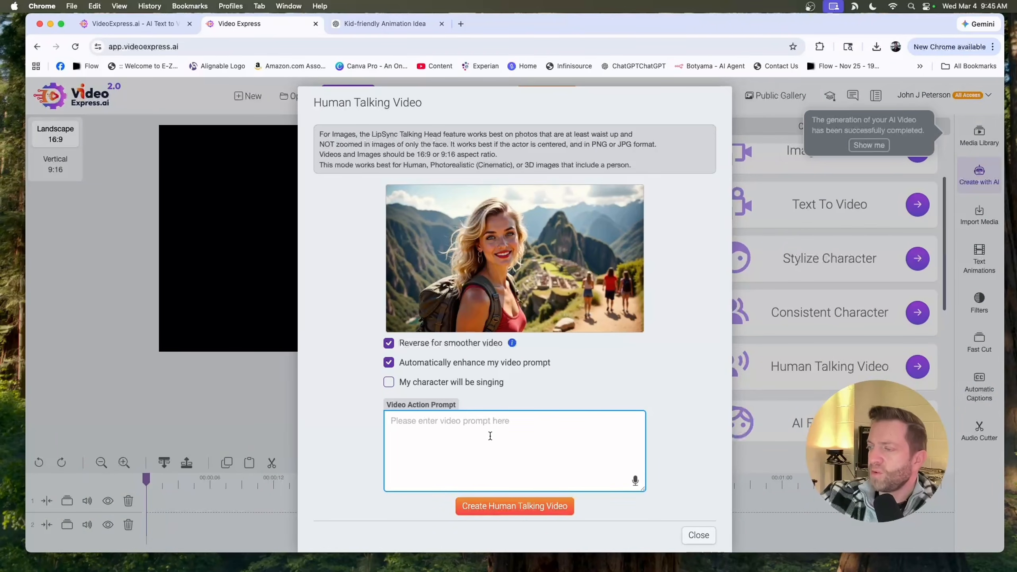
{"action": "key", "text": "super+v"}
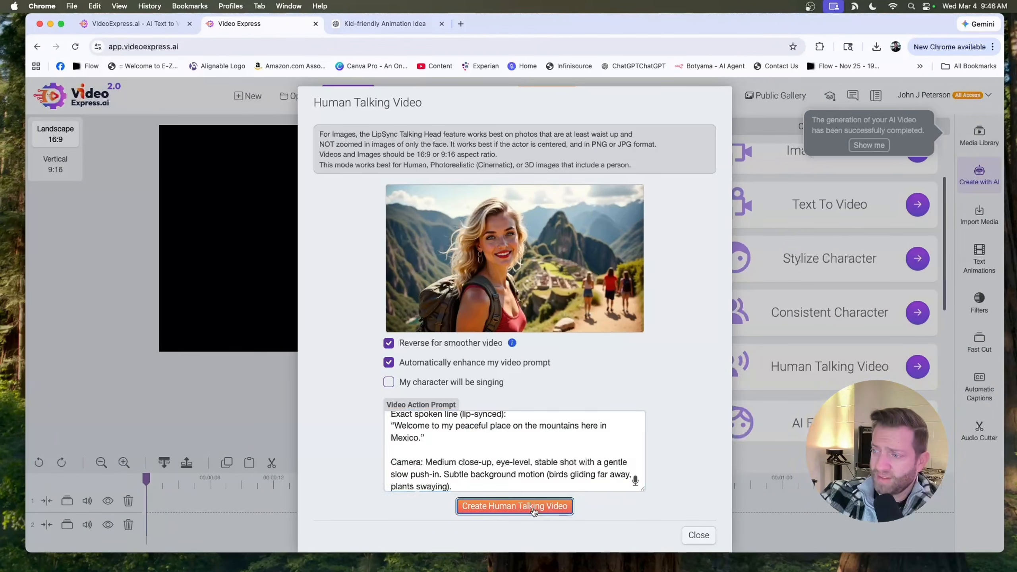
{"action": "left_click", "coordinate": [532, 508]}
- Paste "Welcome to my peaceful place on the mountains here in Mexico." as the speech text and preview the voice
{"action": "left_click", "coordinate": [472, 329]}
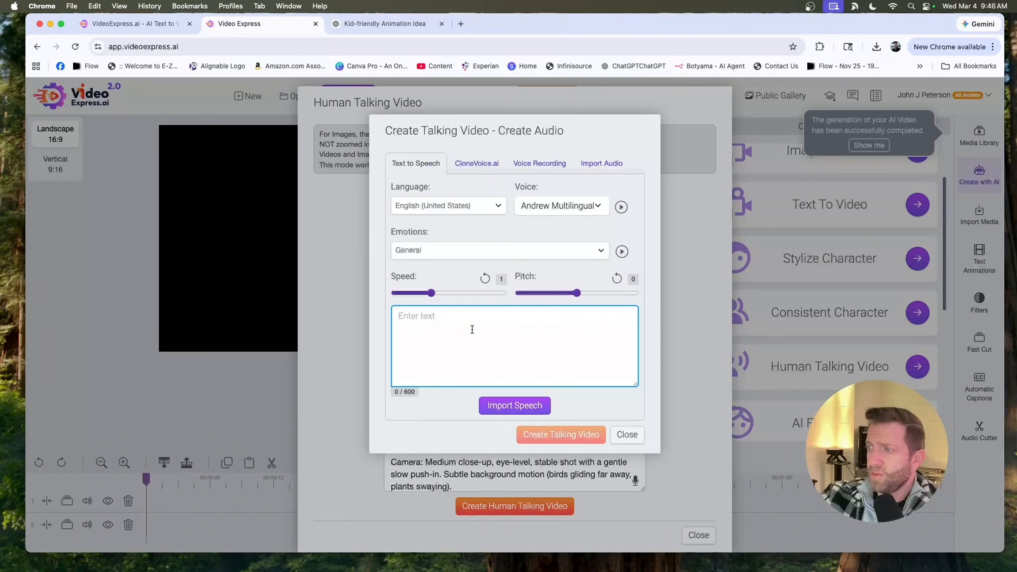
{"action": "type", "text": "Welcome to my peaceful place on the mountains here in Mexico.\""}
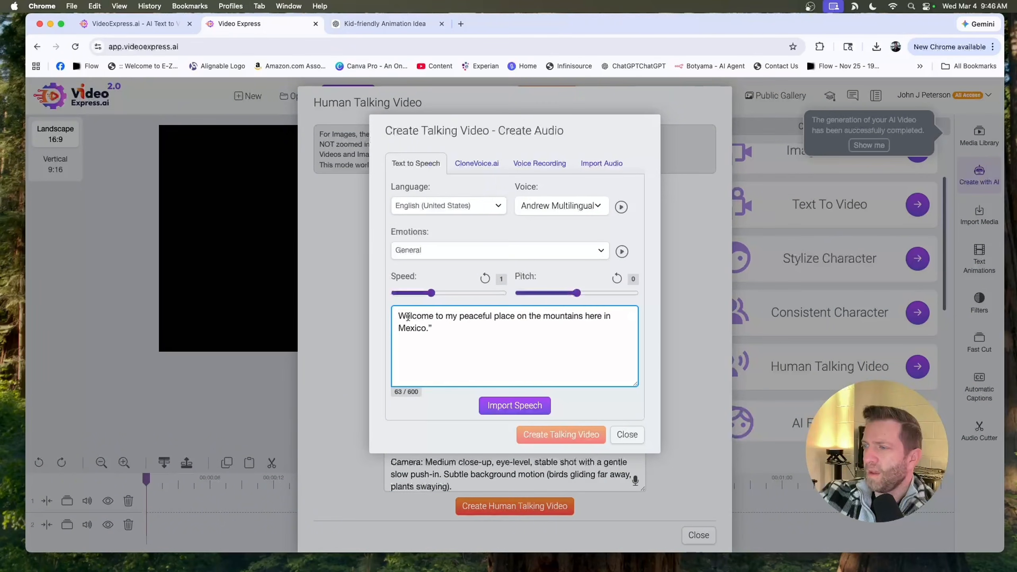
{"action": "left_click", "coordinate": [621, 207]}
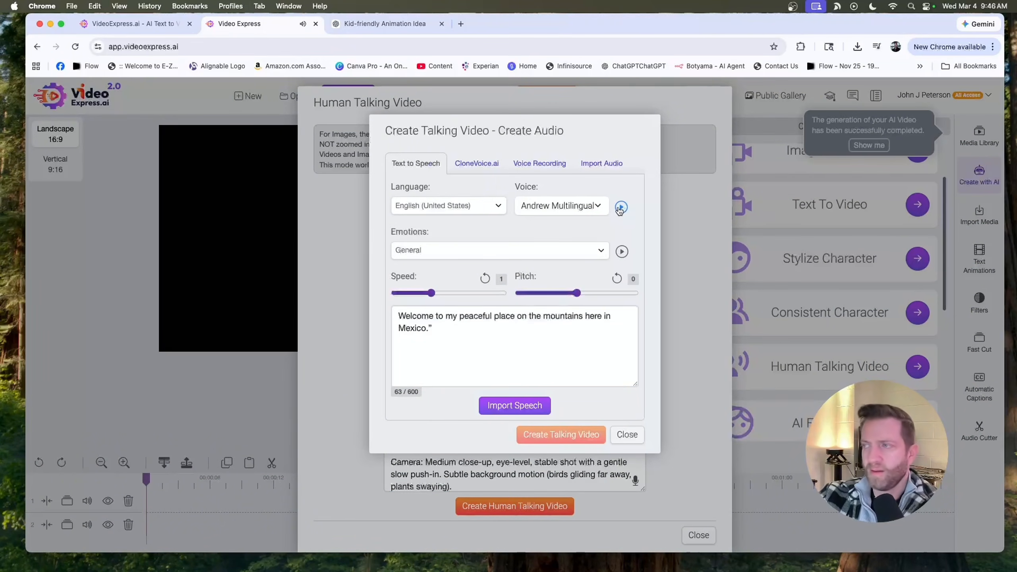
- Audition the Aria, Jenny and Kai voices, then choose the Sara voice and preview it
{"action": "left_click", "coordinate": [598, 205]}
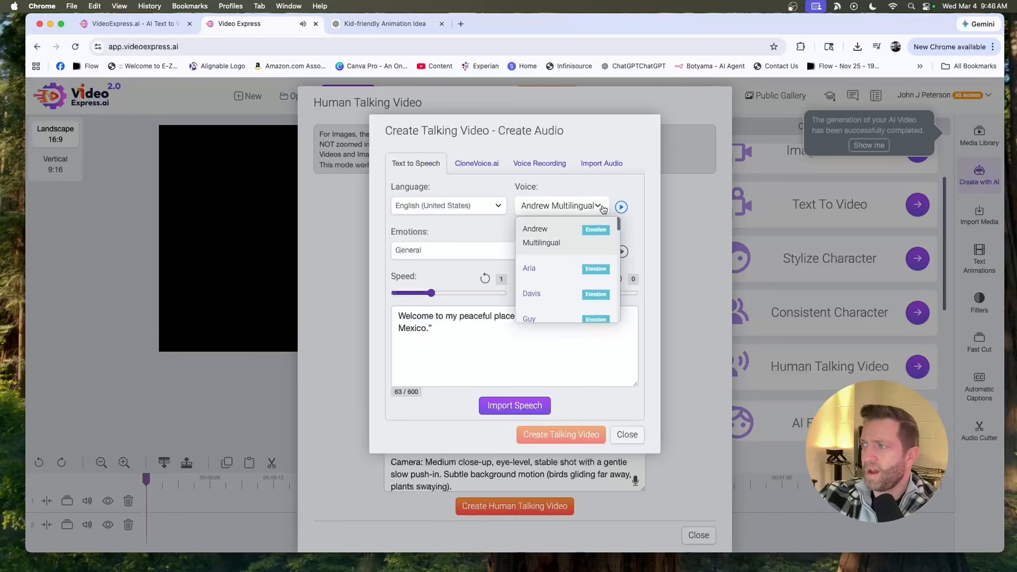
{"action": "left_click", "coordinate": [581, 272]}
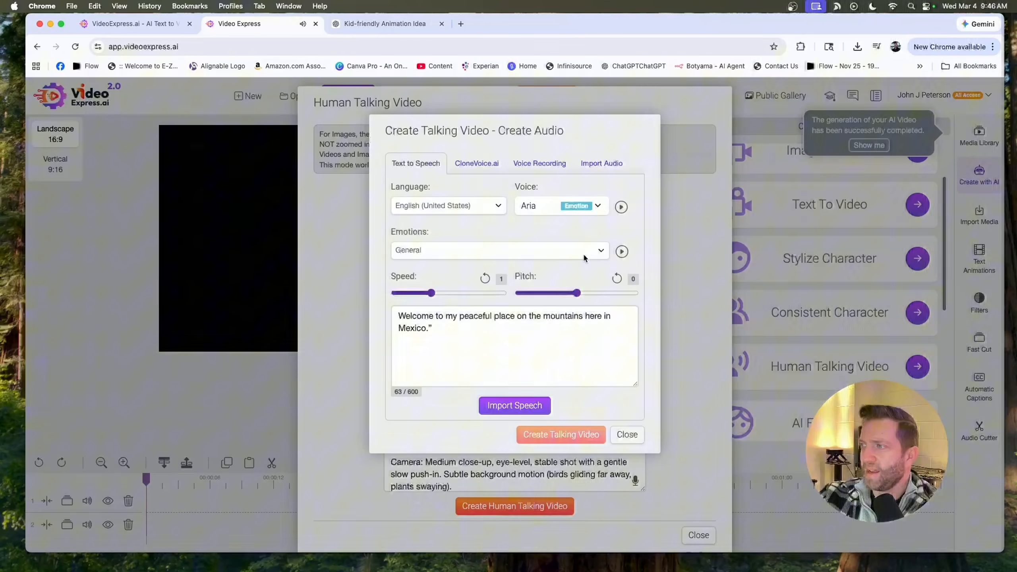
{"action": "left_click", "coordinate": [598, 206]}
{"action": "scroll", "coordinate": [537, 291], "scroll_direction": "down", "scroll_amount": 5}
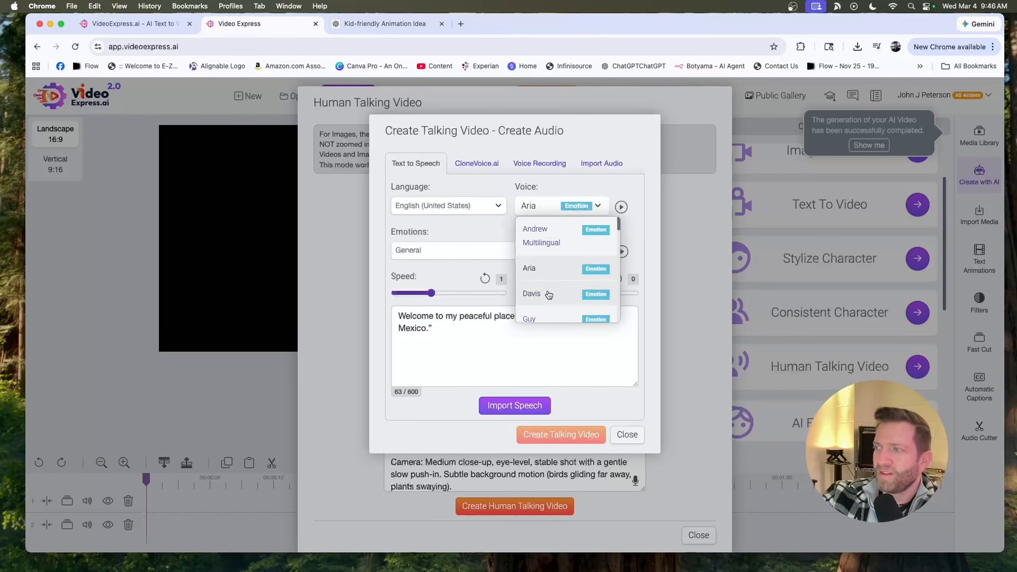
{"action": "left_click", "coordinate": [542, 287]}
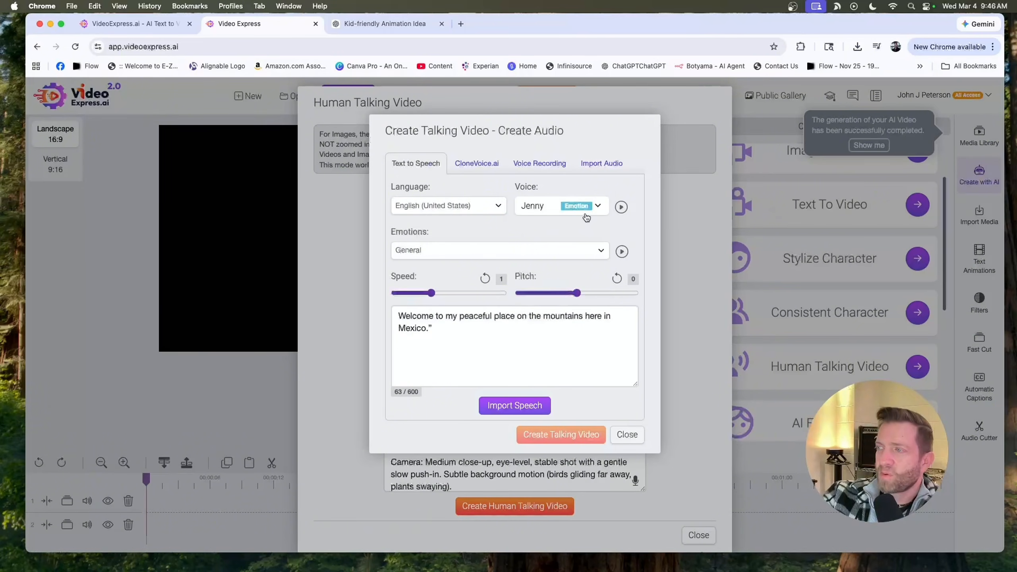
{"action": "left_click", "coordinate": [600, 206]}
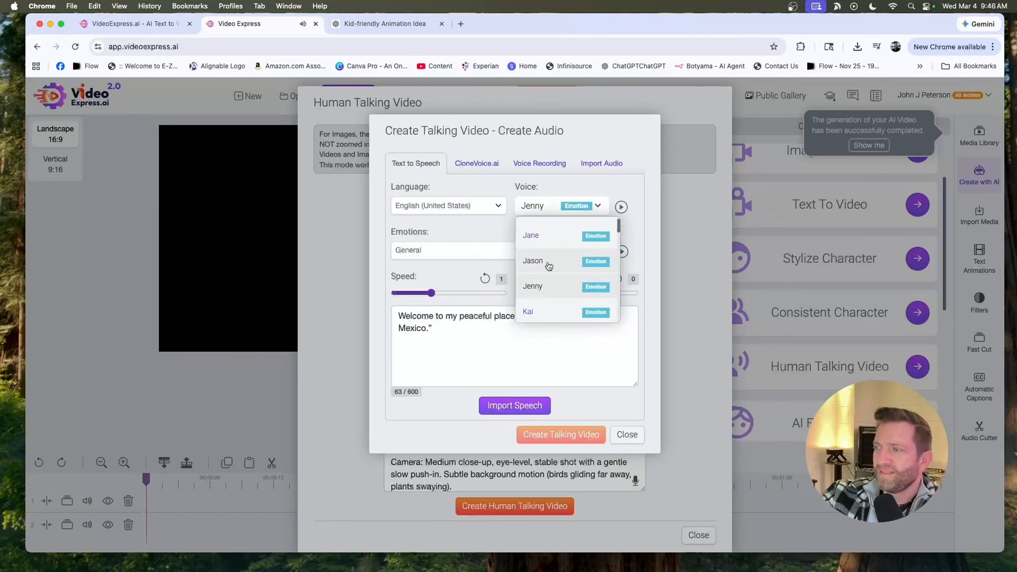
{"action": "left_click", "coordinate": [529, 314]}
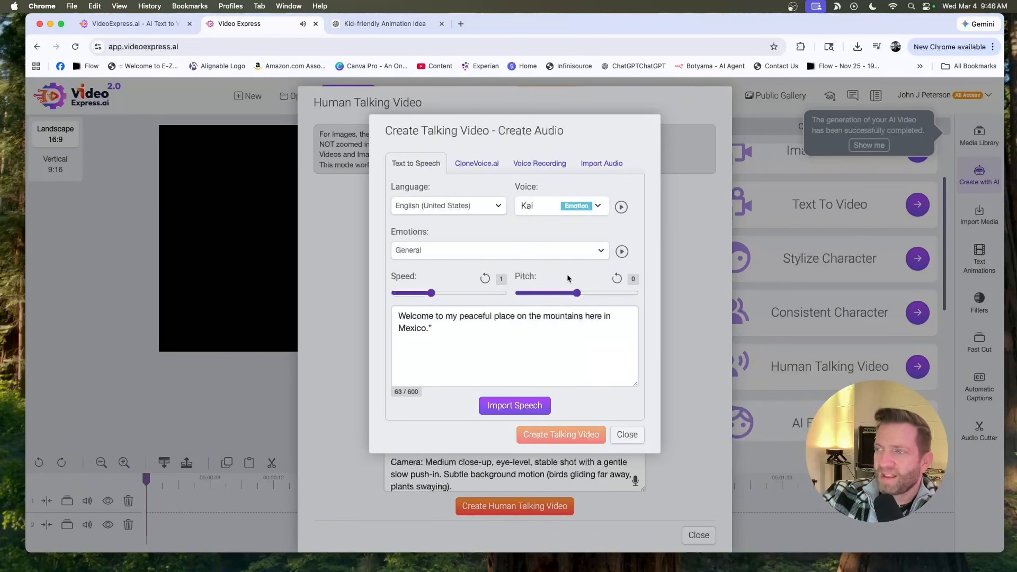
{"action": "left_click", "coordinate": [598, 206]}
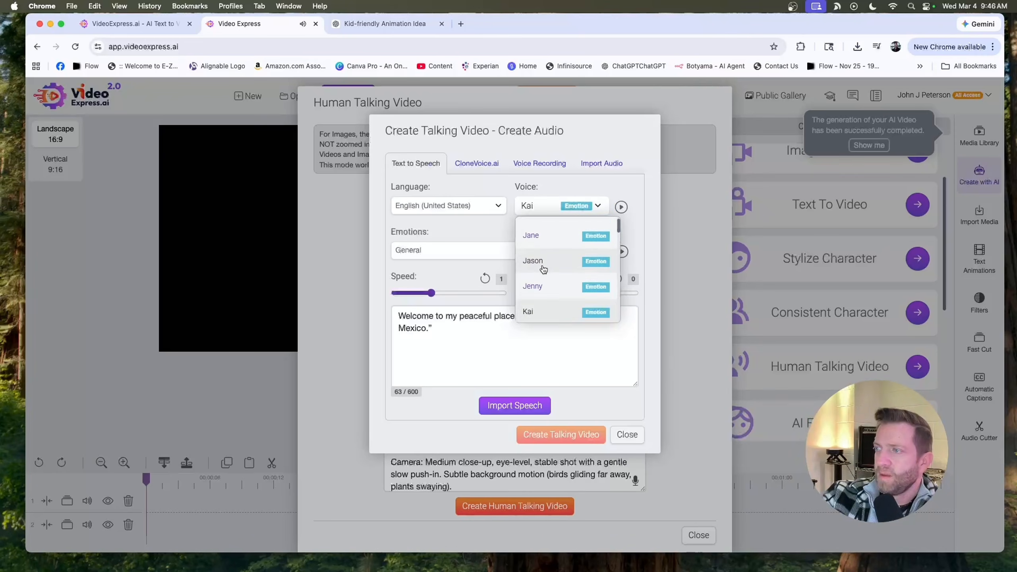
{"action": "left_click", "coordinate": [539, 278]}
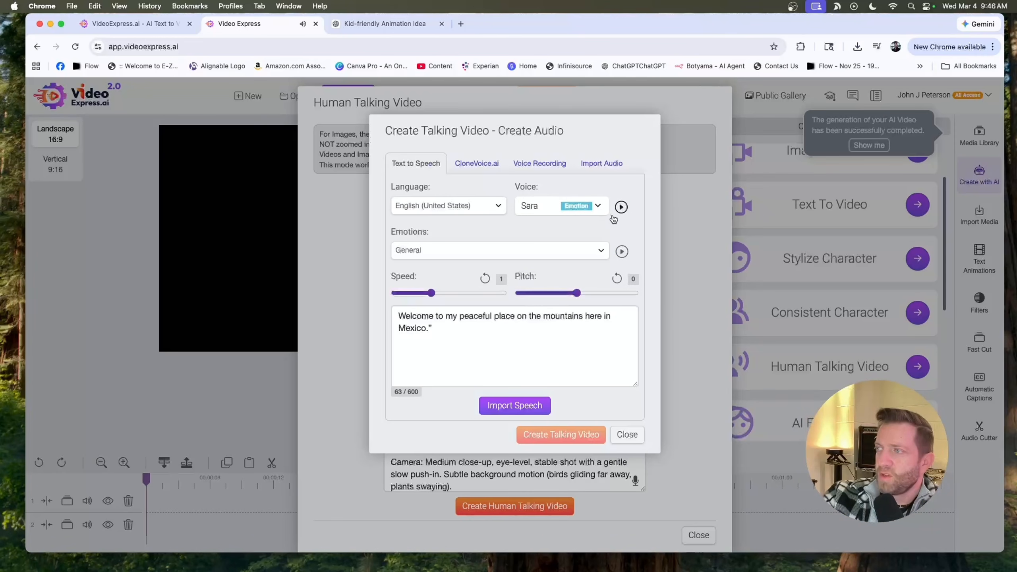
{"action": "left_click", "coordinate": [622, 208]}
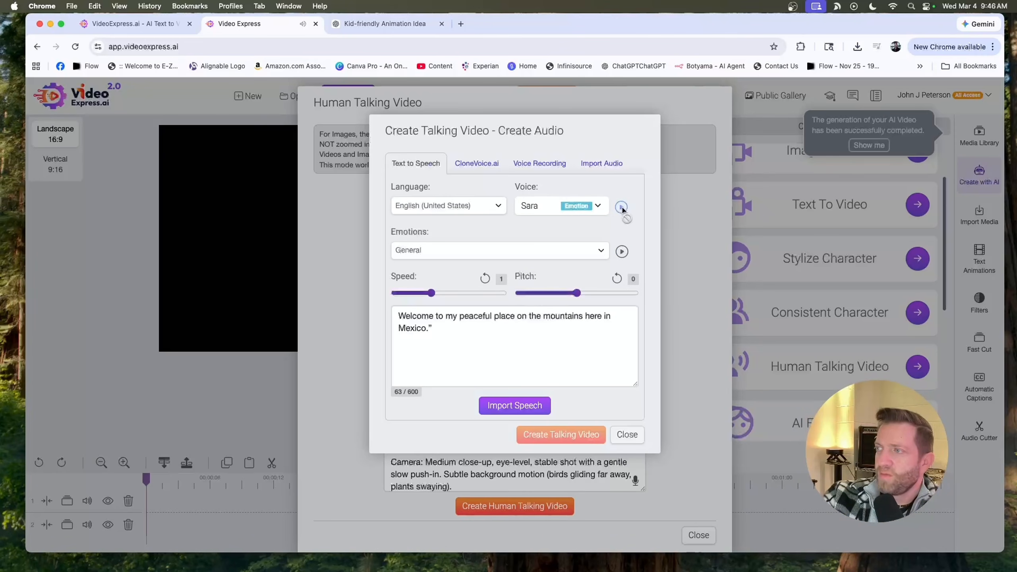
- Import the speech with the Sara voice and create the talking video
{"action": "left_click", "coordinate": [524, 411]}
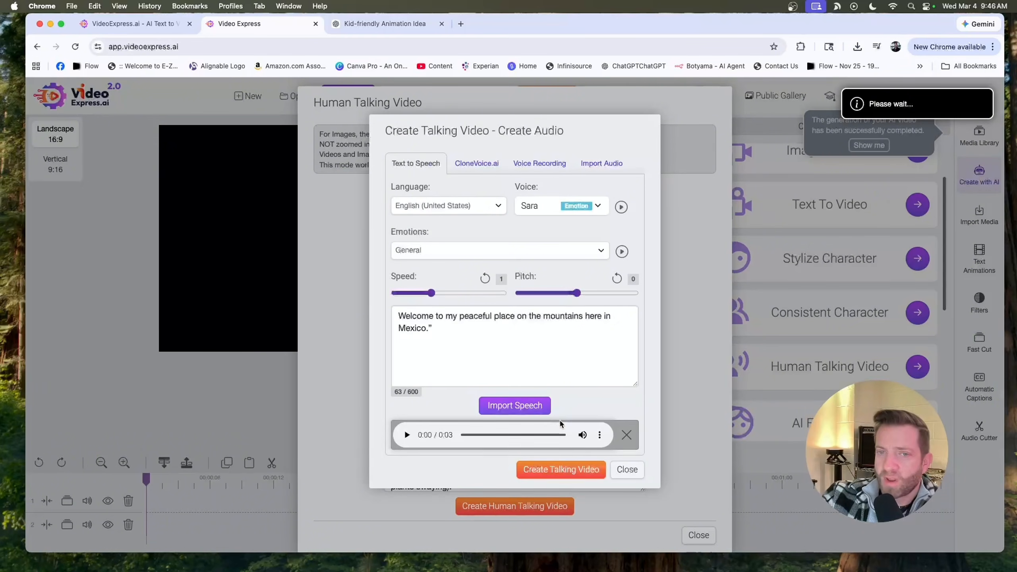
{"action": "left_click", "coordinate": [557, 476]}
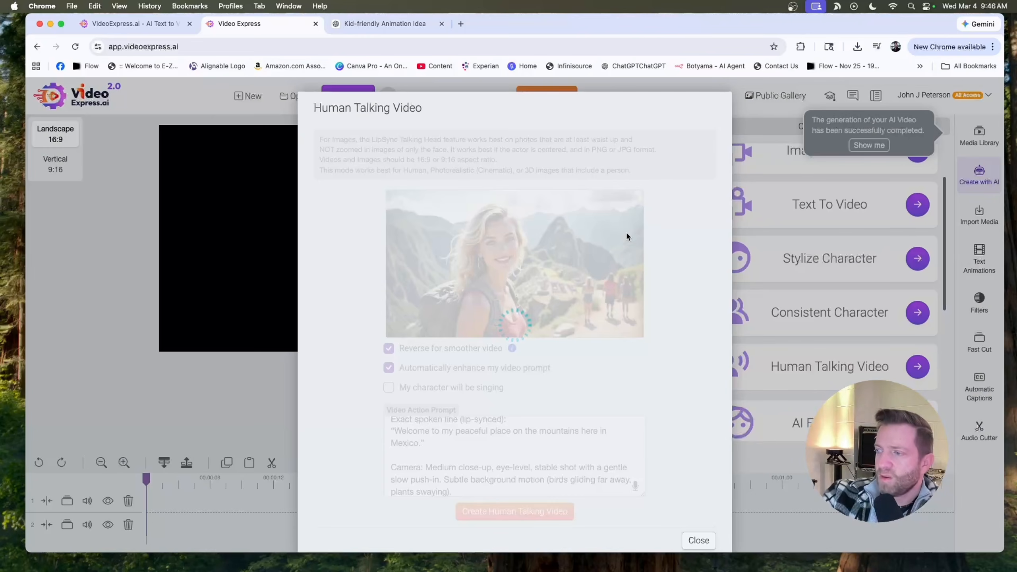
{"action": "key", "text": "ctrl+Up"}
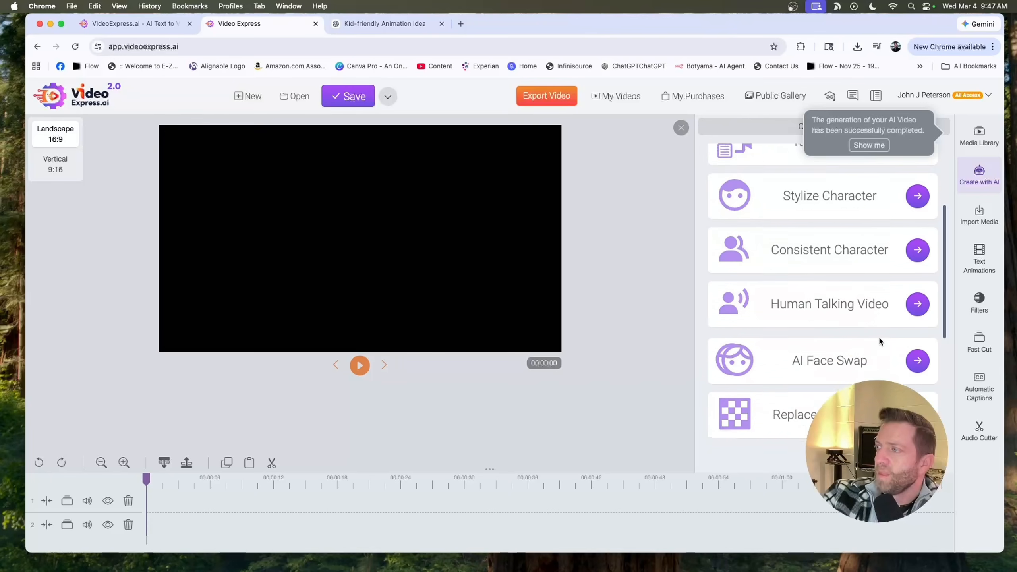
- Open the Inpainting tool and load the blonde woman hiker image from the Images folder
{"action": "scroll", "coordinate": [879, 341], "scroll_direction": "down", "scroll_amount": 3}
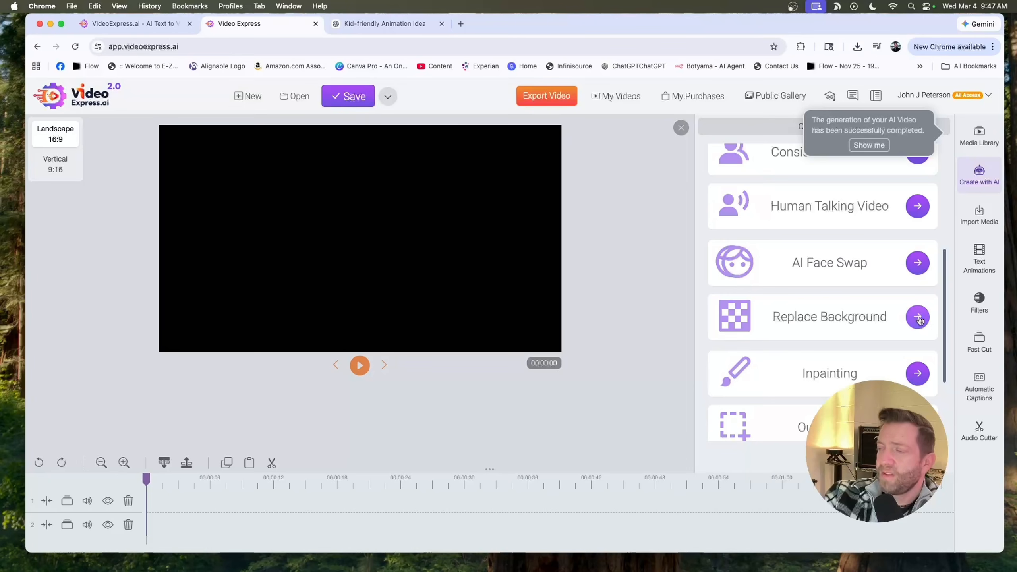
{"action": "scroll", "coordinate": [914, 318], "scroll_direction": "down", "scroll_amount": 3}
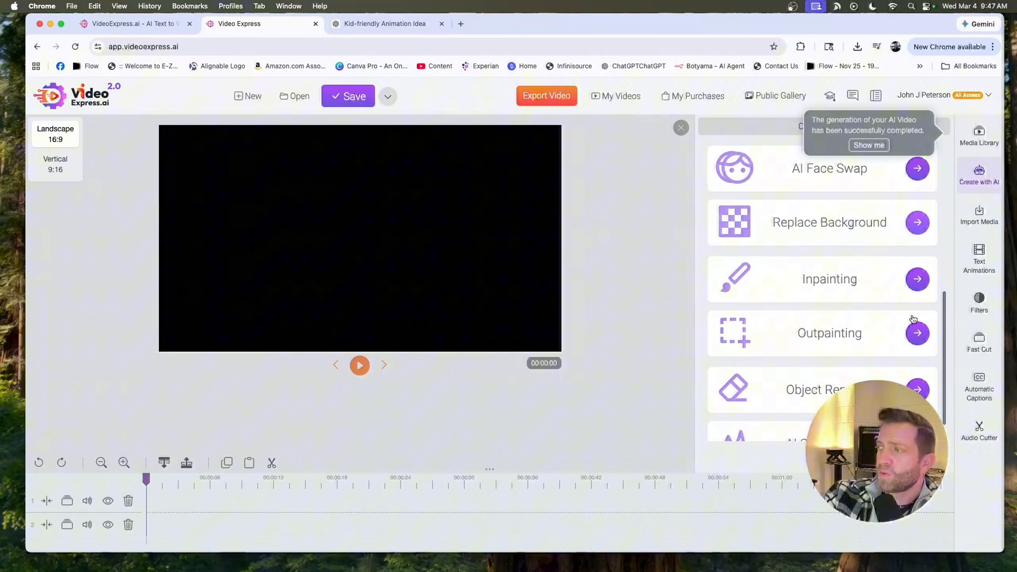
{"action": "left_click", "coordinate": [917, 269]}
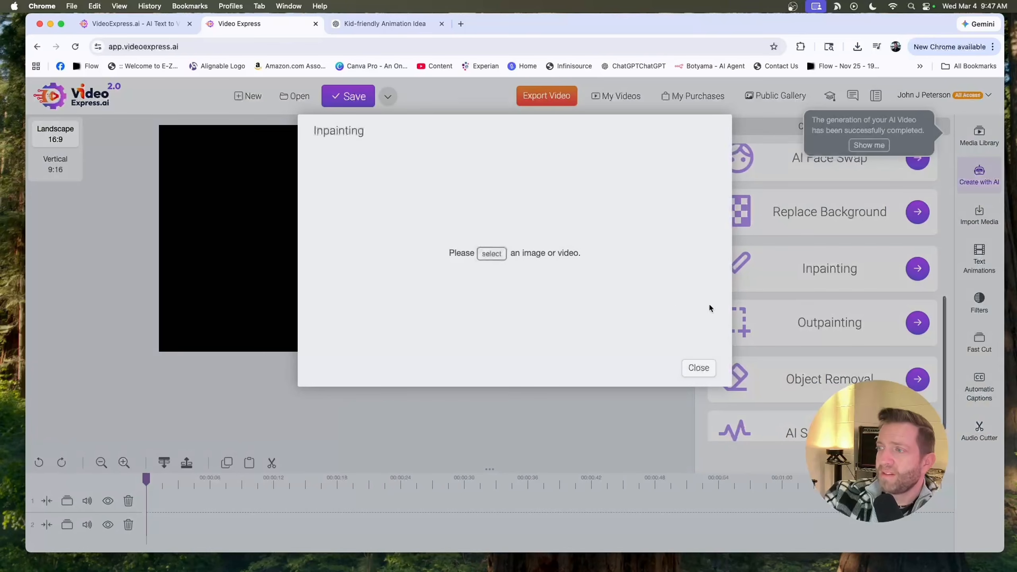
{"action": "left_click", "coordinate": [505, 258]}
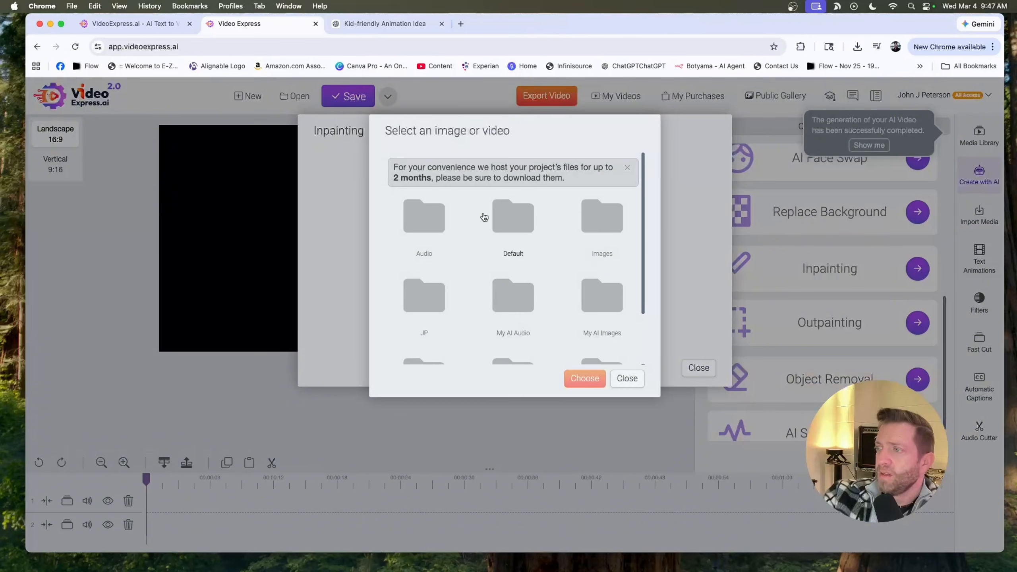
{"action": "left_click", "coordinate": [601, 231]}
{"action": "left_click", "coordinate": [434, 232]}
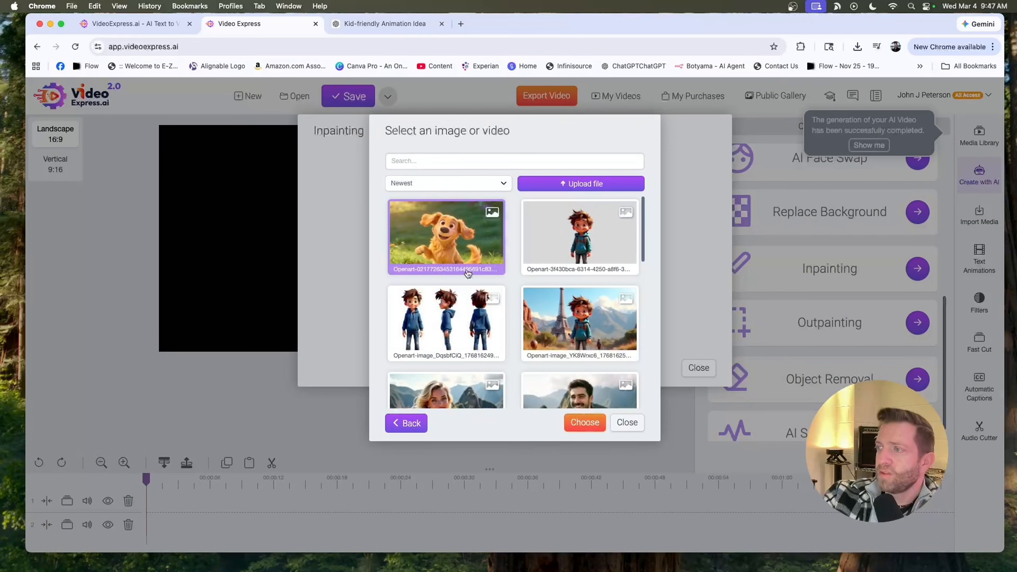
{"action": "scroll", "coordinate": [433, 365], "scroll_direction": "down", "scroll_amount": 2}
{"action": "scroll", "coordinate": [422, 387], "scroll_direction": "up", "scroll_amount": 2}
{"action": "left_click", "coordinate": [421, 389]}
{"action": "left_click", "coordinate": [592, 423]}
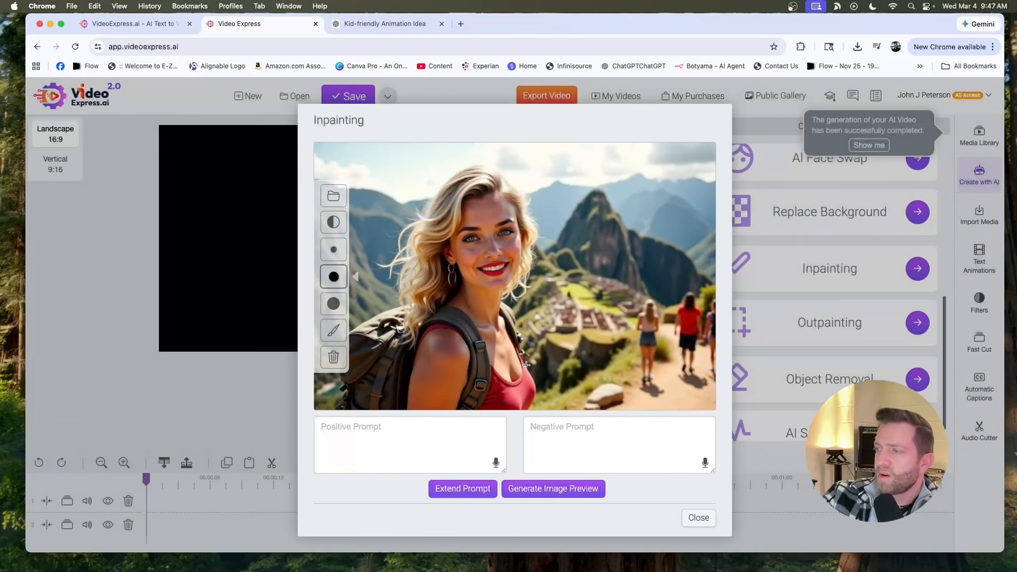
- Mask the path area right of the woman, inpaint it with the prompt "giraffe", and save the image
{"action": "mouse_move", "coordinate": [548, 258]}
{"action": "left_mouse_down"}
{"action": "mouse_move", "coordinate": [567, 267]}
{"action": "mouse_move", "coordinate": [661, 383]}
{"action": "mouse_move", "coordinate": [644, 266]}
{"action": "mouse_move", "coordinate": [662, 271]}
{"action": "mouse_move", "coordinate": [633, 330]}
{"action": "mouse_move", "coordinate": [618, 320]}
{"action": "mouse_move", "coordinate": [632, 323]}
{"action": "mouse_move", "coordinate": [625, 333]}
{"action": "mouse_move", "coordinate": [653, 304]}
{"action": "mouse_move", "coordinate": [636, 385]}
{"action": "mouse_move", "coordinate": [616, 348]}
{"action": "left_mouse_up"}
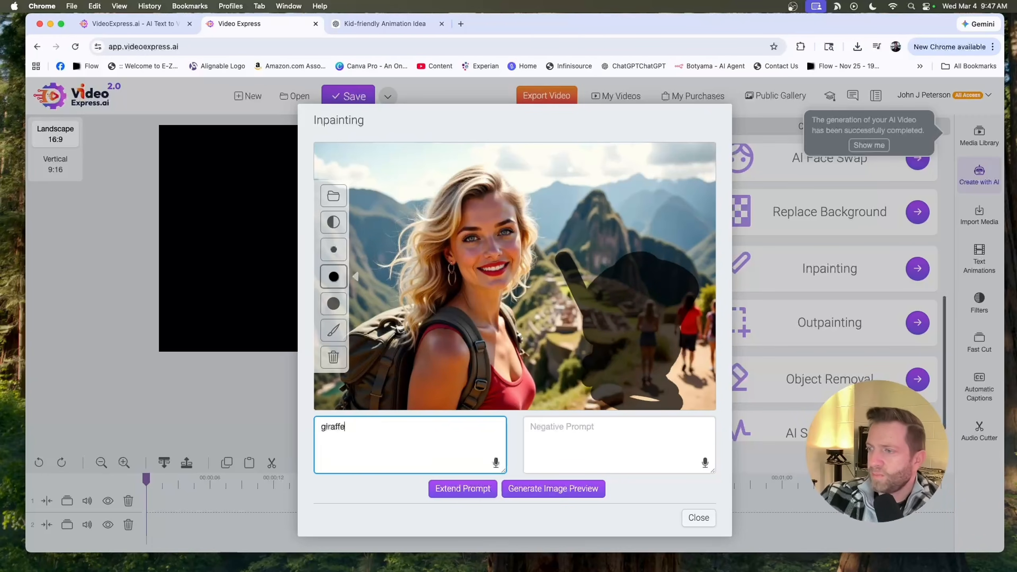
{"action": "left_click", "coordinate": [529, 496]}
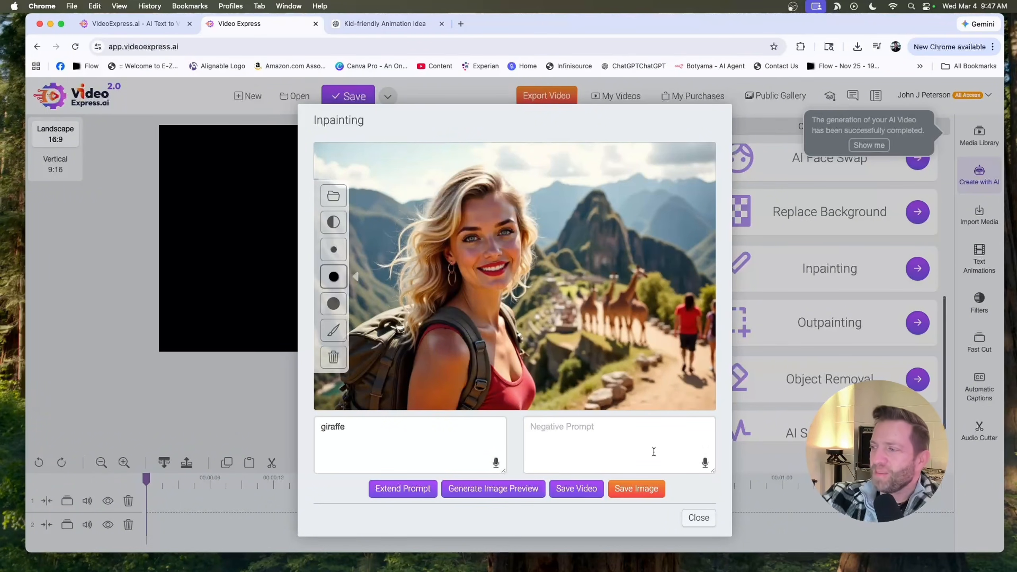
{"action": "left_click", "coordinate": [636, 495]}
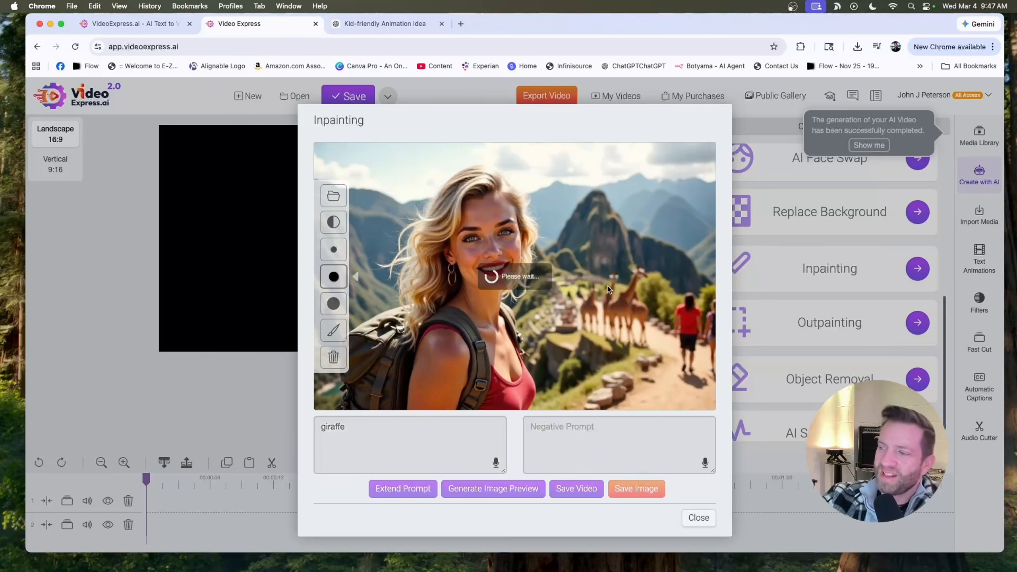
{"action": "left_click", "coordinate": [699, 541]}
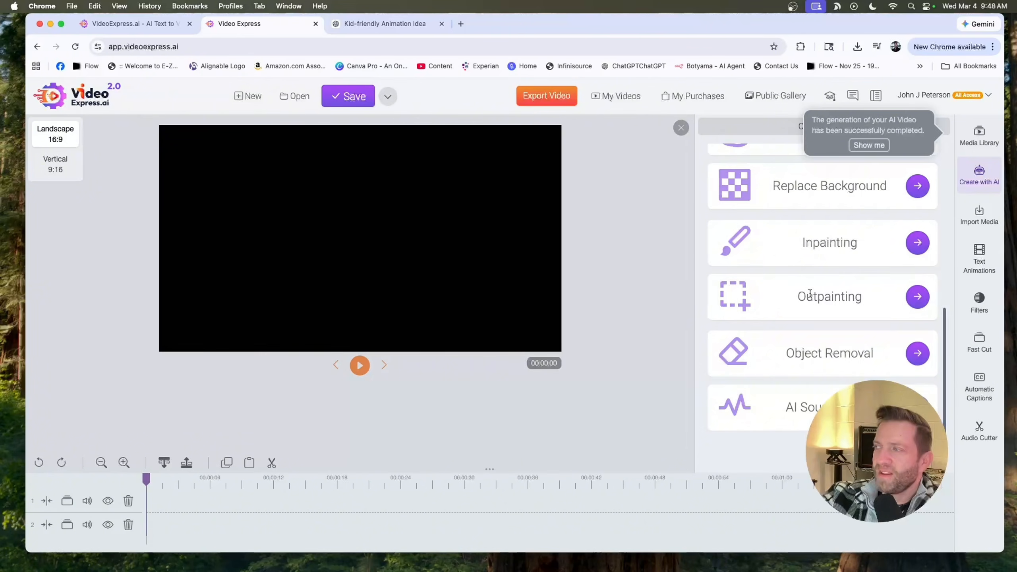
- Open the media library folder of generated scene videos and place five boy-and-dog scene clips in order on the first timeline track
{"action": "scroll", "coordinate": [847, 261], "scroll_direction": "up", "scroll_amount": 5}
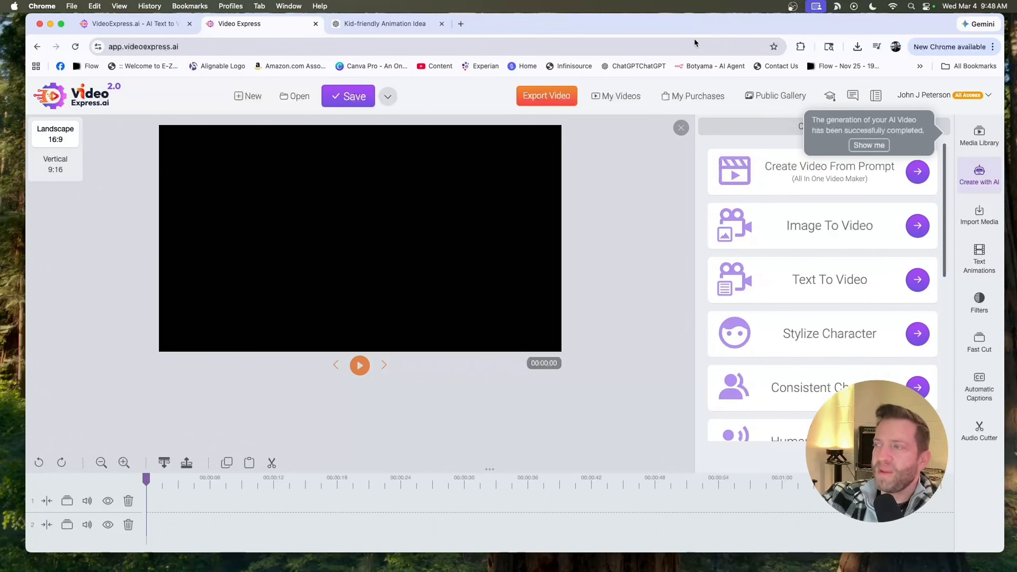
{"action": "left_click", "coordinate": [979, 136]}
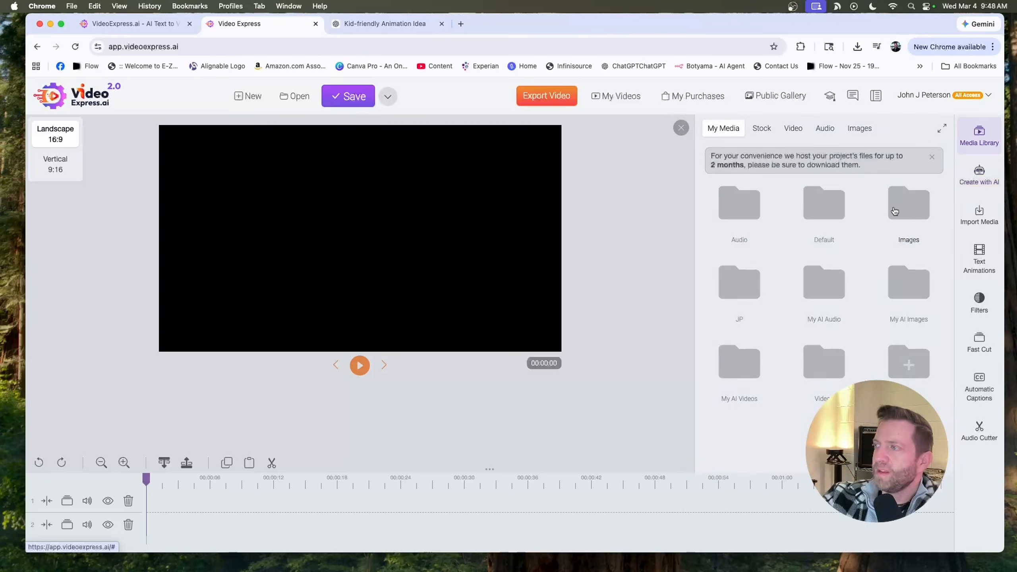
{"action": "left_click", "coordinate": [896, 205]}
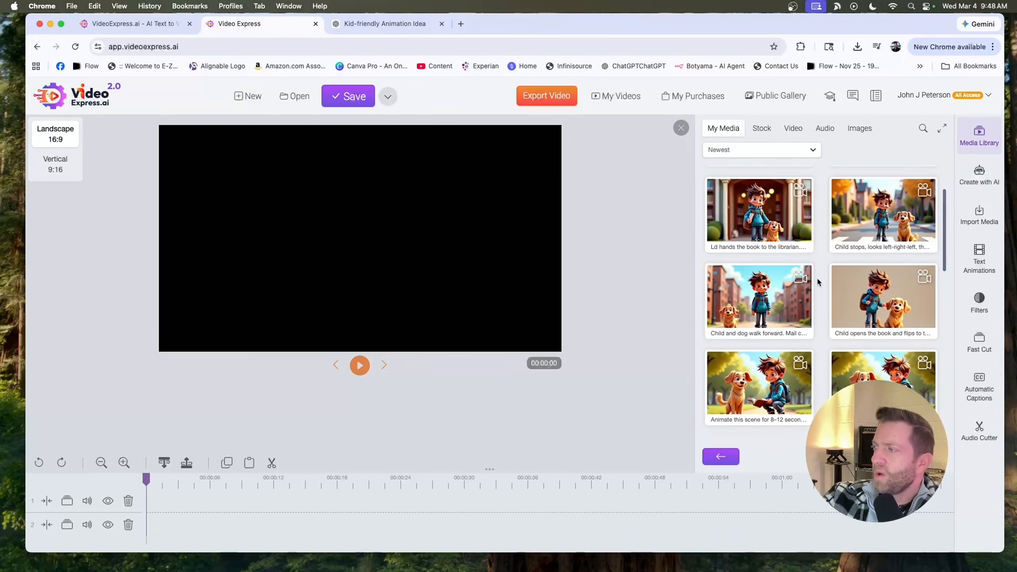
{"action": "scroll", "coordinate": [818, 281], "scroll_direction": "down", "scroll_amount": 3}
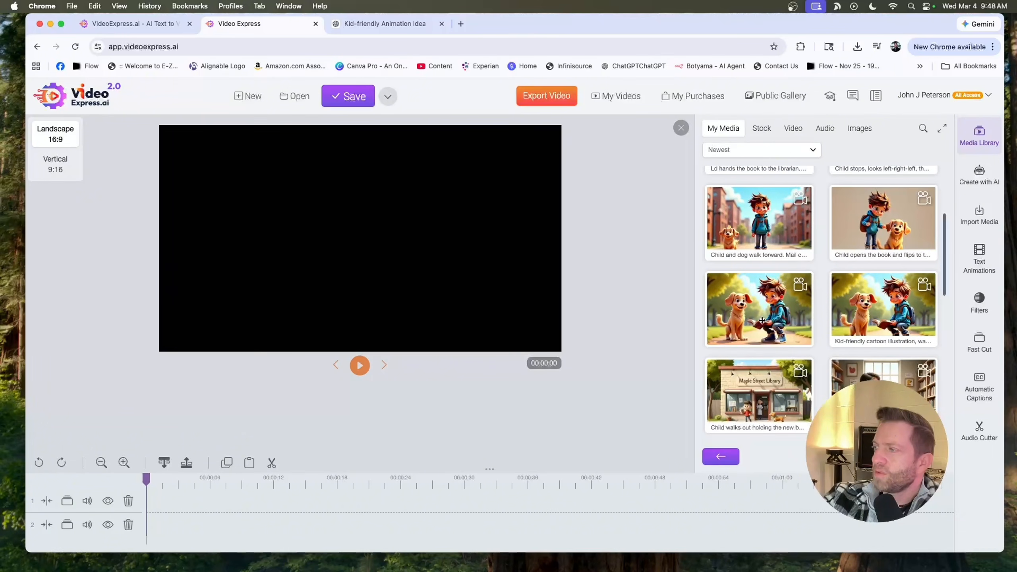
{"action": "left_click_drag", "start_coordinate": [763, 320], "coordinate": [183, 504]}
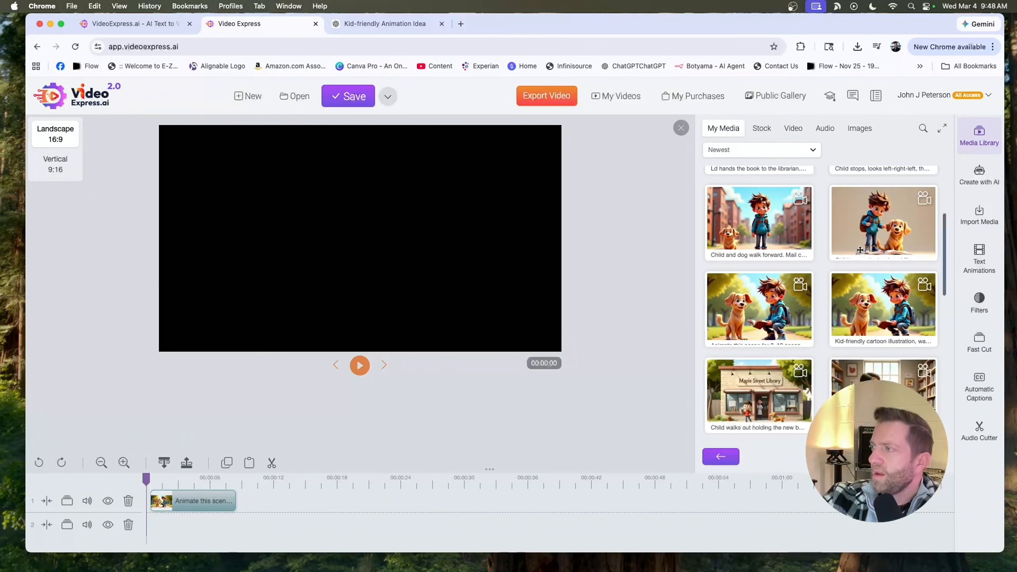
{"action": "left_click_drag", "start_coordinate": [883, 225], "coordinate": [273, 496]}
{"action": "left_click_drag", "start_coordinate": [759, 221], "coordinate": [359, 493]}
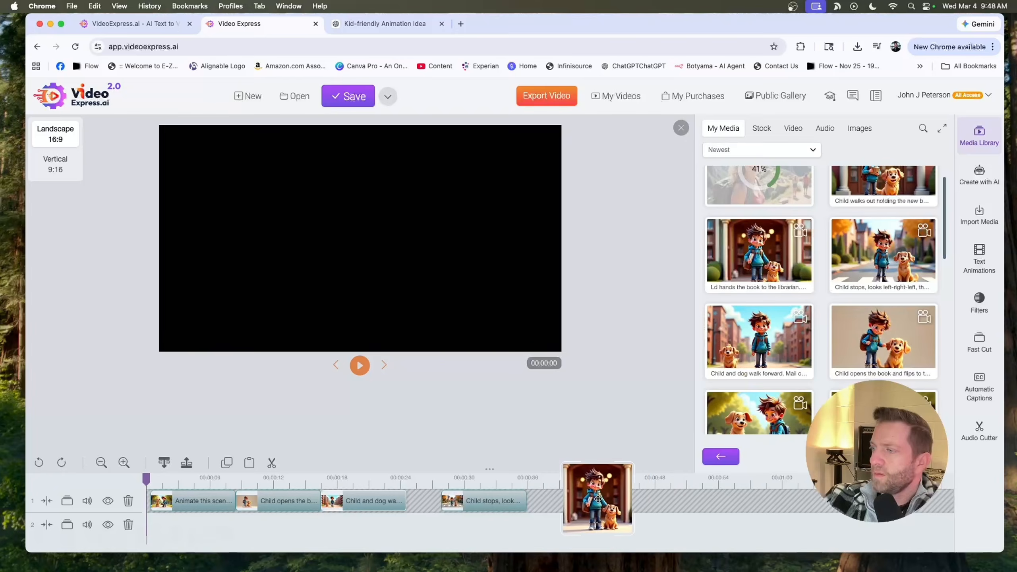
{"action": "left_click_drag", "start_coordinate": [597, 499], "coordinate": [595, 500]}
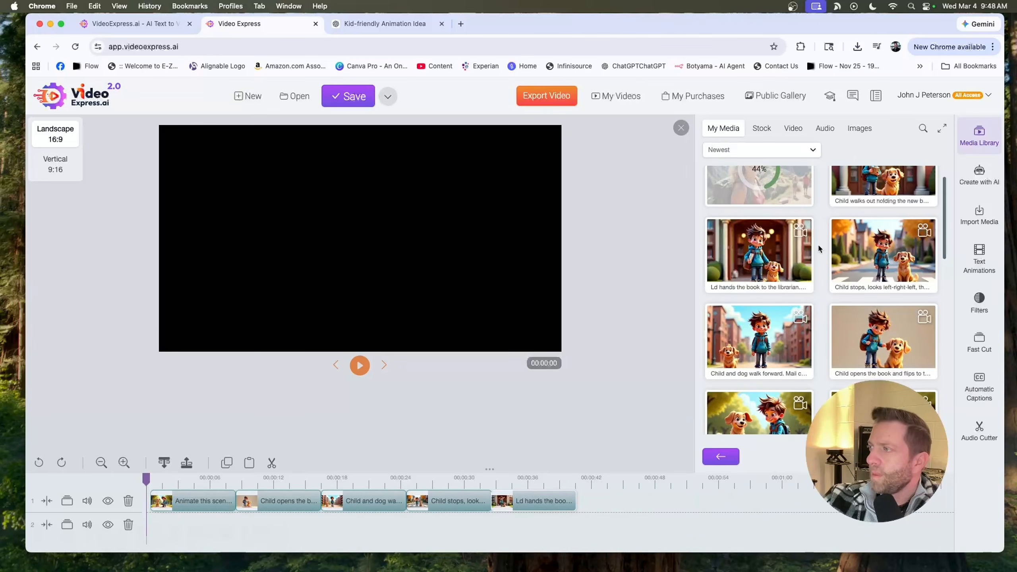
- Play the assembled scene clips from the start of the timeline to review them
{"action": "scroll", "coordinate": [856, 225], "scroll_direction": "up", "scroll_amount": 1}
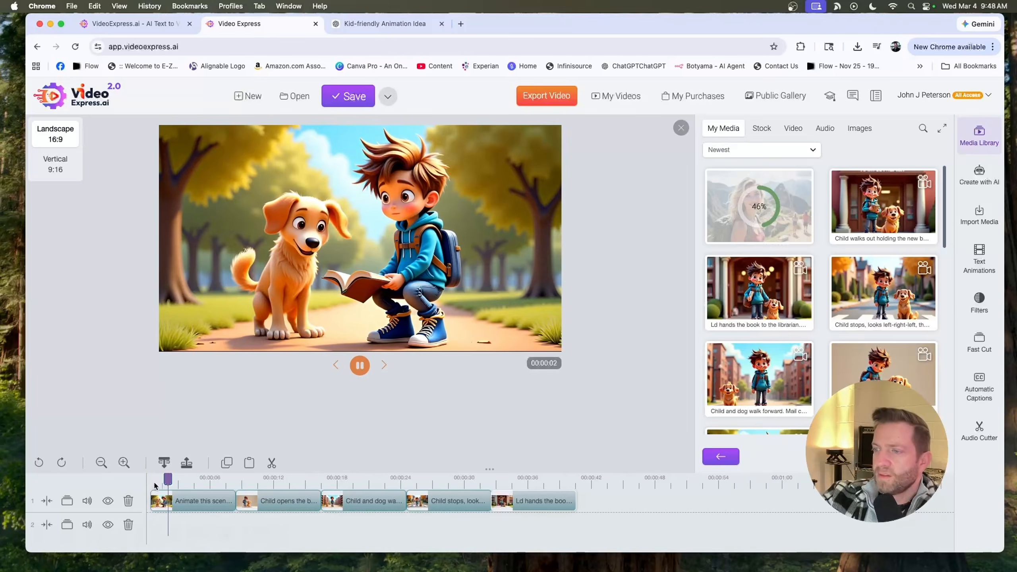
{"action": "left_click", "coordinate": [170, 480]}
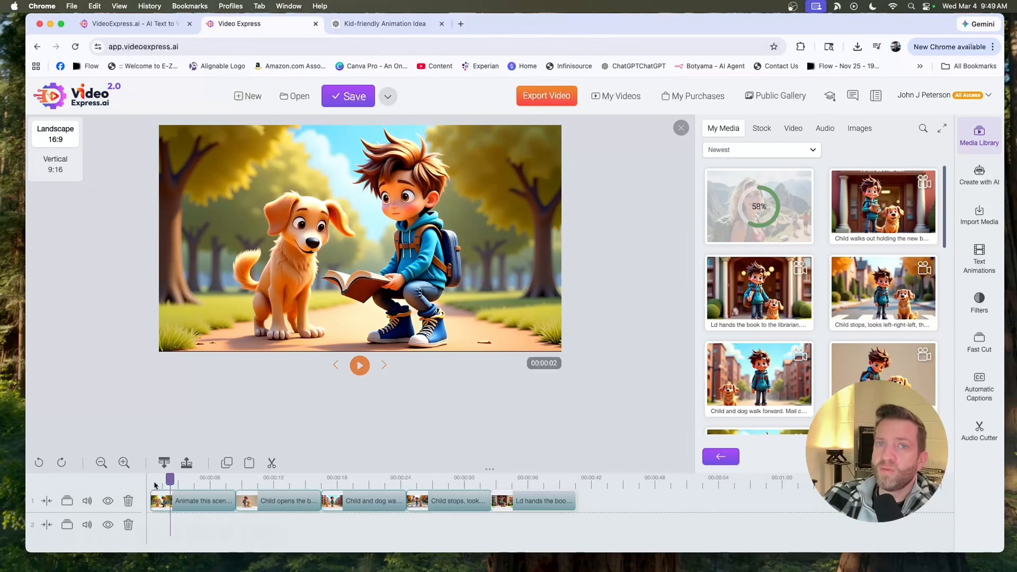
{"action": "left_click", "coordinate": [153, 482]}
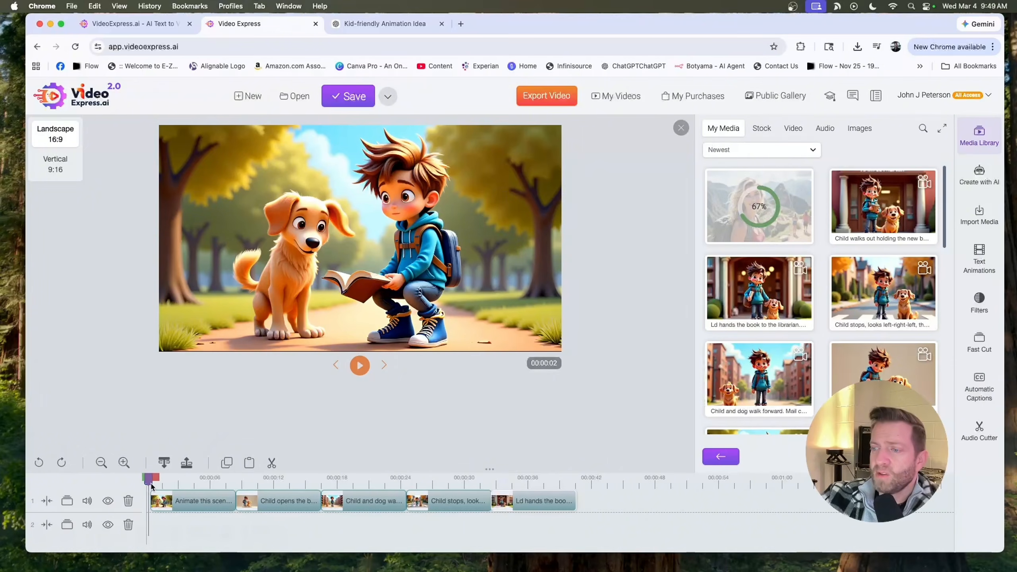
{"action": "key", "text": "space"}
{"action": "left_click", "coordinate": [223, 484]}
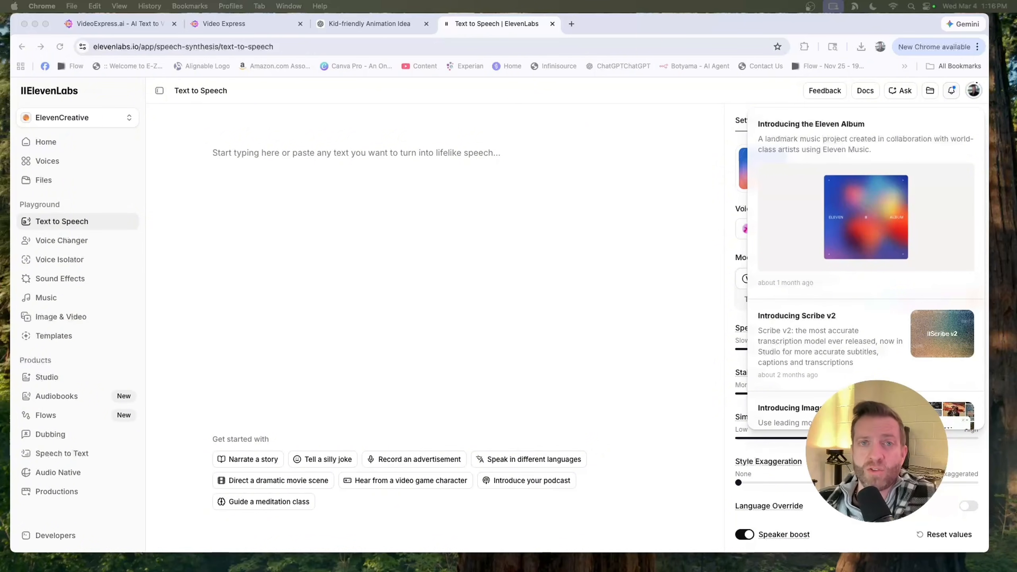
- Copy the library-book narration from the ChatGPT chat and paste it into ElevenLabs Text to Speech
{"action": "left_click", "coordinate": [388, 26]}
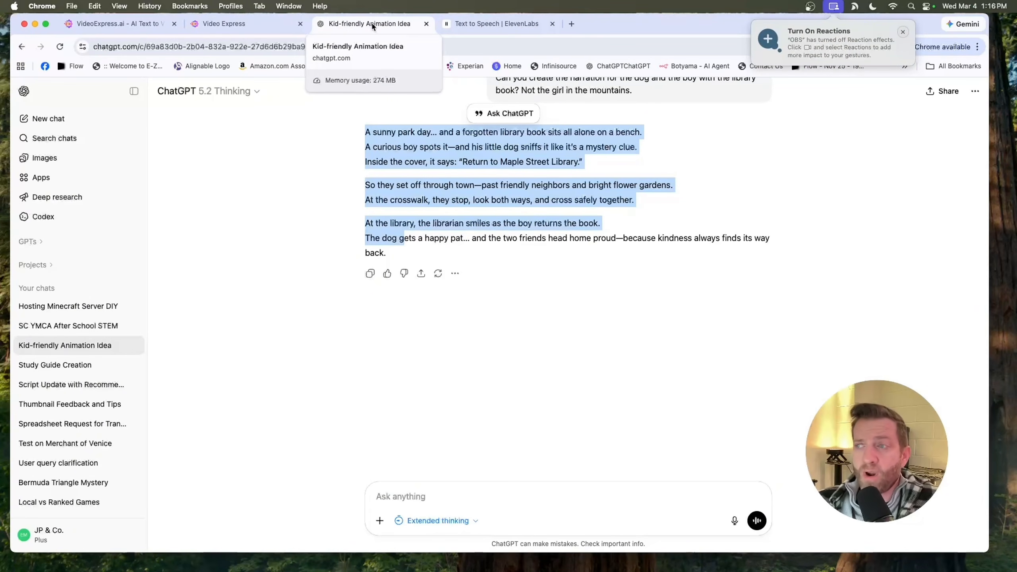
{"action": "left_click_drag", "start_coordinate": [353, 120], "coordinate": [396, 255]}
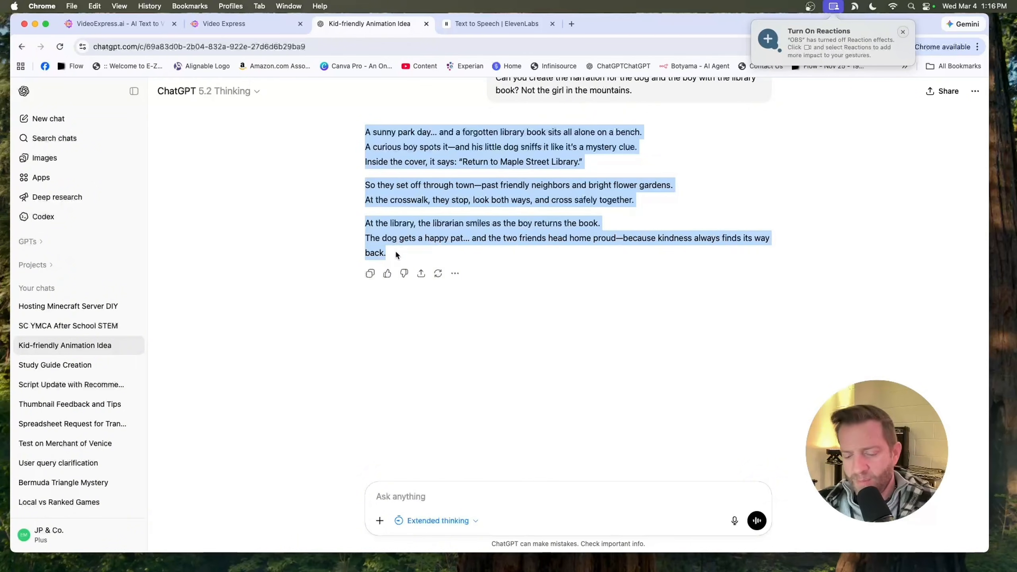
{"action": "left_click", "coordinate": [482, 25]}
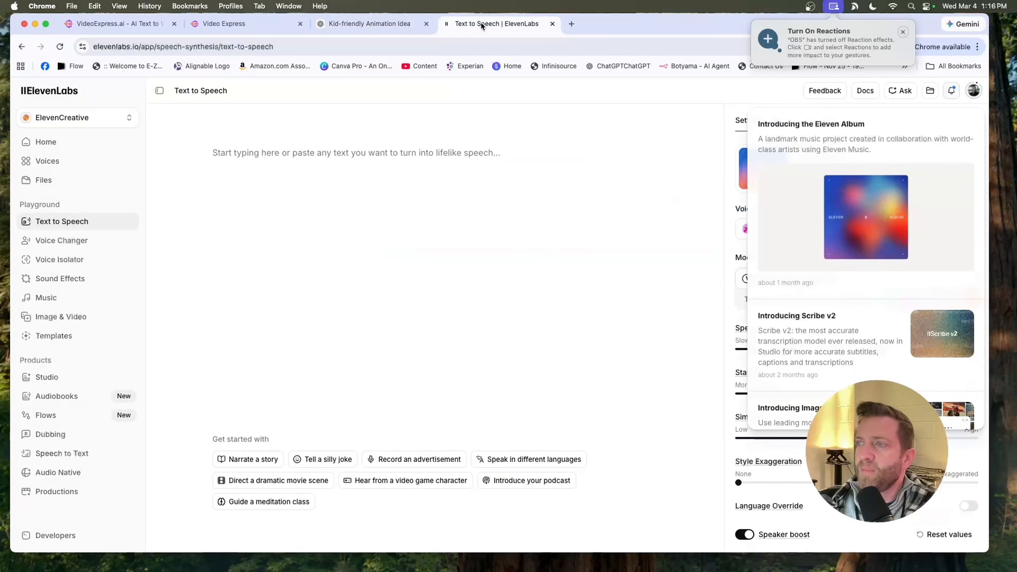
{"action": "left_click", "coordinate": [290, 181]}
{"action": "type", "text": "A sunny park day... and a forgotten library book sits all alone on a bench. A curious boy spots it—and his little dog sniffs it like it’s a mystery clue. Inside the cover, it says: \"Return to Maple Street Library.\"  So they set off through town—past friendly neighbors and bright flower gardens. At the crosswalk, they stop, look both ways, and cross safely together.  At the library, the librarian smiles as the boy returns the book. The dog gets a happy pat... and the two friends head home proud—because kindness always finds its way back."}
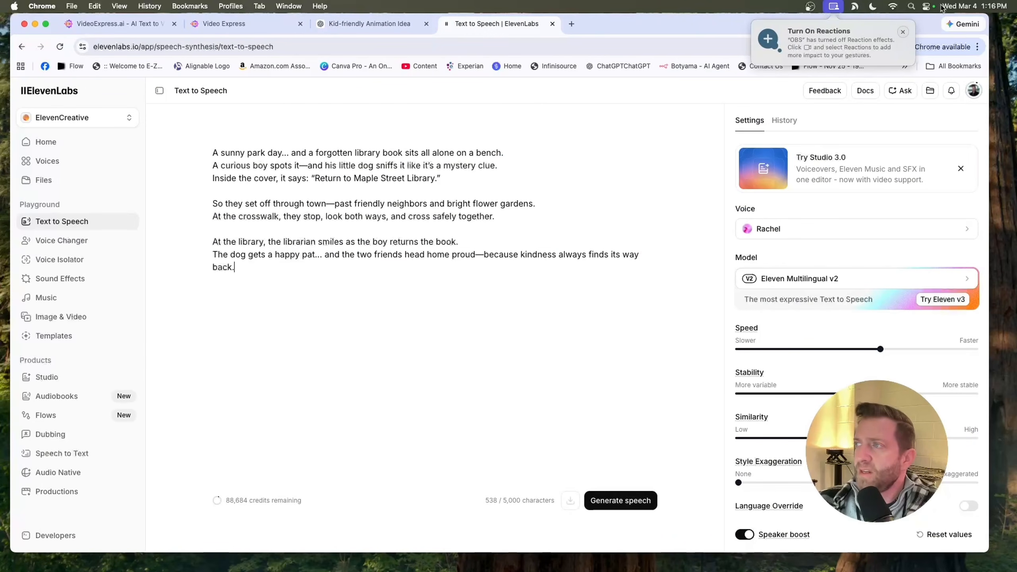
- Audition the Adam, Johnny Kid Serious, Quentin, Miranda and JP Voice previews, then select the Miranda voice
{"action": "left_click_drag", "start_coordinate": [649, 16], "coordinate": [623, 15]}
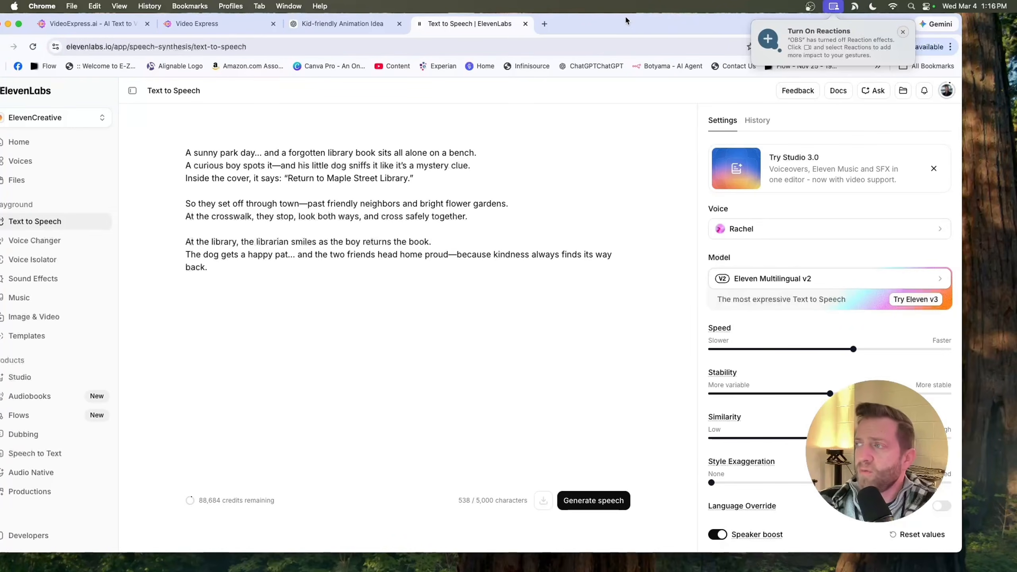
{"action": "left_click", "coordinate": [812, 219]}
{"action": "left_click", "coordinate": [921, 254]}
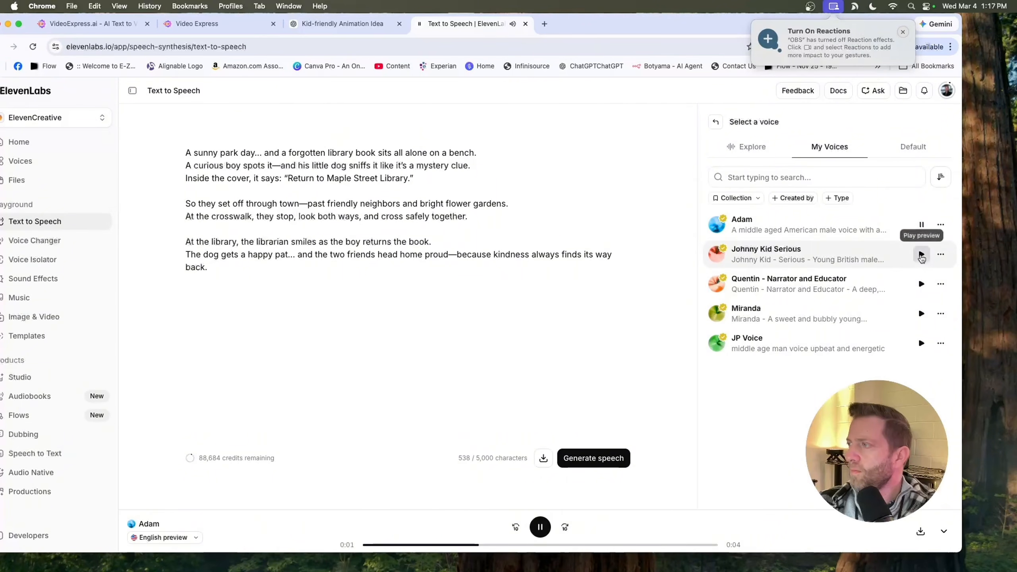
{"action": "left_click", "coordinate": [922, 285]}
{"action": "left_click", "coordinate": [922, 256]}
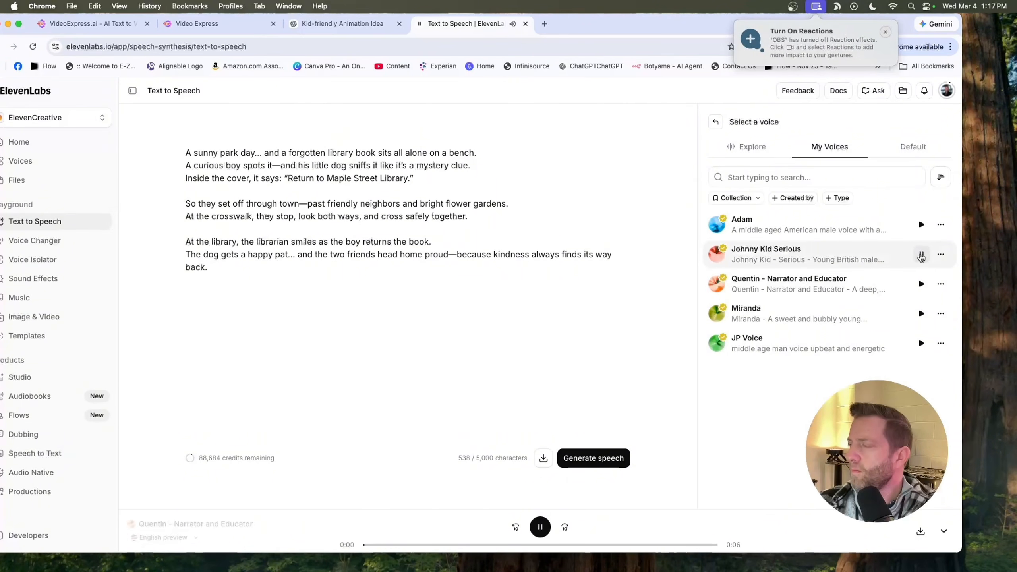
{"action": "left_click", "coordinate": [922, 285]}
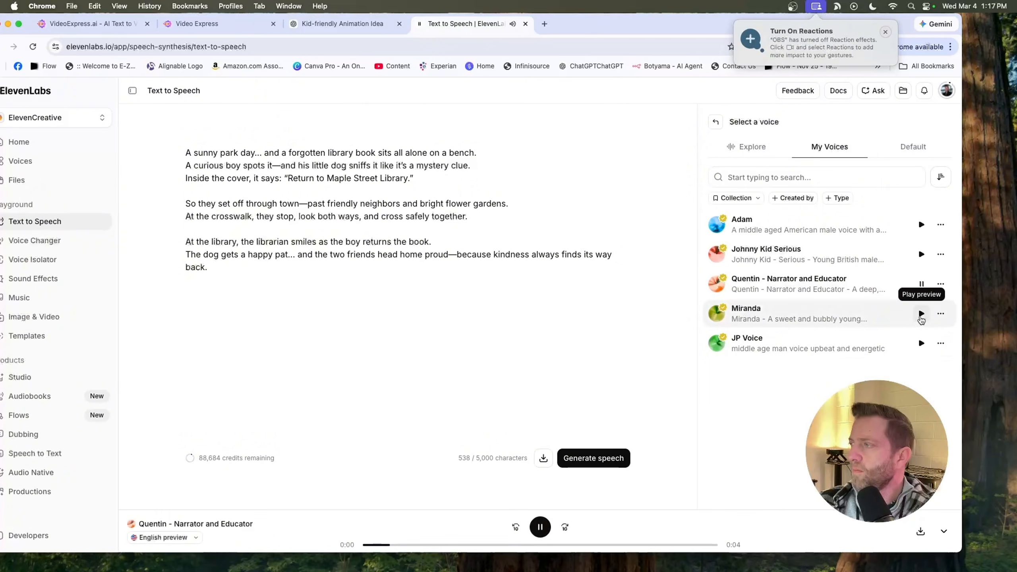
{"action": "left_click", "coordinate": [921, 314]}
{"action": "left_click", "coordinate": [920, 343]}
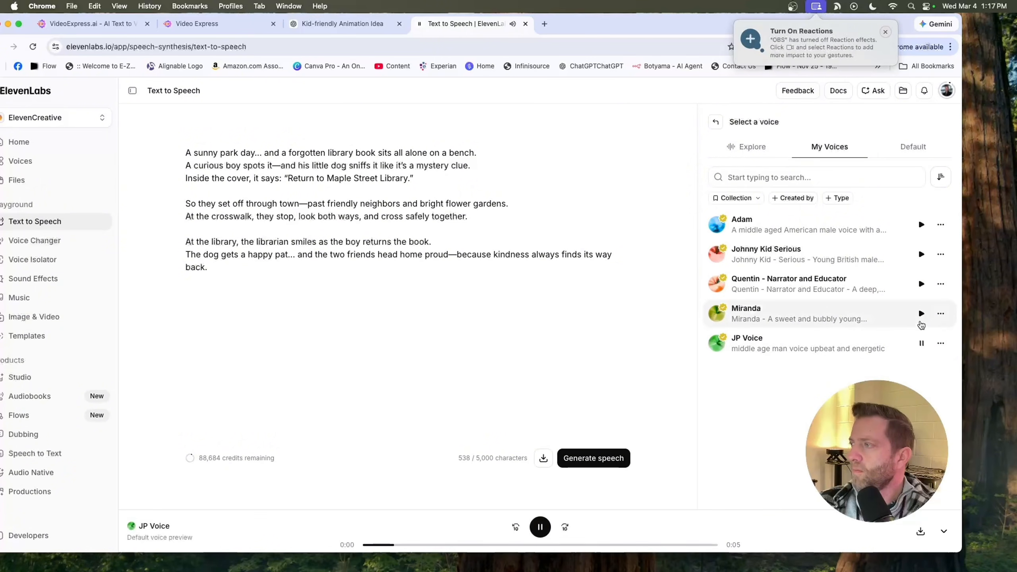
{"action": "left_click", "coordinate": [921, 314]}
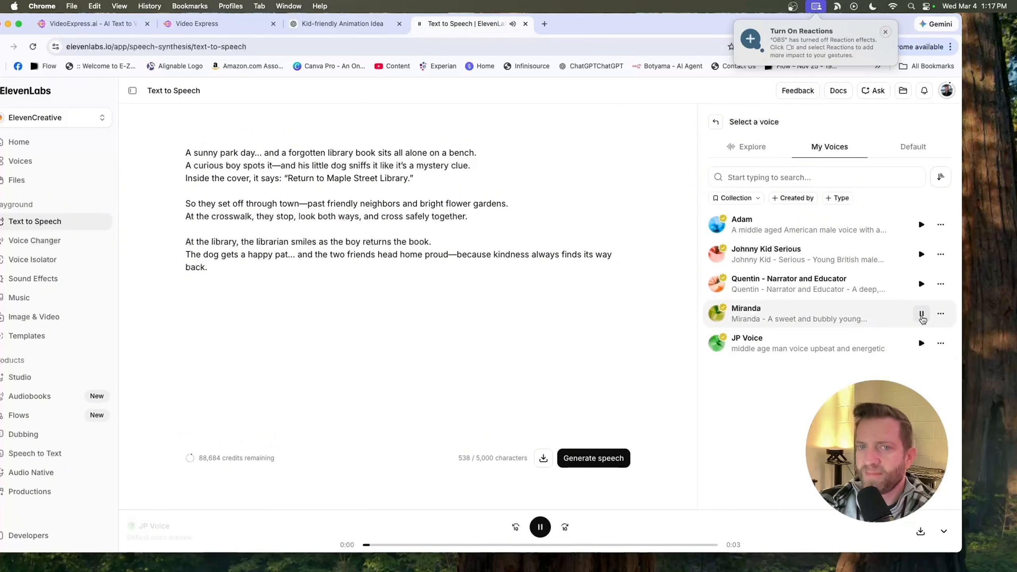
{"action": "left_click", "coordinate": [771, 316]}
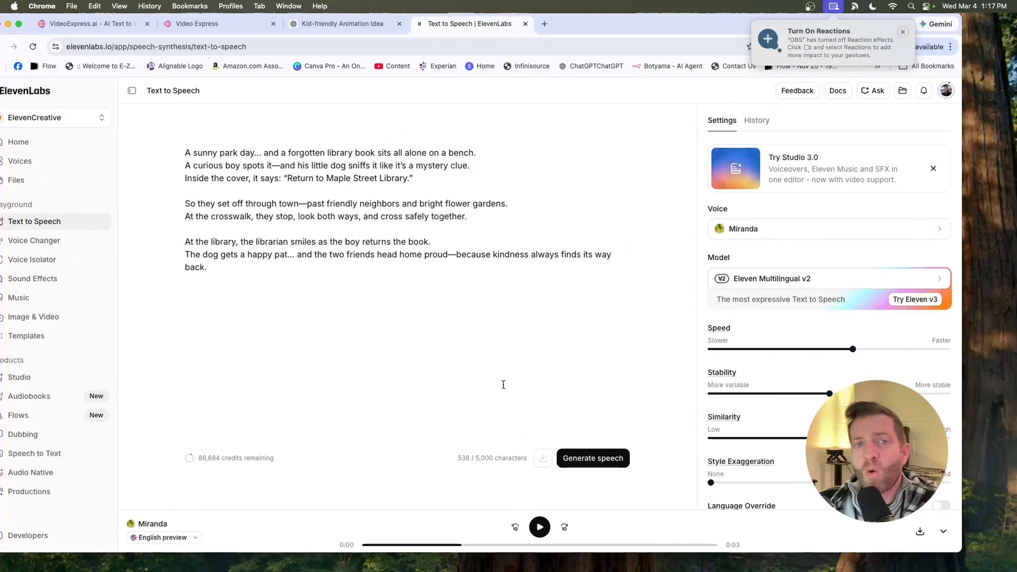
- Generate the narration speech with the Miranda voice and play the result
{"action": "left_click", "coordinate": [595, 460]}
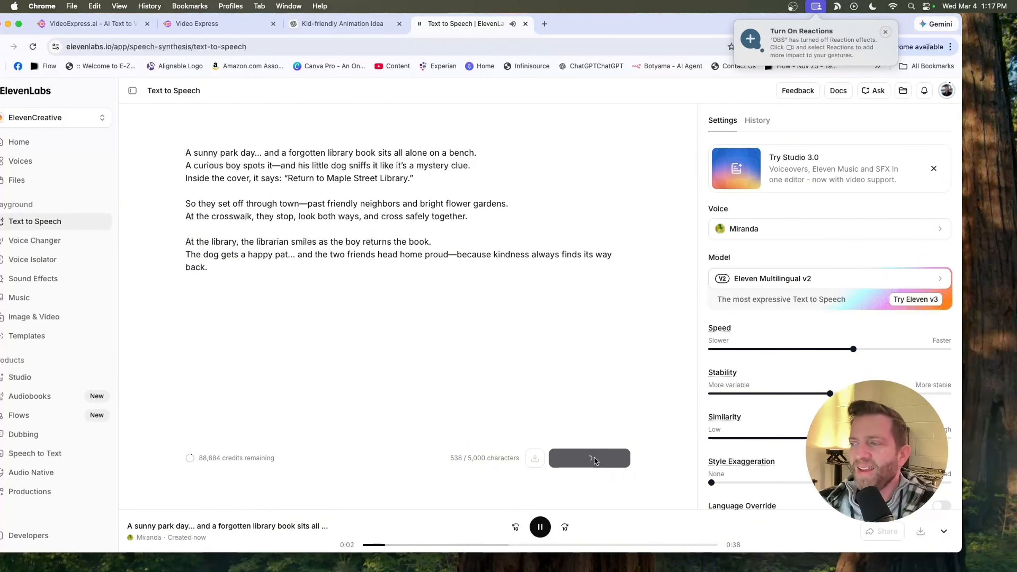
{"action": "left_click", "coordinate": [540, 528]}
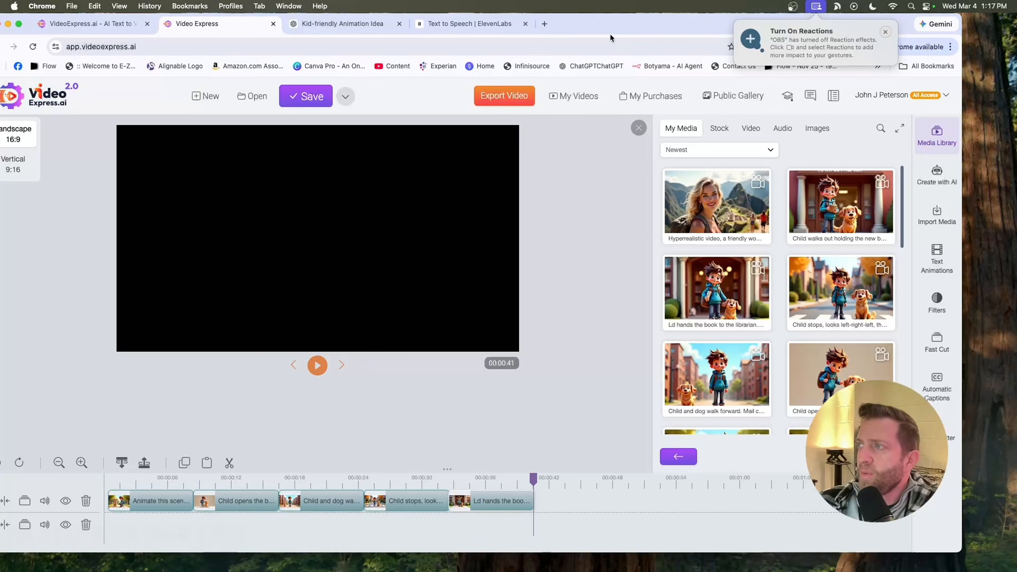
- Switch to Video Express, open the audio media library and upload the generated narration file from Downloads
{"action": "left_click_drag", "start_coordinate": [608, 32], "coordinate": [551, 36]}
{"action": "left_click", "coordinate": [503, 41]}
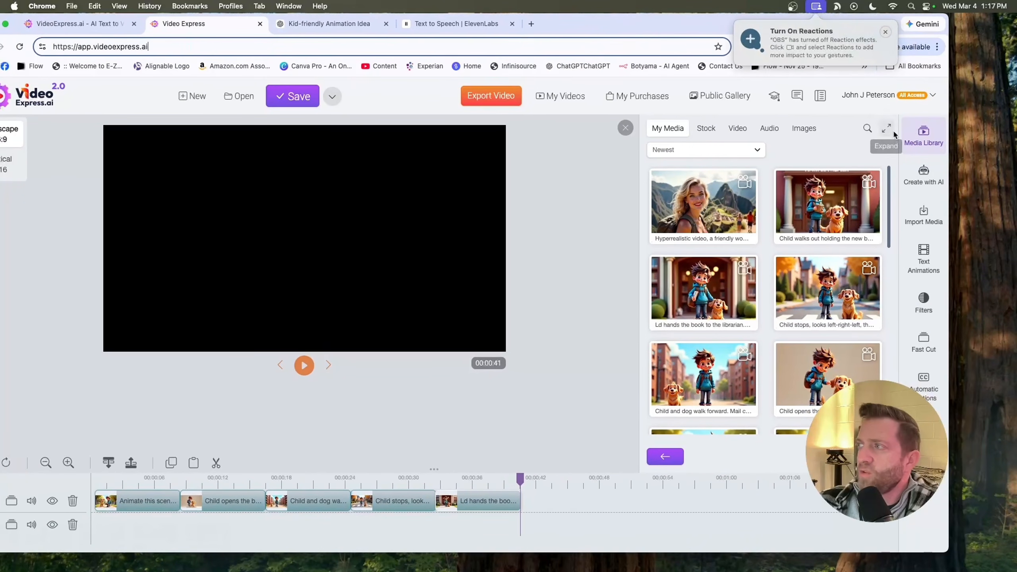
{"action": "left_click", "coordinate": [916, 136]}
{"action": "left_click", "coordinate": [920, 137]}
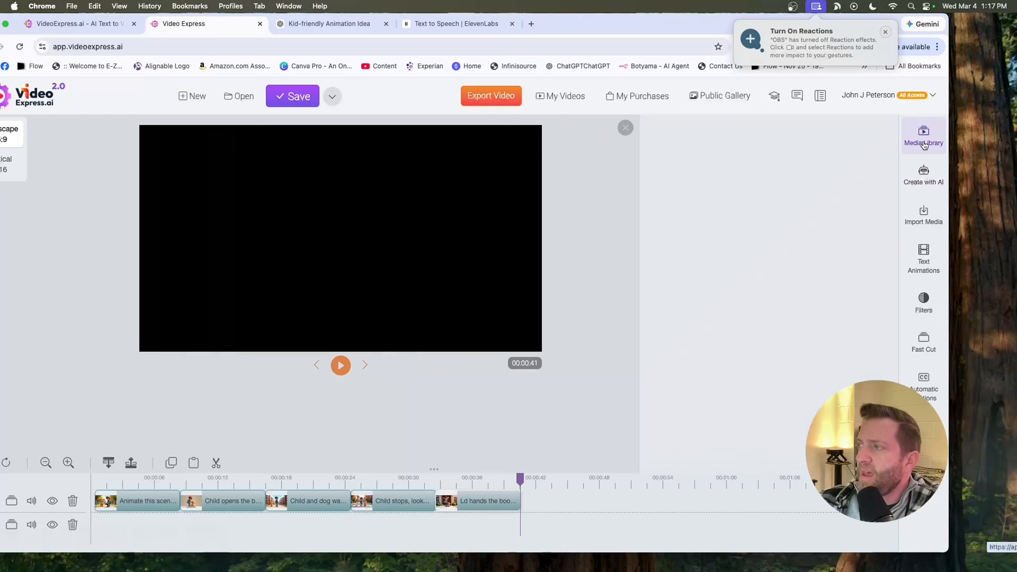
{"action": "left_click", "coordinate": [696, 213]}
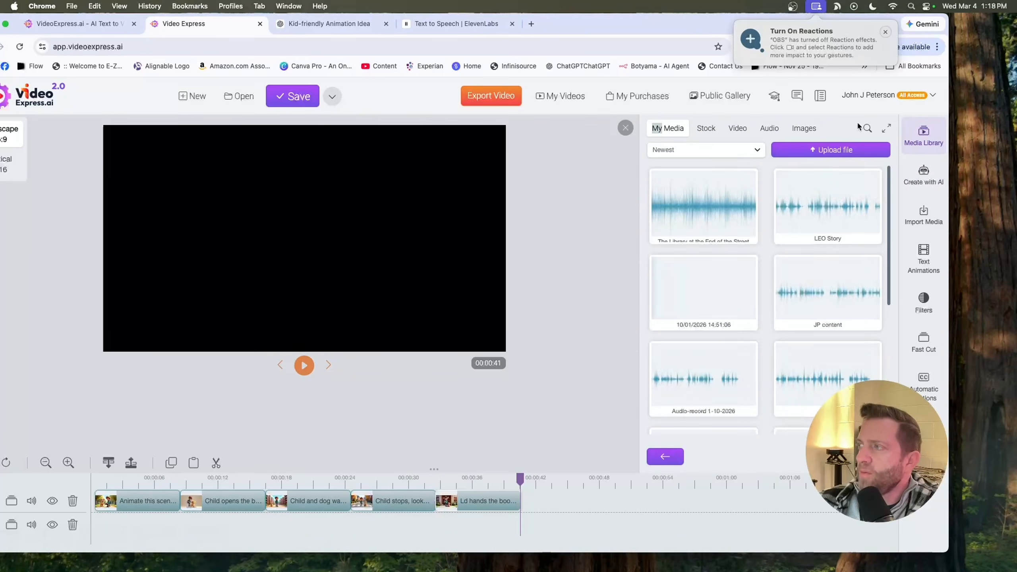
{"action": "left_click", "coordinate": [824, 151]}
{"action": "left_click", "coordinate": [496, 315]}
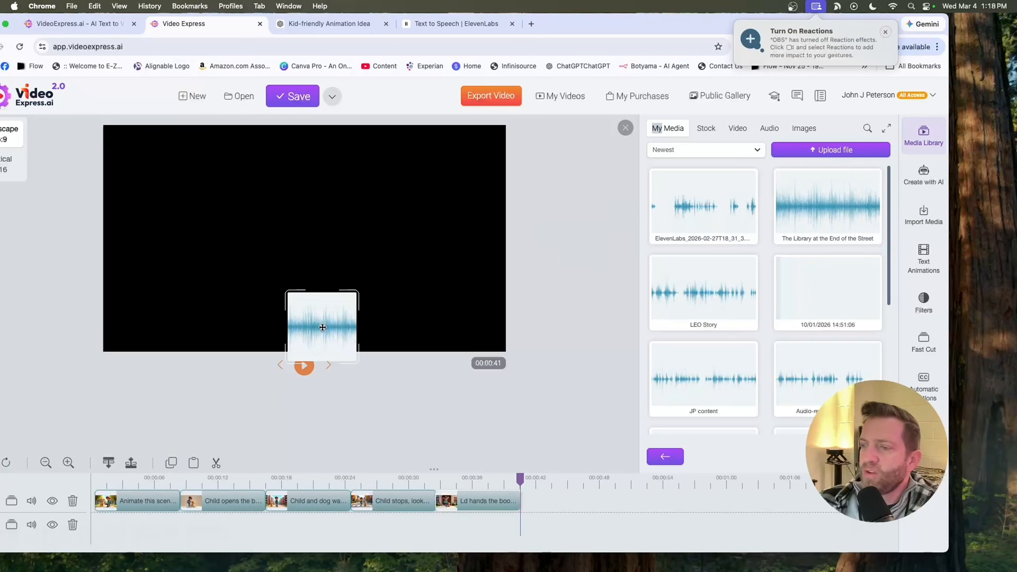
{"action": "left_click_drag", "start_coordinate": [322, 326], "coordinate": [148, 525]}
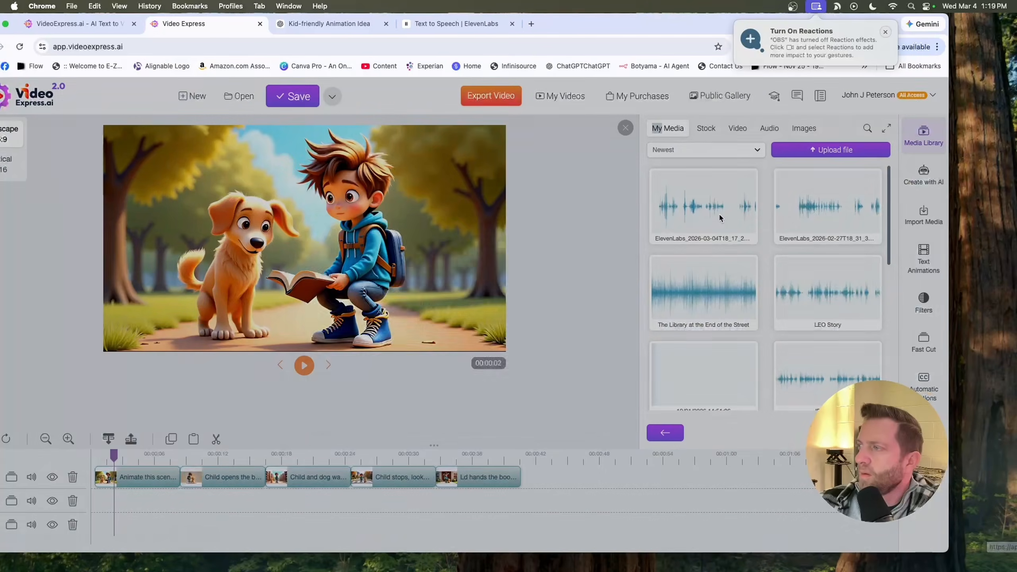
- Preview the uploaded Miranda narration audio, close the player, and add it to the timeline beneath the scene clips
{"action": "left_click", "coordinate": [703, 206]}
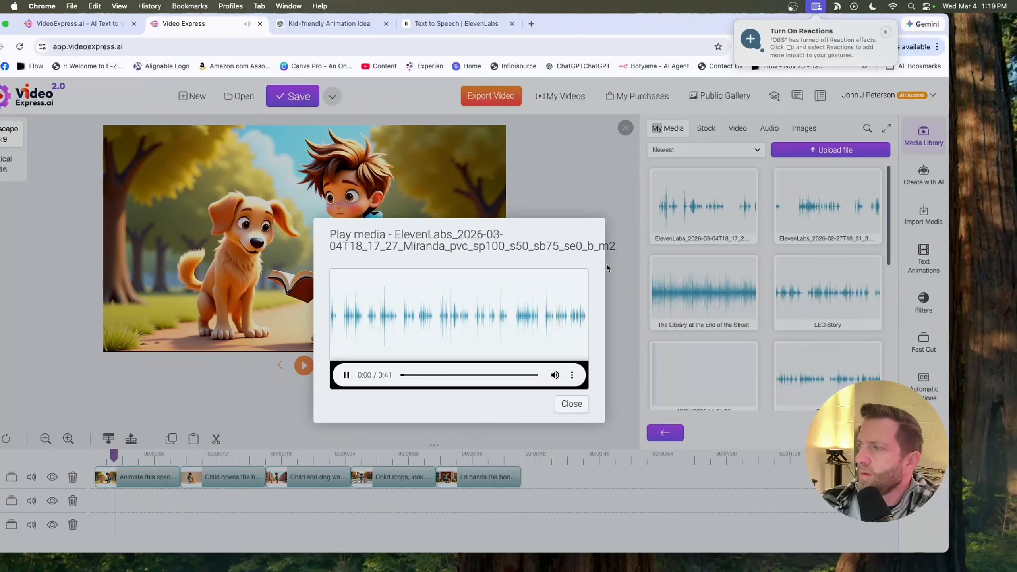
{"action": "left_click", "coordinate": [571, 404]}
{"action": "left_click_drag", "start_coordinate": [704, 206], "coordinate": [153, 493]}
- Play the timeline from the beginning to check the narration against the scenes
{"action": "left_click_drag", "start_coordinate": [114, 456], "coordinate": [92, 459]}
{"action": "key", "text": "space"}
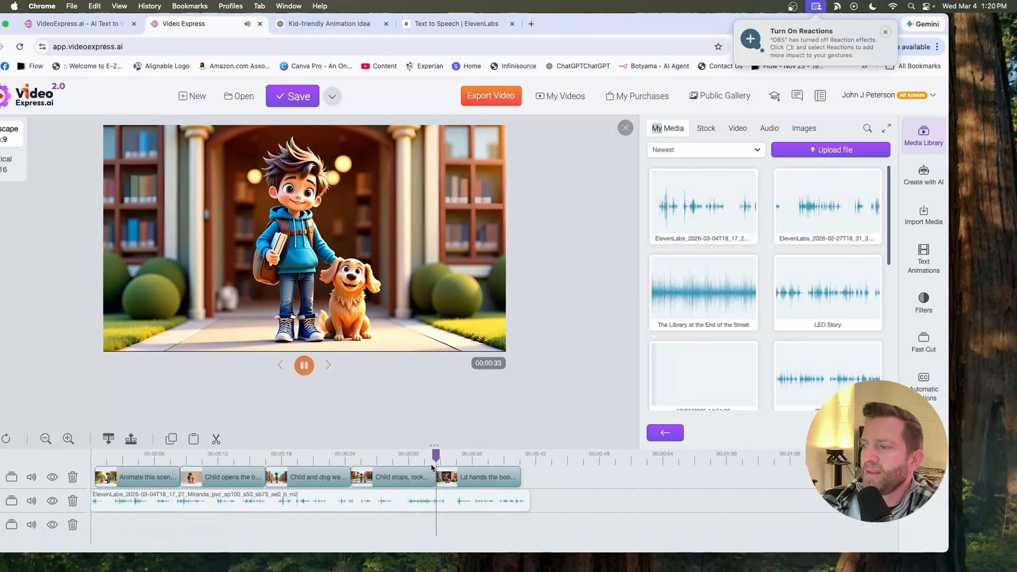
{"action": "key", "text": "space"}
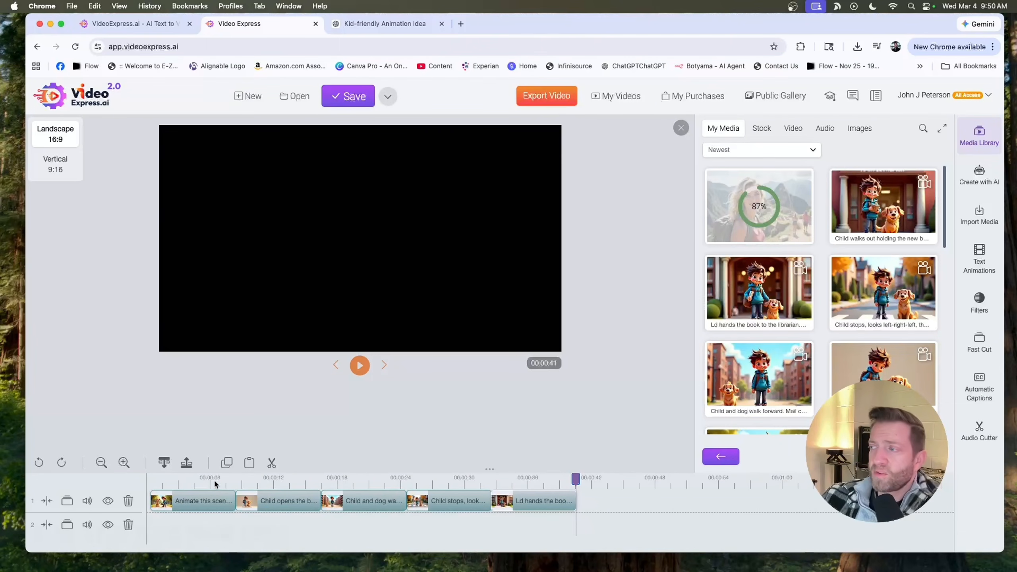
{"action": "left_click_drag", "start_coordinate": [510, 23], "coordinate": [496, 26]}
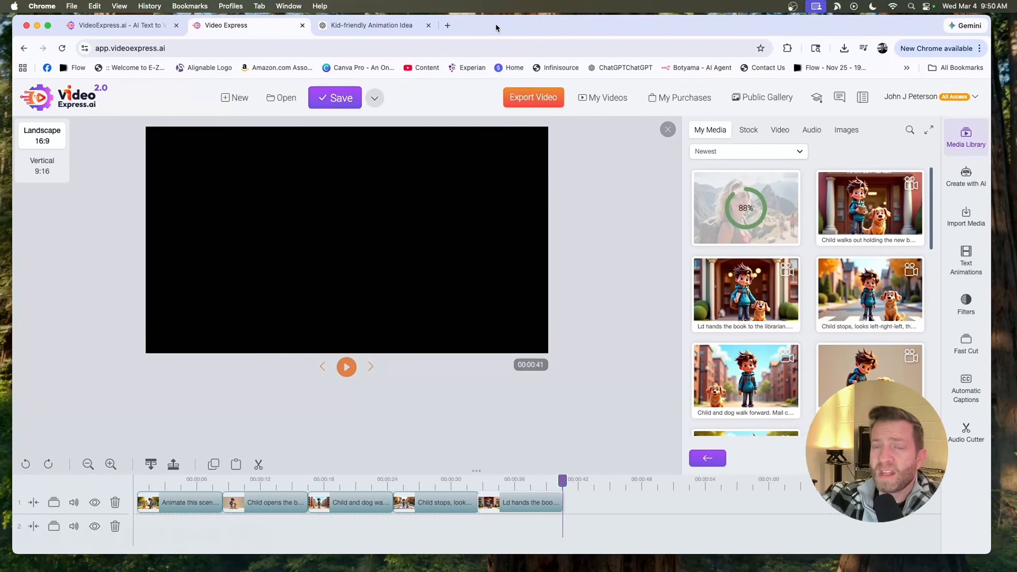